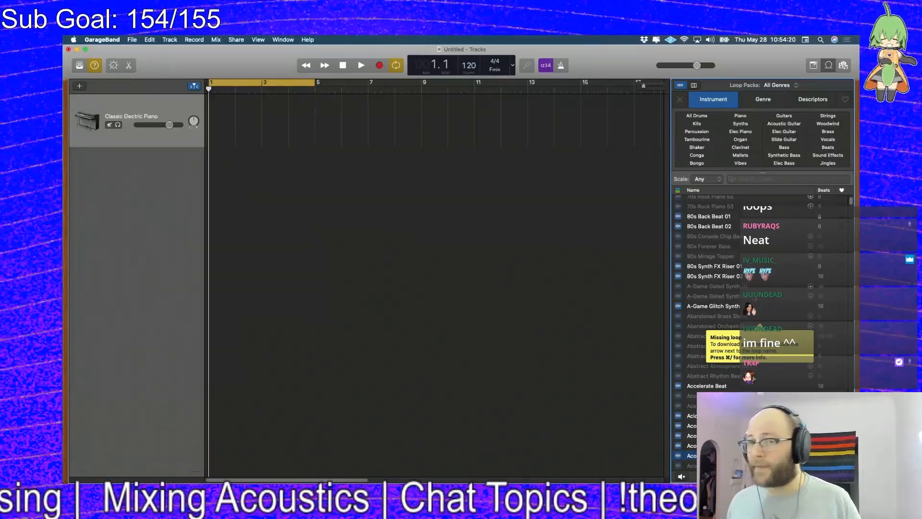
- Preview the loops 80s Back Beat 01 and 02, and add 80s Back Beat 01 on a new track at bar 1
{"action": "left_click", "coordinate": [716, 215]}
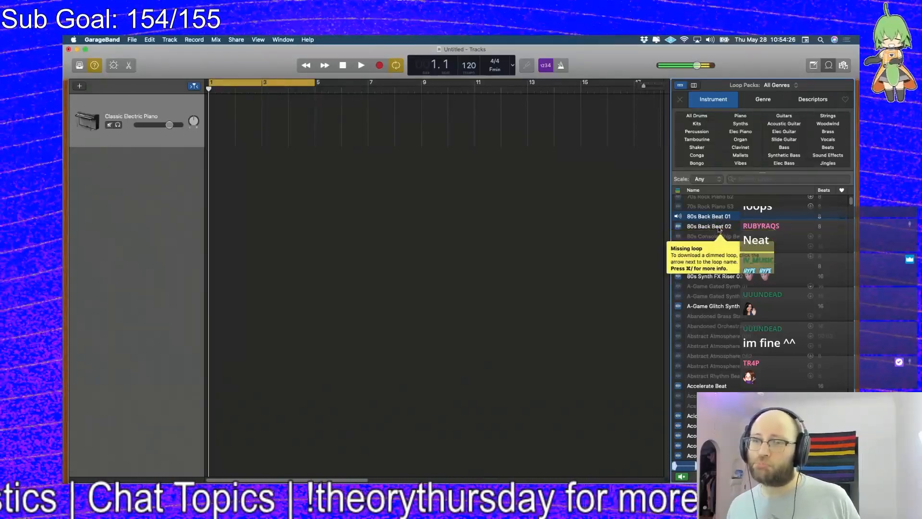
{"action": "left_click", "coordinate": [718, 227]}
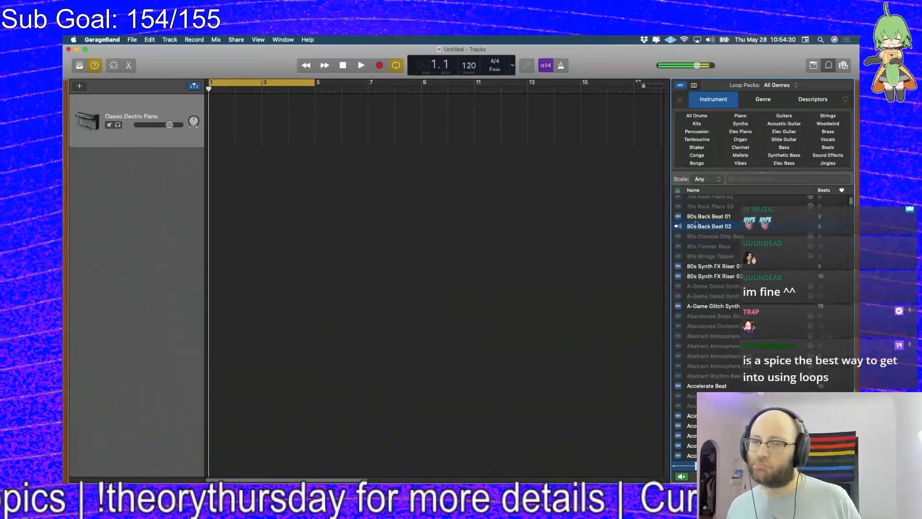
{"action": "left_click", "coordinate": [715, 217]}
{"action": "left_click_drag", "start_coordinate": [717, 221], "coordinate": [220, 199]}
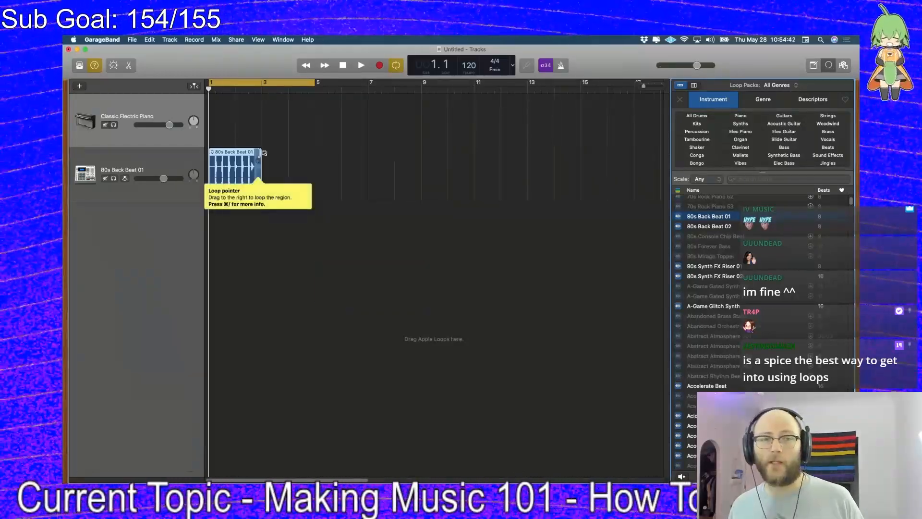
- Loop the 80s Back Beat 01 region out to bar 9 and extend the cycle area to match
{"action": "left_click_drag", "start_coordinate": [263, 153], "coordinate": [421, 179]}
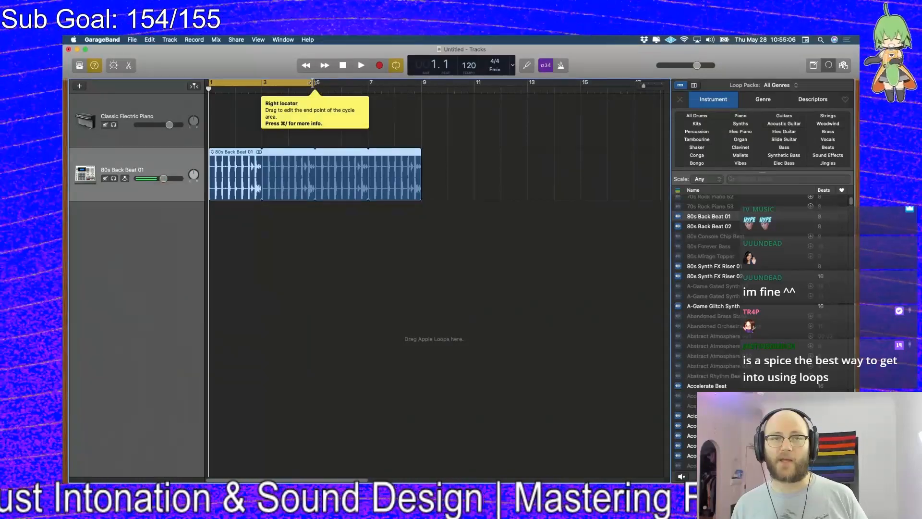
{"action": "left_click_drag", "start_coordinate": [313, 82], "coordinate": [421, 106]}
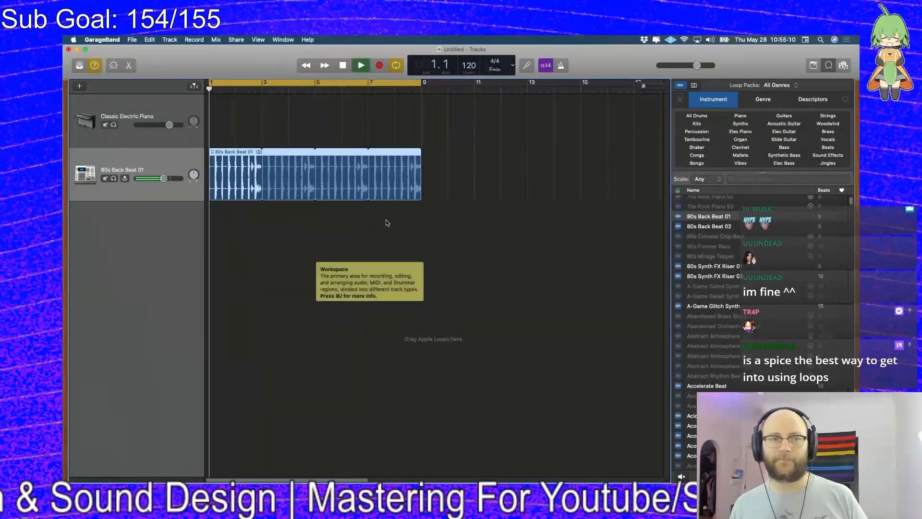
{"action": "key", "text": "space"}
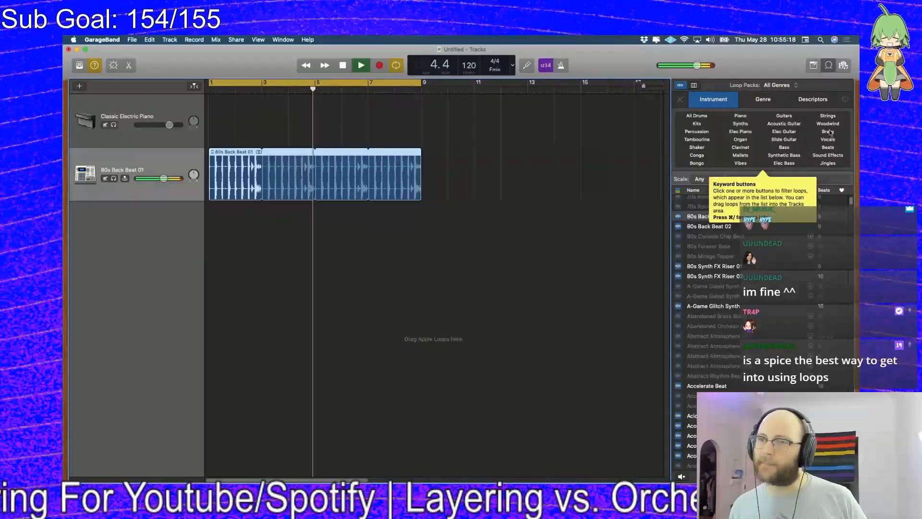
- Filter the loops by the Bass instrument and preview Bricklayer Bass and both Boogie Right Slap Bass loops
{"action": "left_click", "coordinate": [785, 147]}
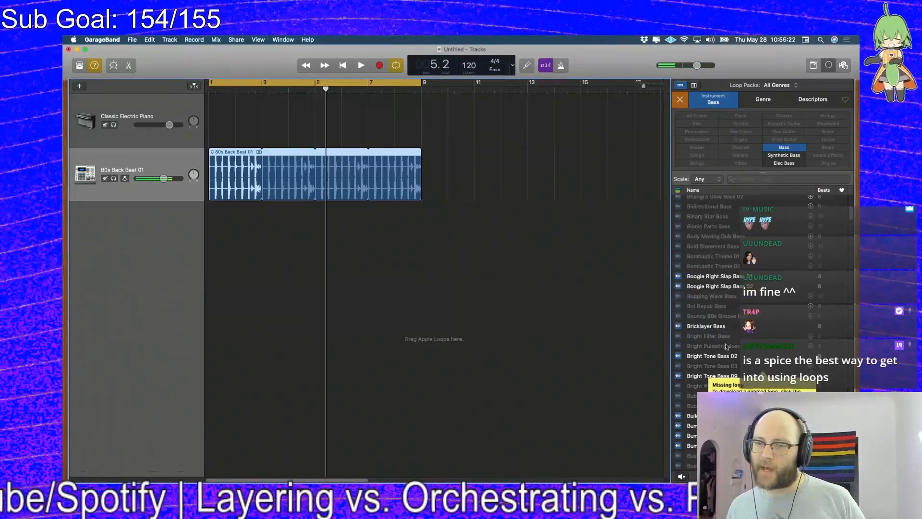
{"action": "left_click", "coordinate": [708, 327]}
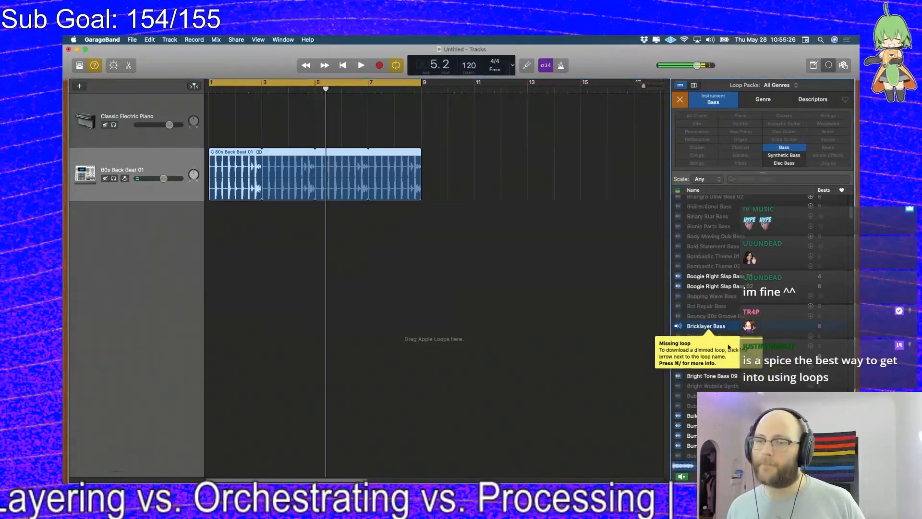
{"action": "left_click", "coordinate": [726, 286]}
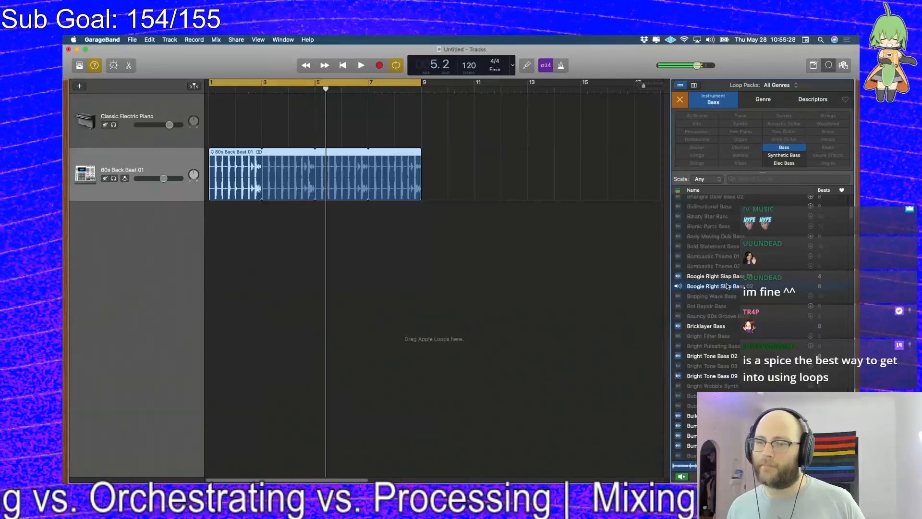
{"action": "left_click", "coordinate": [729, 277]}
{"action": "left_click", "coordinate": [728, 287]}
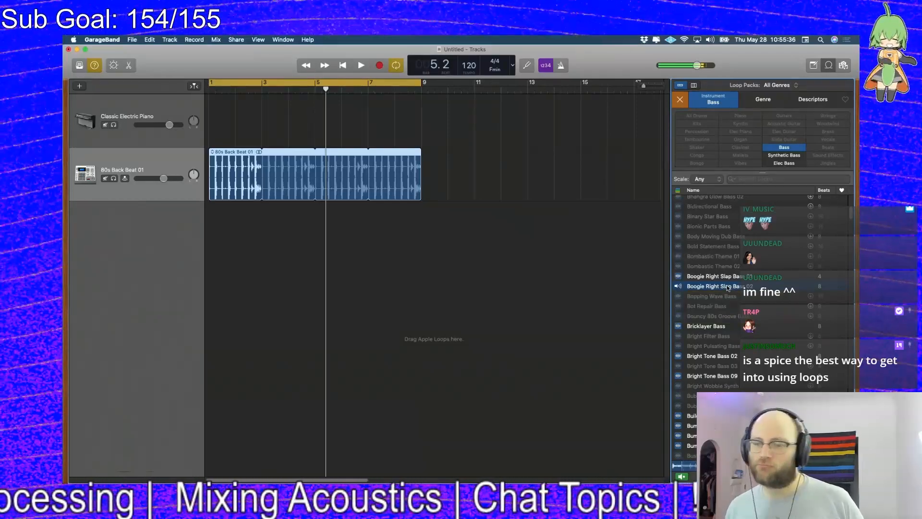
{"action": "key", "text": "space"}
{"action": "key", "text": "space"}
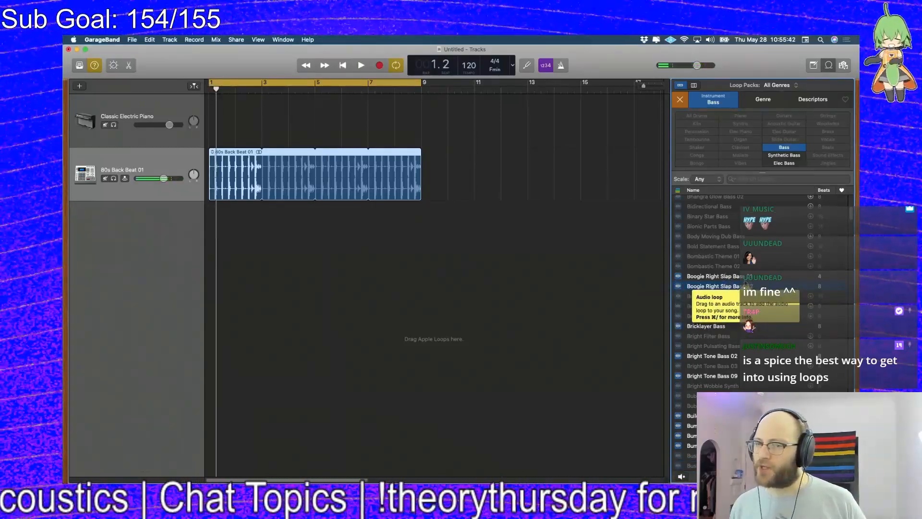
- Add Boogie Right Slap Bass 02 on a new track at bar 1 and loop it out to bar 9
{"action": "left_click_drag", "start_coordinate": [734, 288], "coordinate": [208, 298]}
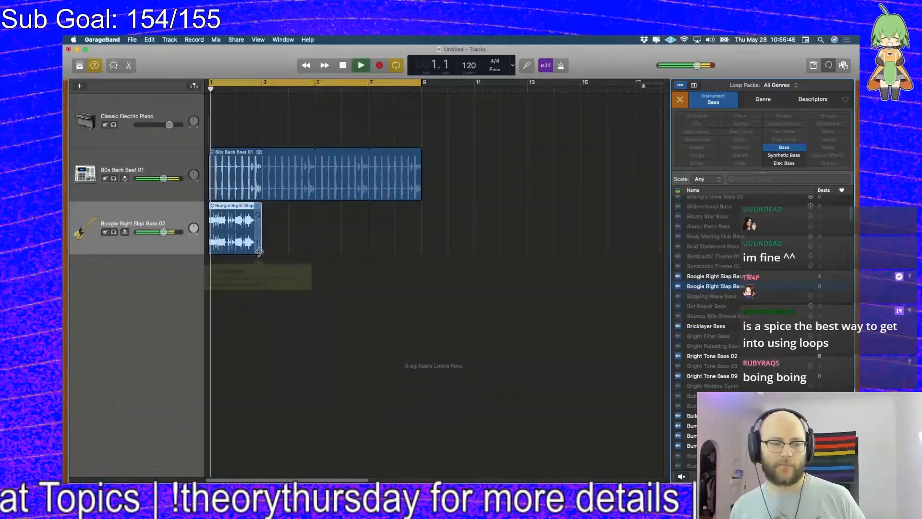
{"action": "key", "text": "space"}
{"action": "left_click_drag", "start_coordinate": [260, 216], "coordinate": [421, 216]}
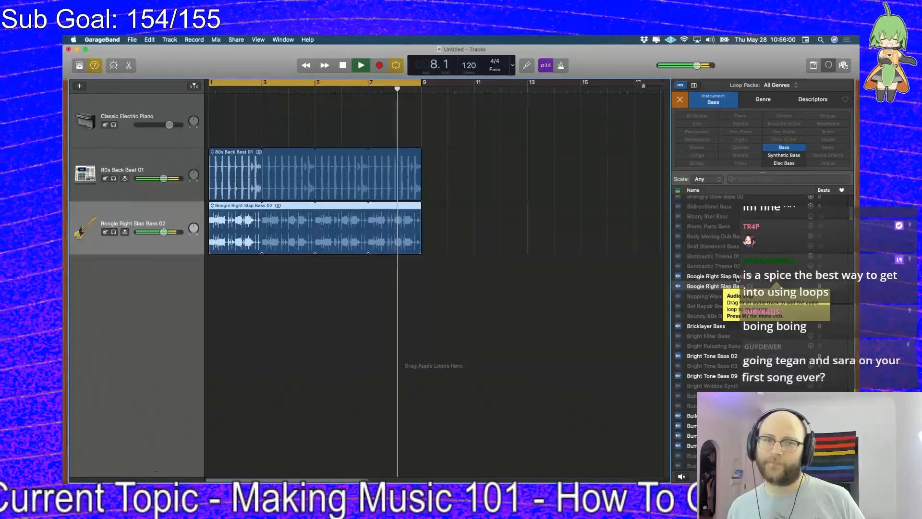
{"action": "key", "text": "space"}
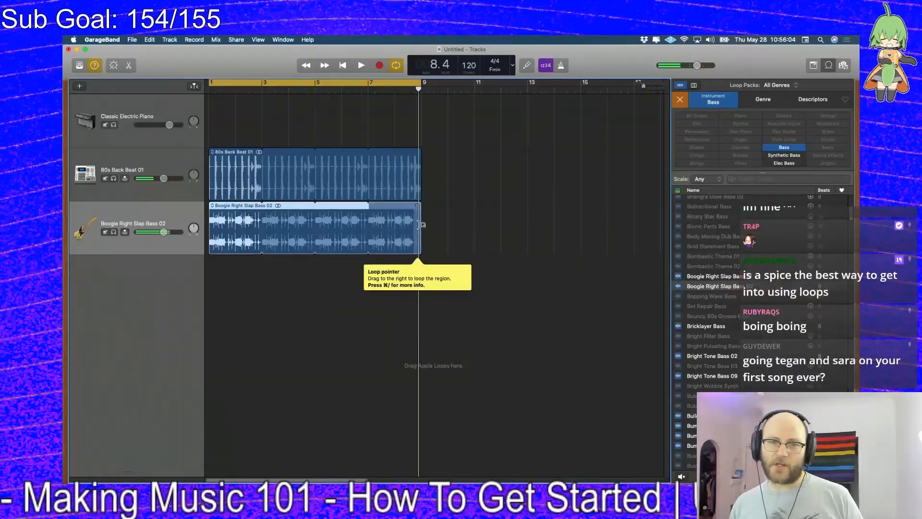
- Shorten the looped Boogie Right Slap Bass 02 region so that it ends at bar 4
{"action": "key", "text": "comma"}
{"action": "key", "text": "comma"}
{"action": "key", "text": "comma"}
{"action": "key", "text": "period"}
{"action": "key", "text": "period"}
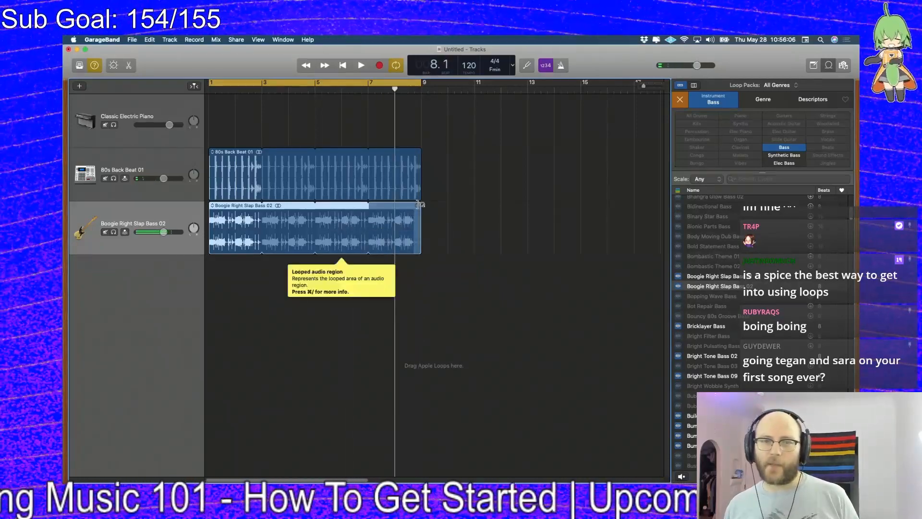
{"action": "left_click_drag", "start_coordinate": [419, 208], "coordinate": [288, 223]}
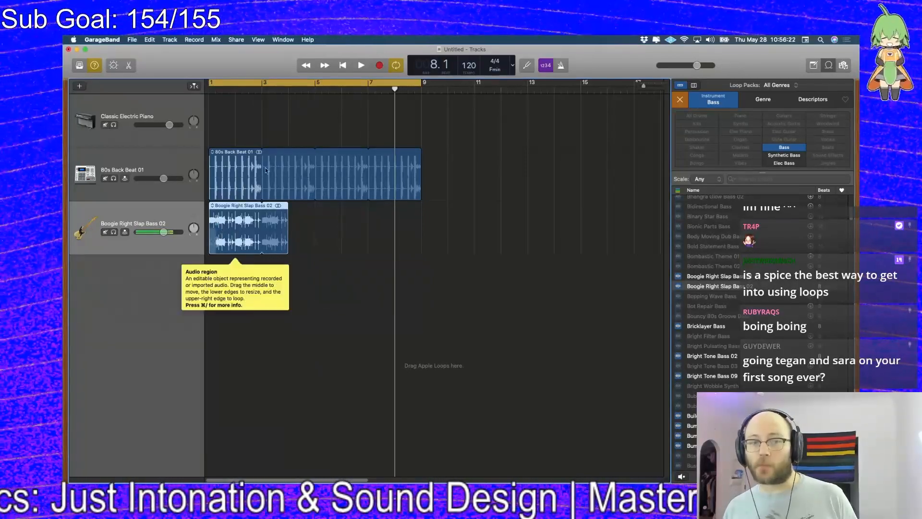
- Examine the bar ruler by moving the playhead back to bar 1 and along to bar 2
{"action": "left_click_drag", "start_coordinate": [212, 114], "coordinate": [262, 115]}
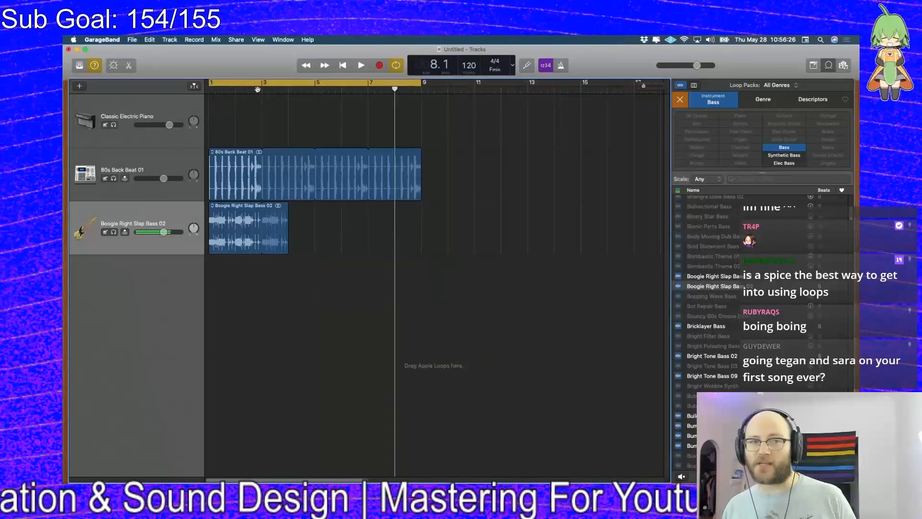
{"action": "scroll", "coordinate": [439, 74], "scroll_direction": "up", "scroll_amount": 5}
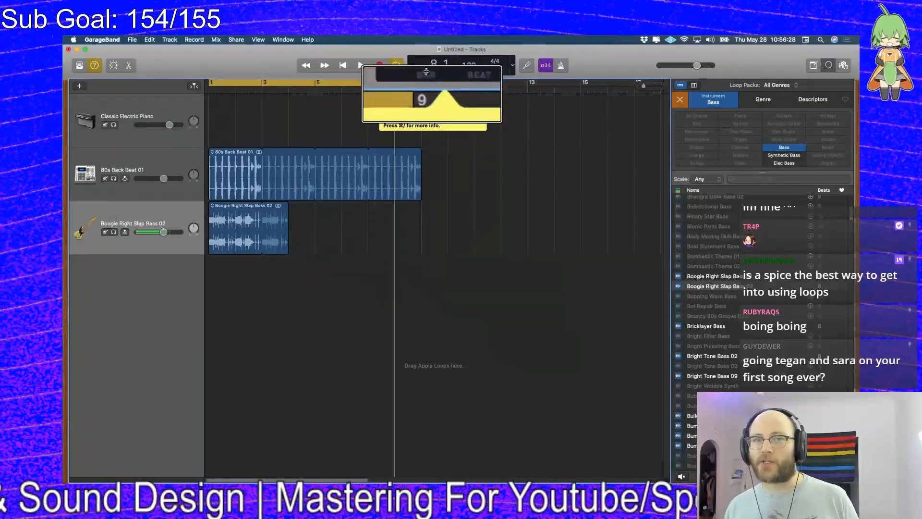
{"action": "scroll", "coordinate": [409, 120], "scroll_direction": "down", "scroll_amount": 5}
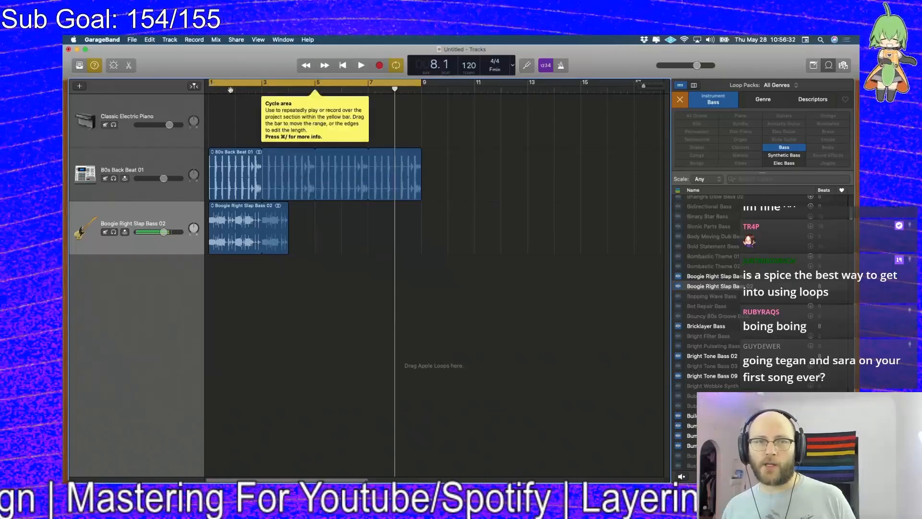
{"action": "left_click", "coordinate": [232, 91]}
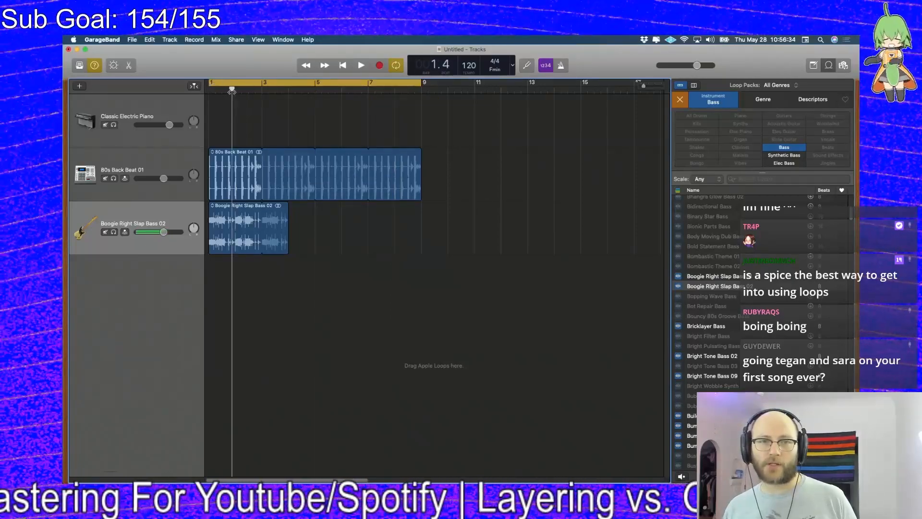
{"action": "left_click", "coordinate": [215, 92]}
{"action": "left_click", "coordinate": [210, 92]}
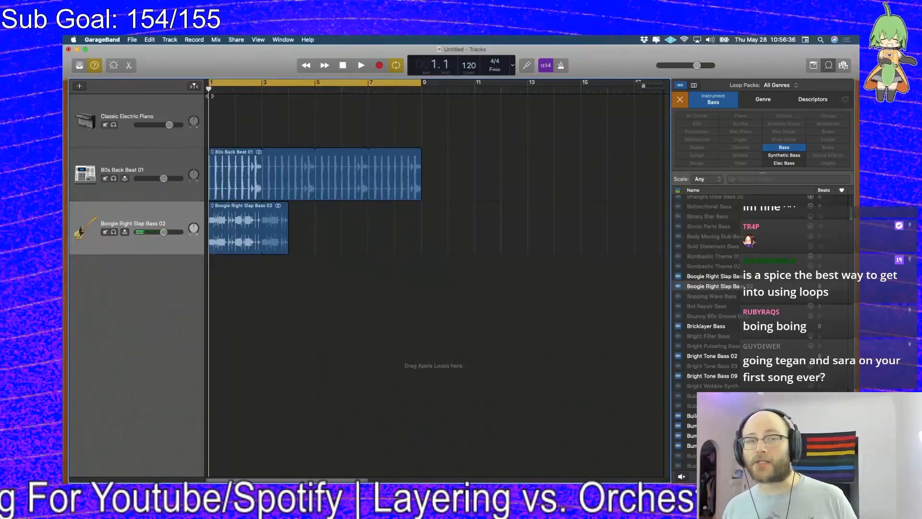
{"action": "left_click_drag", "start_coordinate": [210, 93], "coordinate": [237, 106]}
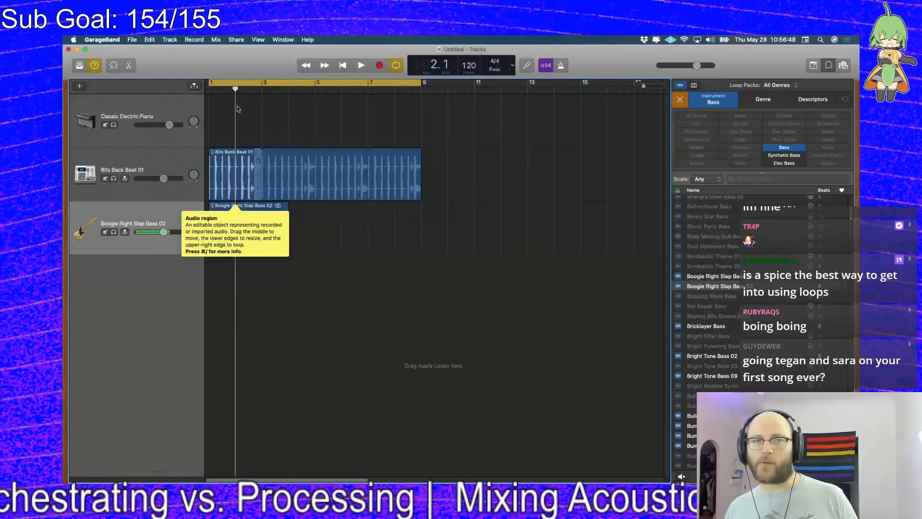
- Play the drum and bass loops from the start of the song and stop at about bar 3
{"action": "key", "text": "Return"}
{"action": "key", "text": "space"}
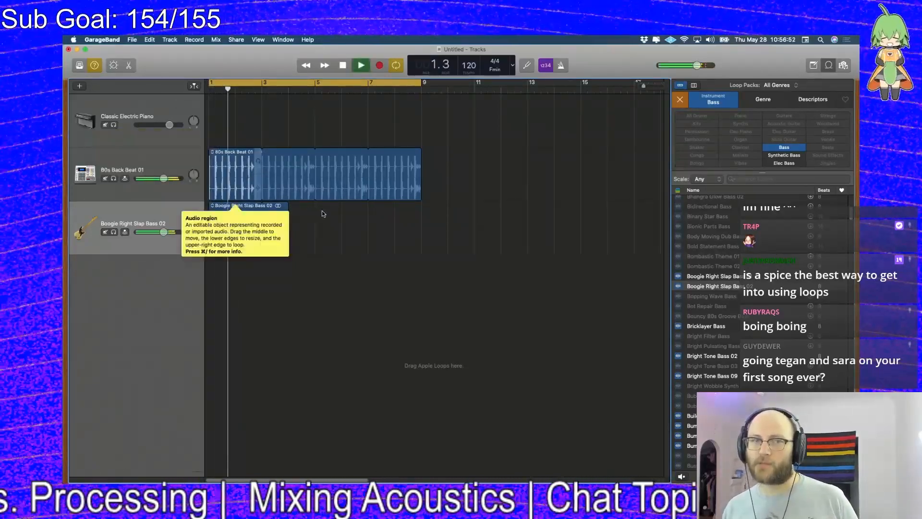
{"action": "key", "text": "space"}
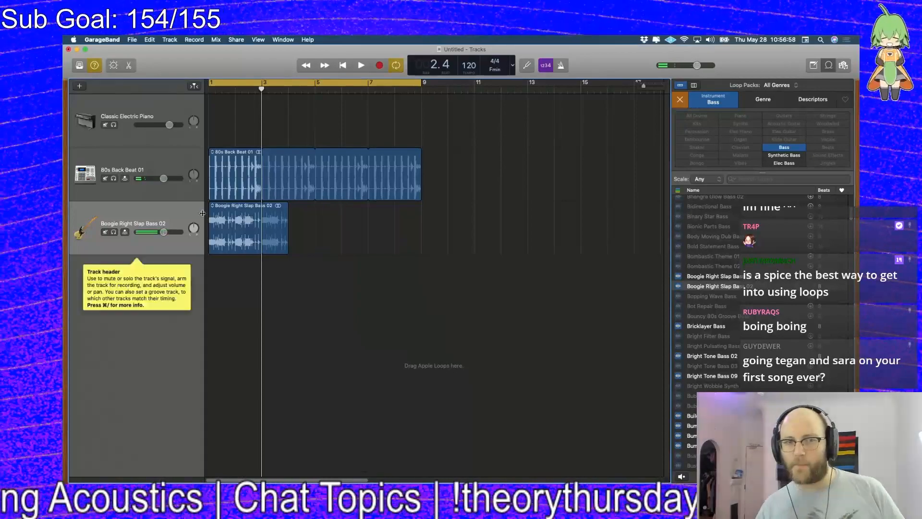
{"action": "left_click", "coordinate": [226, 211]}
{"action": "key", "text": "space"}
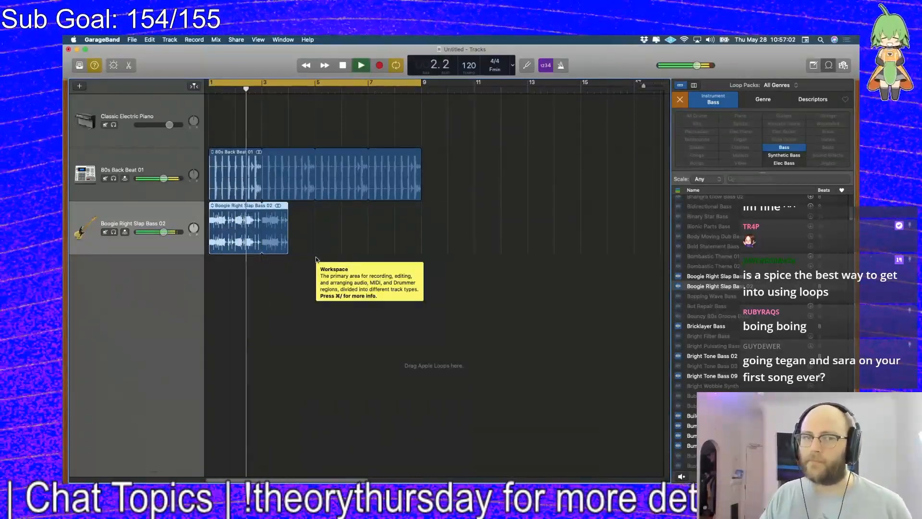
{"action": "key", "text": "space"}
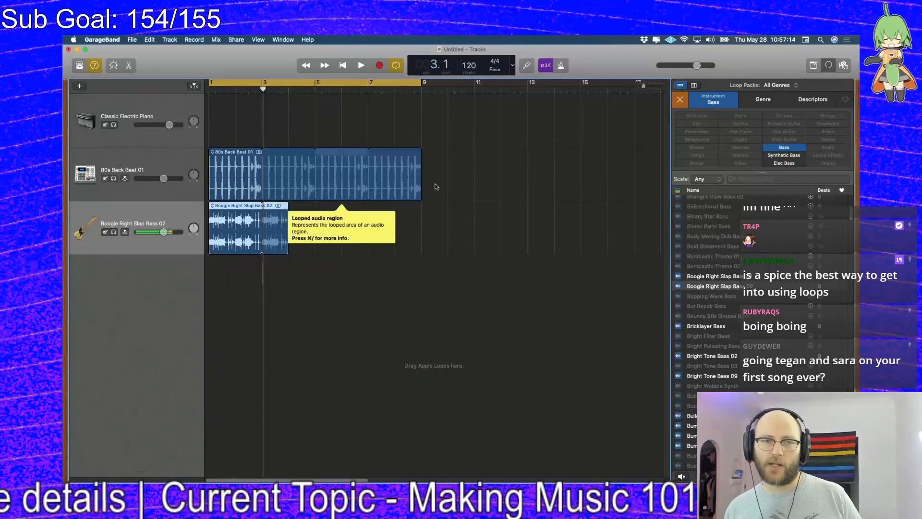
- Add a one-bar Boogie Right Slap Bass region at bar 4 and make the looped drum region end about midway through bar 4
{"action": "left_click_drag", "start_coordinate": [418, 155], "coordinate": [288, 166]}
{"action": "left_click_drag", "start_coordinate": [711, 275], "coordinate": [290, 237]}
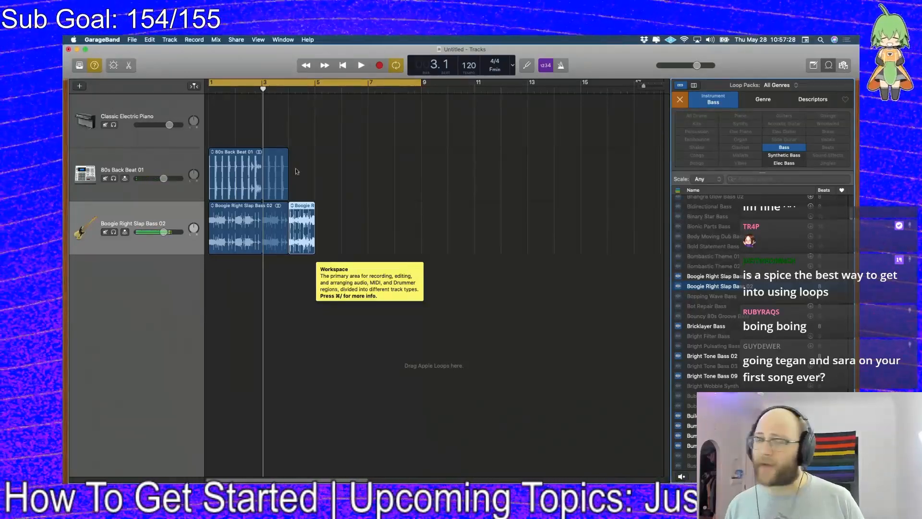
{"action": "mouse_move", "coordinate": [288, 153]}
{"action": "left_mouse_down"}
{"action": "mouse_move", "coordinate": [325, 152]}
{"action": "mouse_move", "coordinate": [305, 153]}
{"action": "left_mouse_up"}
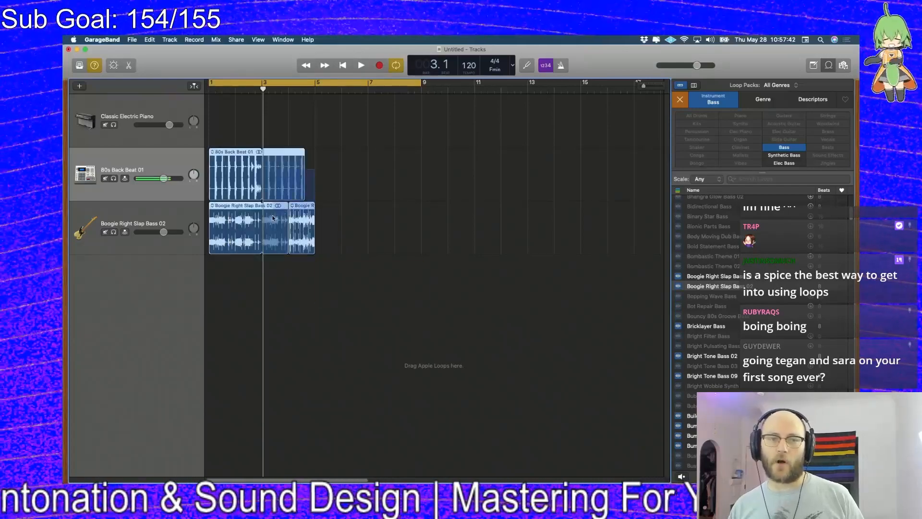
{"action": "left_click", "coordinate": [234, 233]}
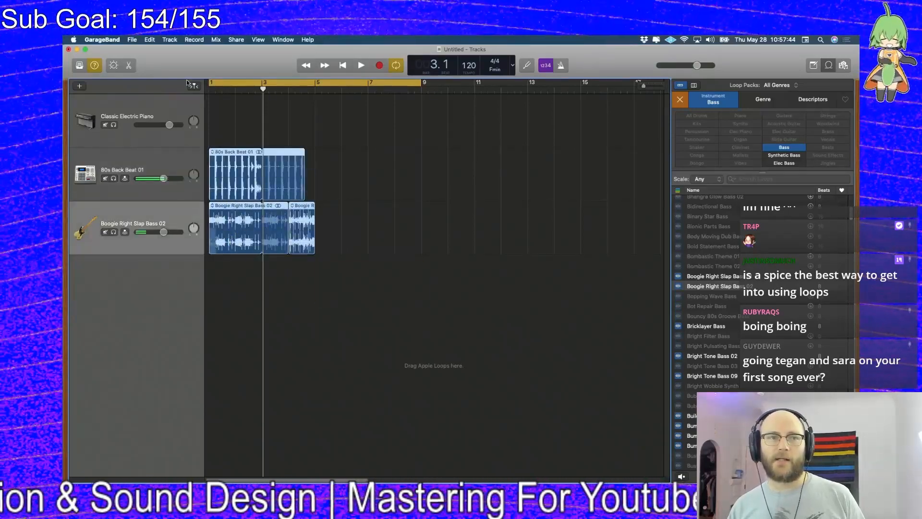
{"action": "left_click", "coordinate": [150, 39]}
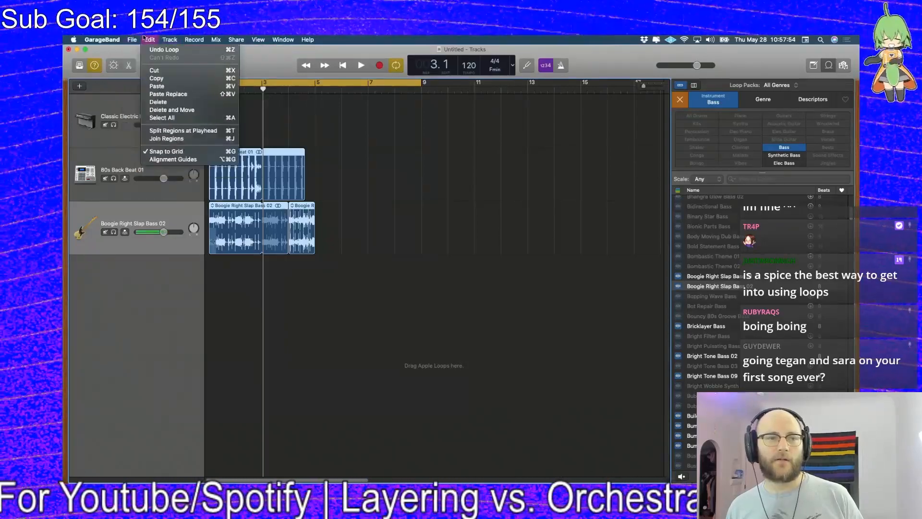
{"action": "mouse_move", "coordinate": [164, 39]}
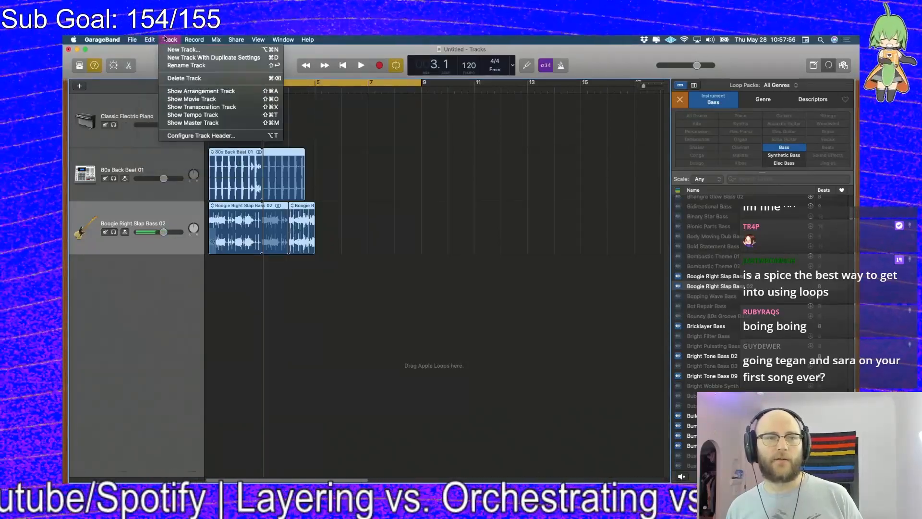
{"action": "mouse_move", "coordinate": [221, 40]}
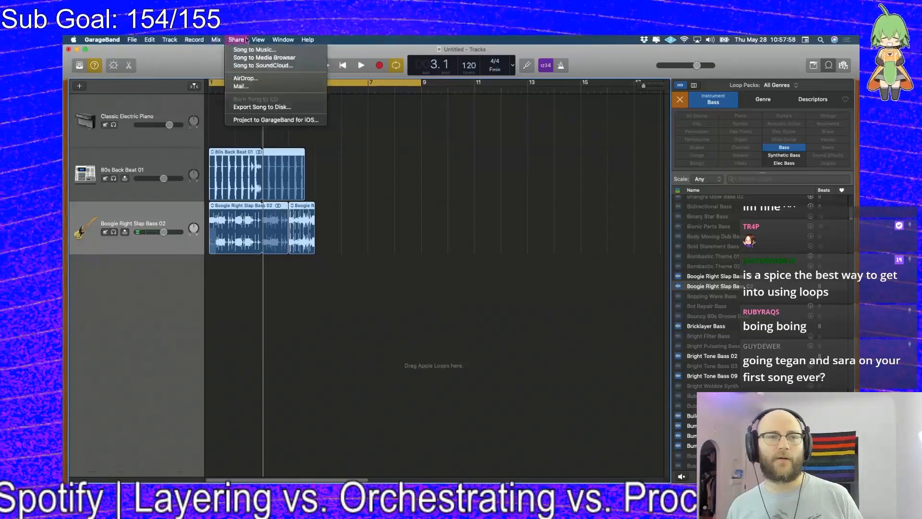
{"action": "left_click", "coordinate": [241, 87]}
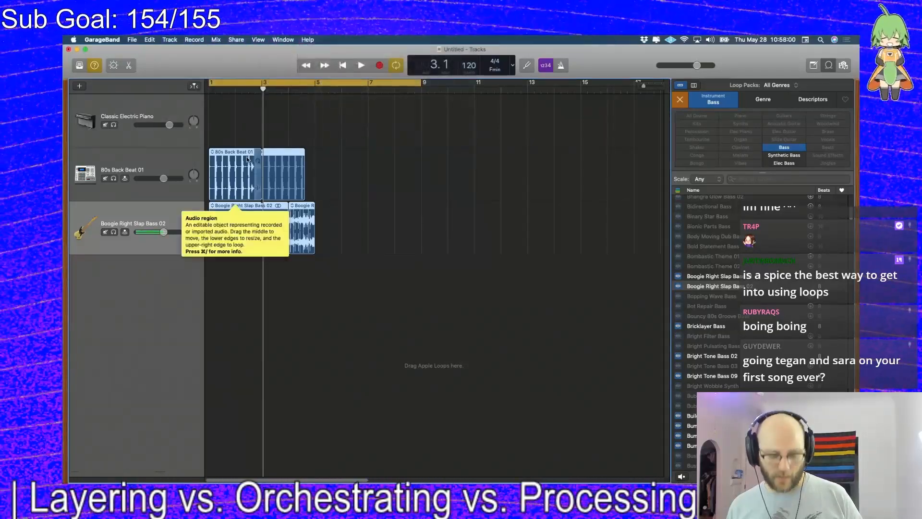
{"action": "key", "text": "alt+super+a"}
{"action": "key", "text": "super+z"}
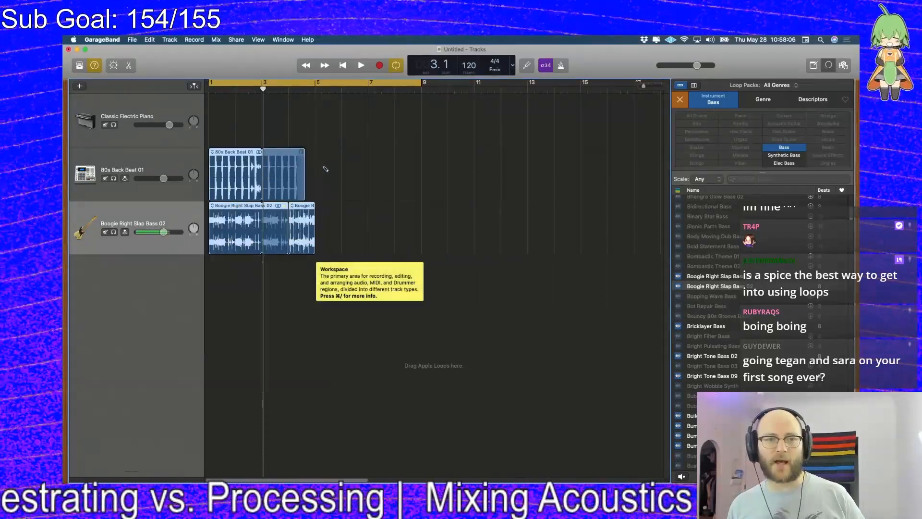
- Paste copies of the drum and bass regions at bar 5 and play the arrangement from the start
{"action": "left_click", "coordinate": [317, 89]}
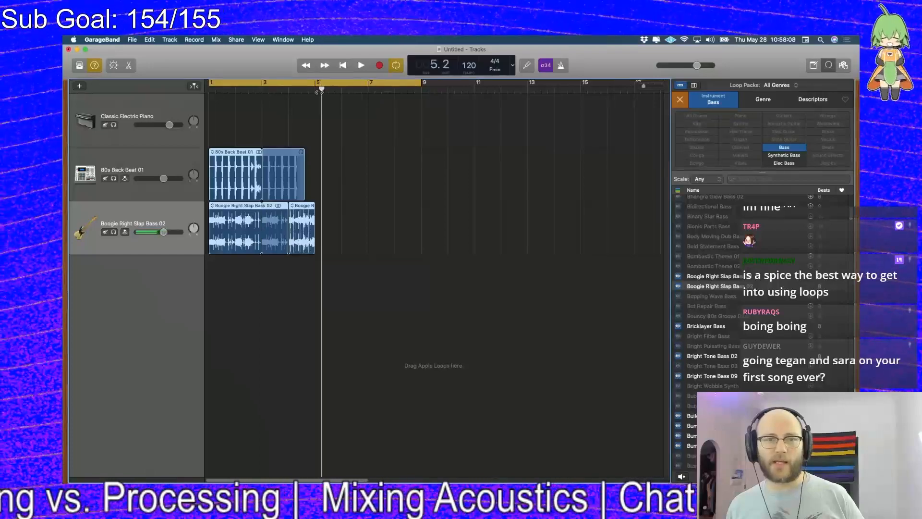
{"action": "key", "text": "super+v"}
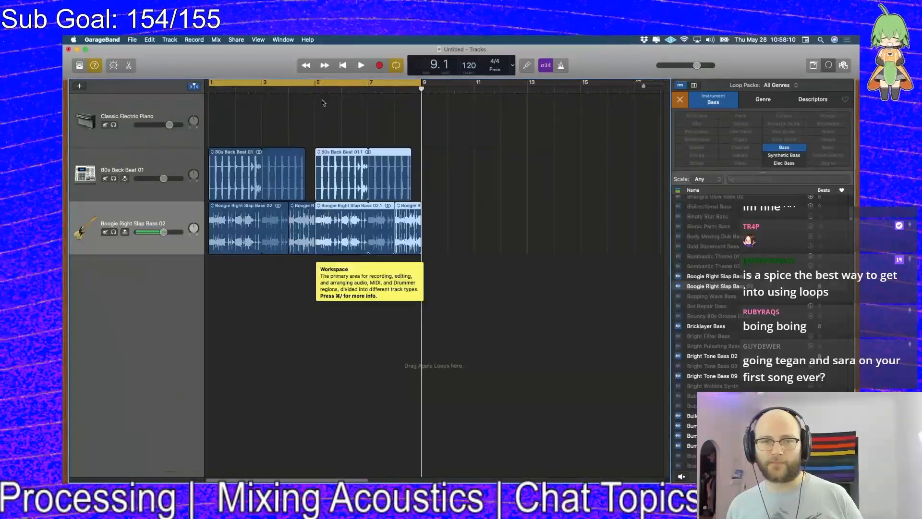
{"action": "key", "text": "space"}
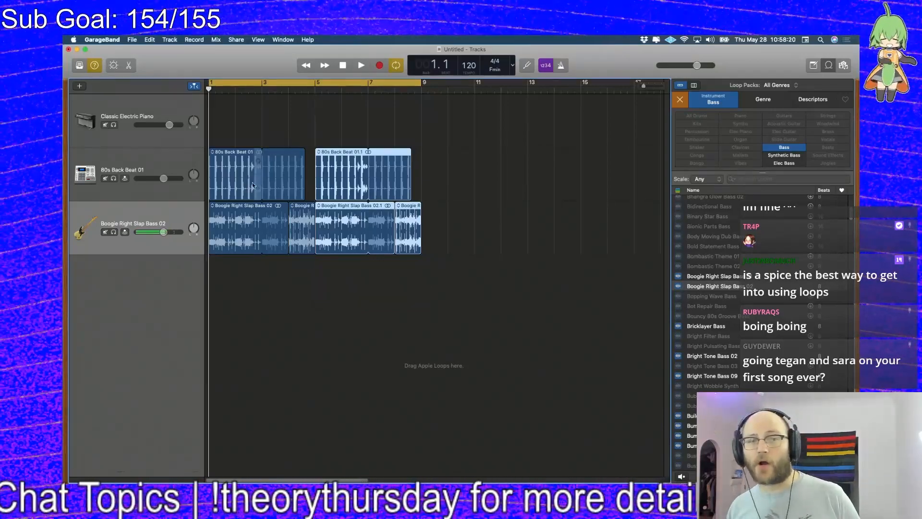
{"action": "key", "text": "space"}
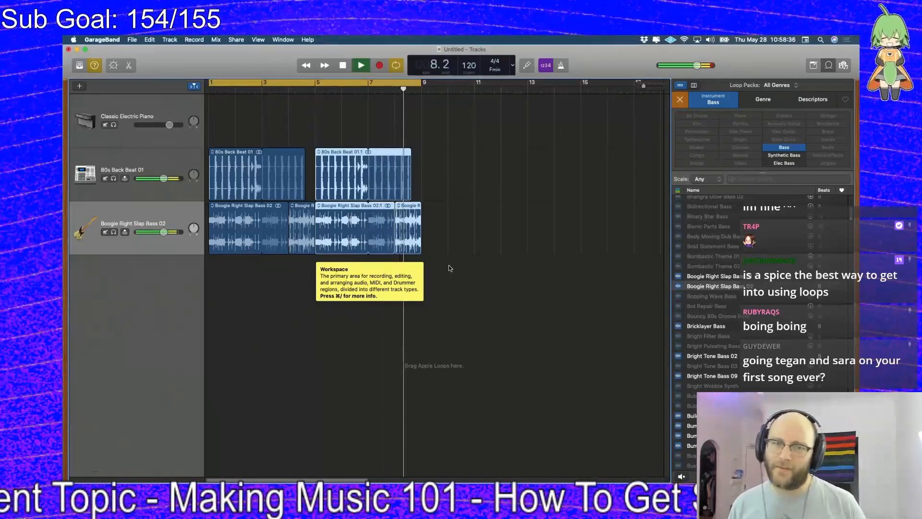
{"action": "key", "text": "space"}
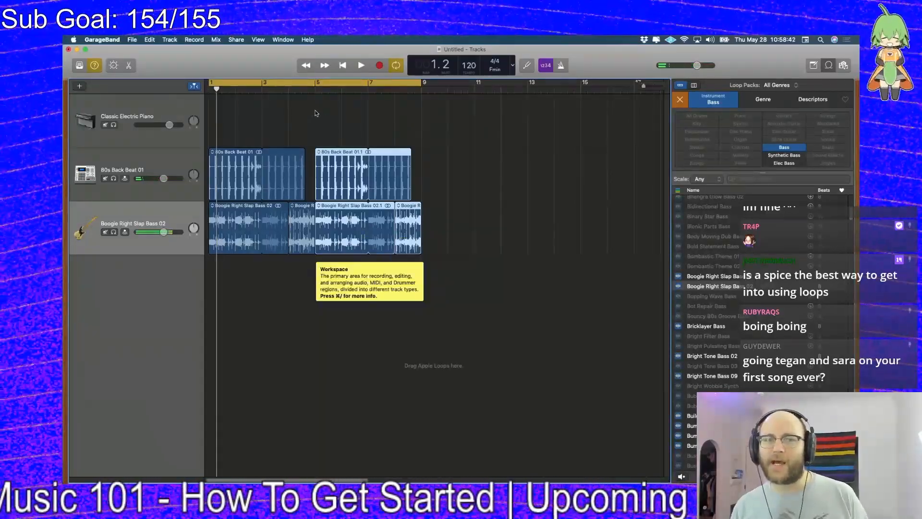
- Shorten the cycle range to bars 1 to 5, then shift it to cover bars 5 to 9
{"action": "left_click_drag", "start_coordinate": [415, 86], "coordinate": [225, 104]}
{"action": "left_click_drag", "start_coordinate": [314, 118], "coordinate": [419, 122]}
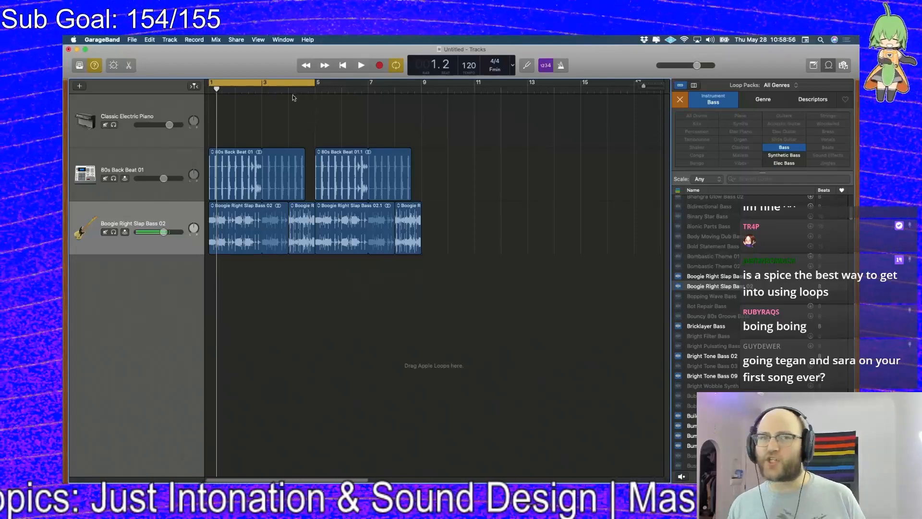
{"action": "left_click_drag", "start_coordinate": [283, 84], "coordinate": [389, 86]}
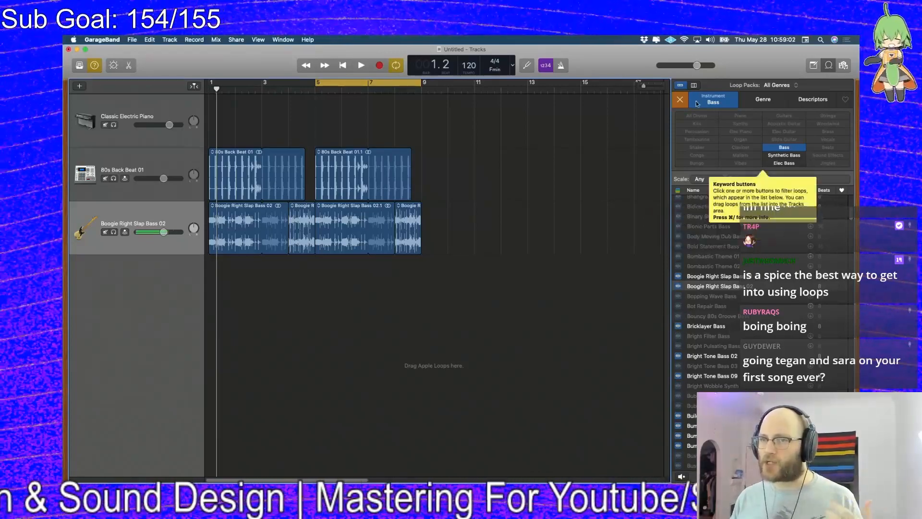
- Filter the loops by Shaker, preview a few, and add Shaker 01 on a new track, looped from bar 5 to bar 9
{"action": "left_click", "coordinate": [681, 105]}
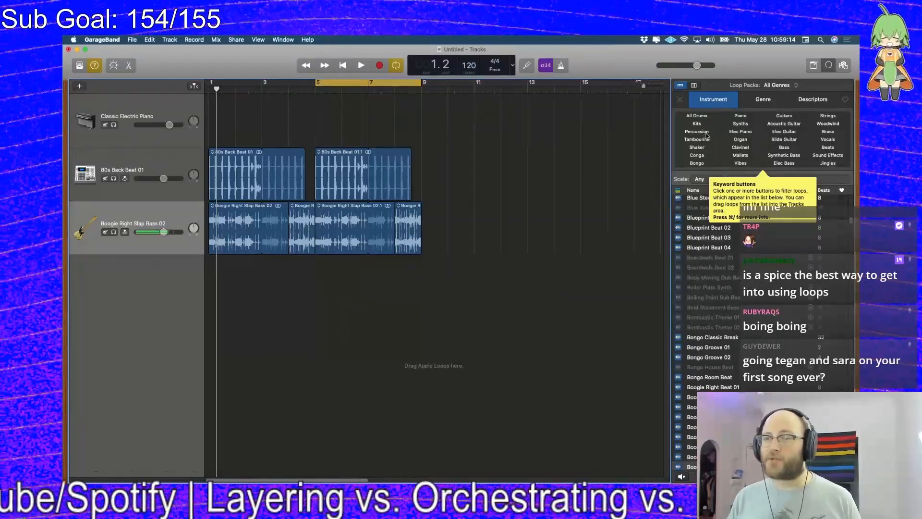
{"action": "left_click", "coordinate": [697, 147]}
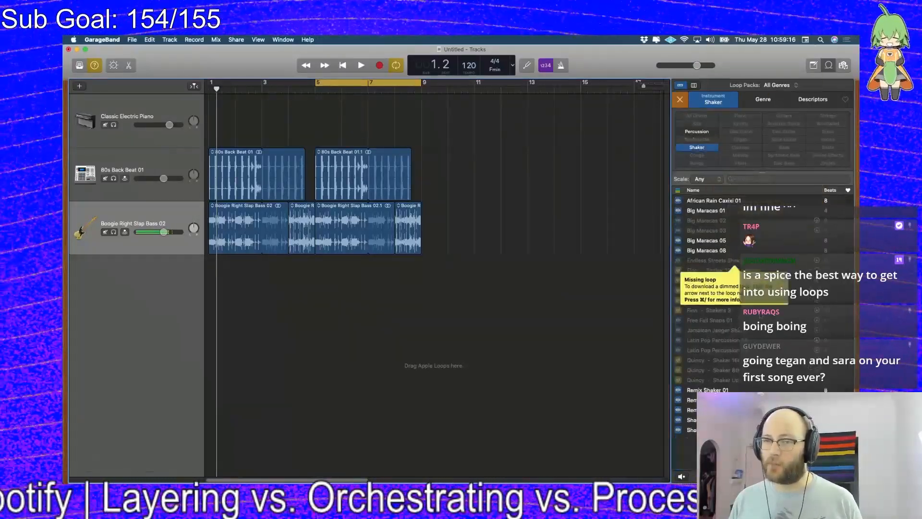
{"action": "left_click", "coordinate": [707, 390]}
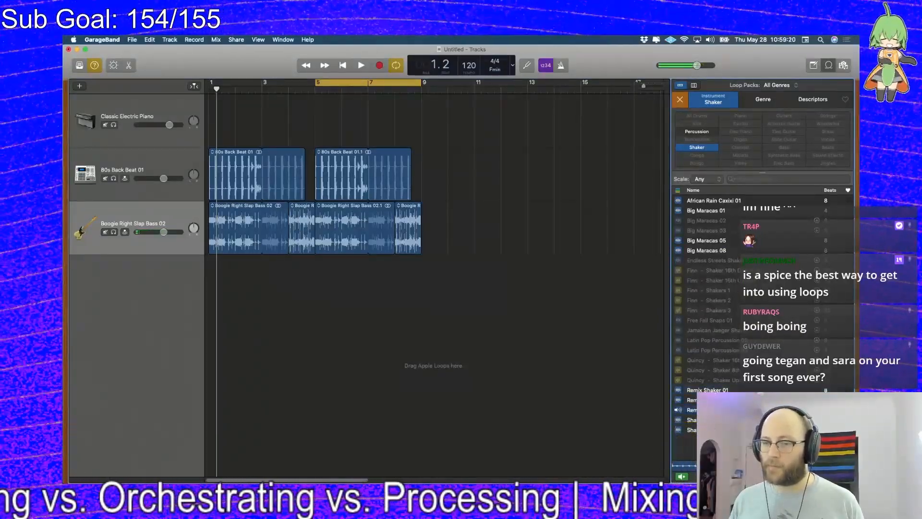
{"action": "left_click", "coordinate": [706, 400]}
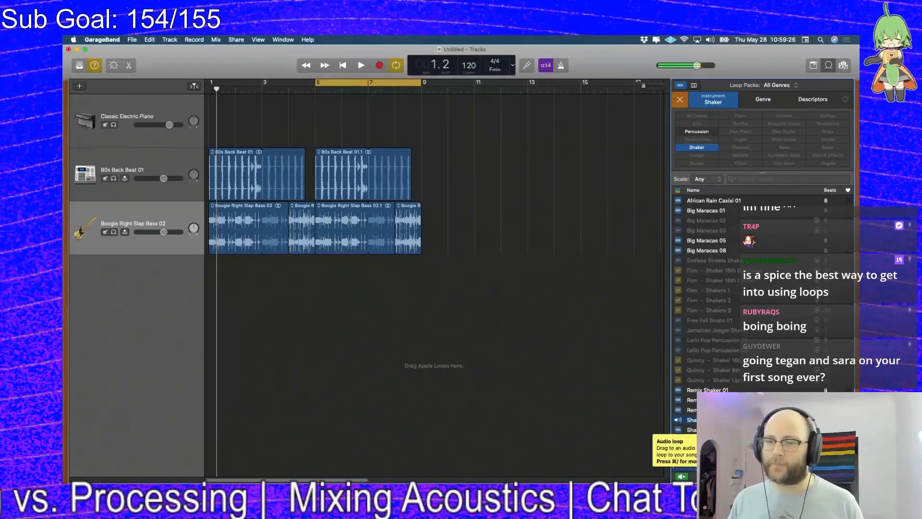
{"action": "left_click_drag", "start_coordinate": [706, 420], "coordinate": [316, 297]}
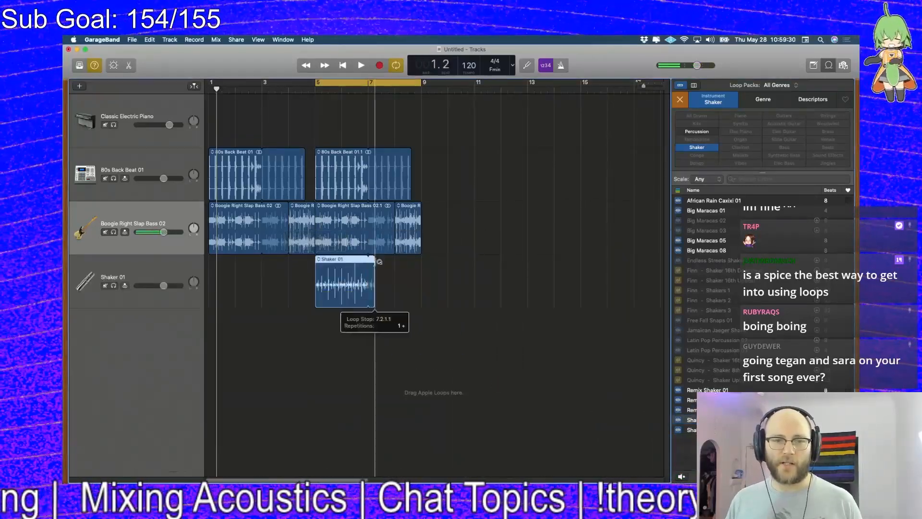
{"action": "left_click_drag", "start_coordinate": [372, 260], "coordinate": [421, 260]}
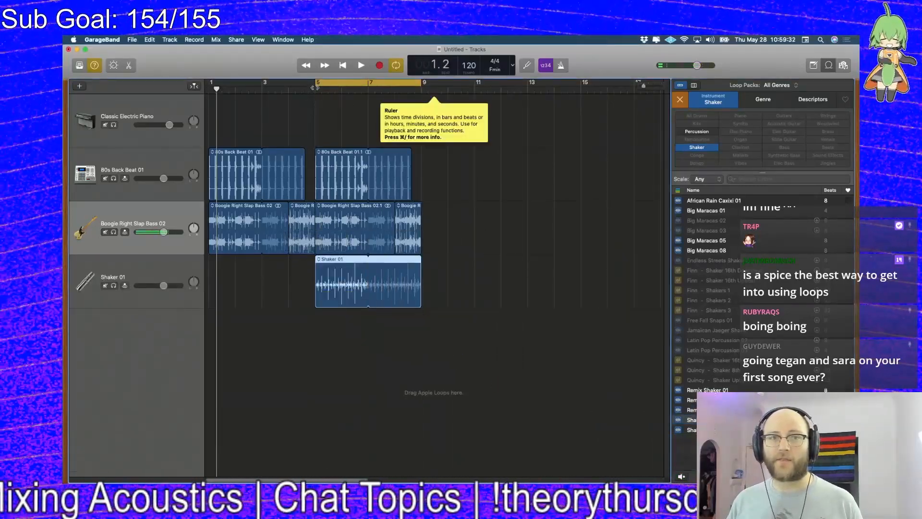
- Extend the cycle range to bars 1 to 9 and play the arrangement with the shaker through to its end
{"action": "left_click", "coordinate": [323, 83]}
{"action": "mouse_move", "coordinate": [317, 84]}
{"action": "left_mouse_down"}
{"action": "mouse_move", "coordinate": [194, 90]}
{"action": "mouse_move", "coordinate": [421, 93]}
{"action": "left_mouse_up"}
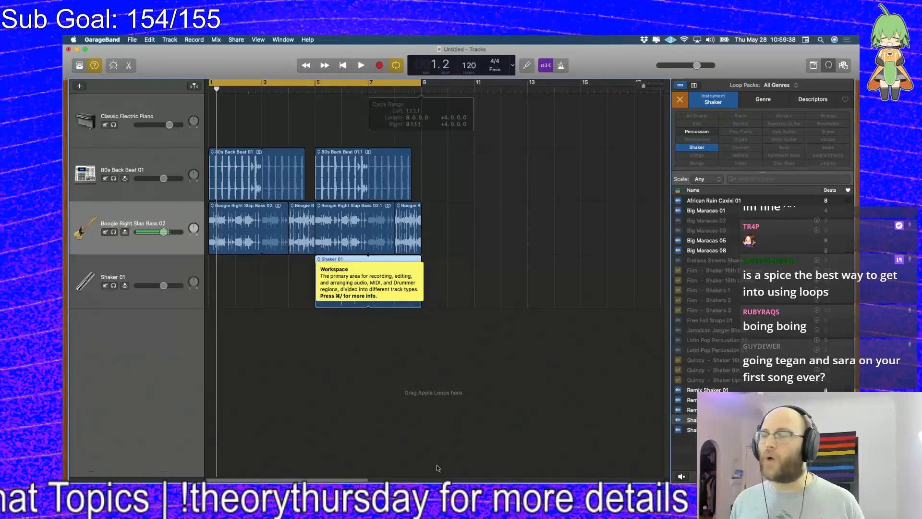
{"action": "key", "text": "space"}
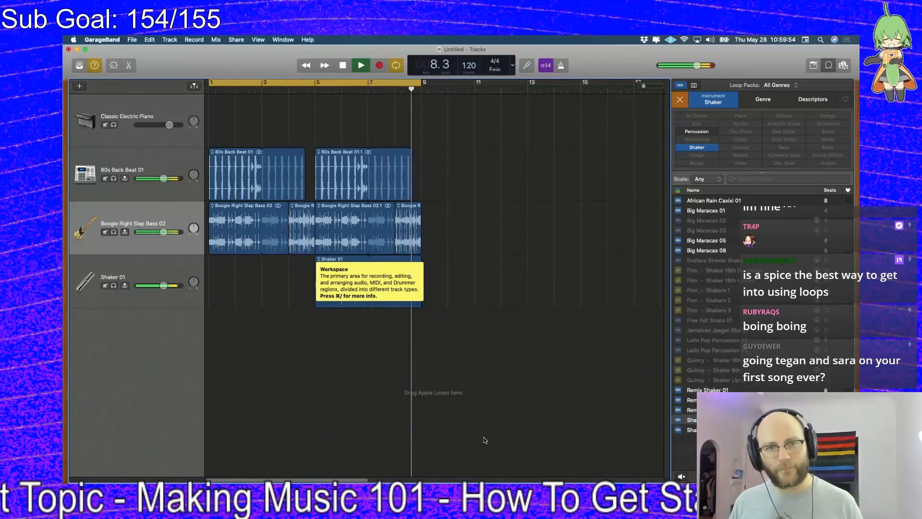
{"action": "key", "text": "space"}
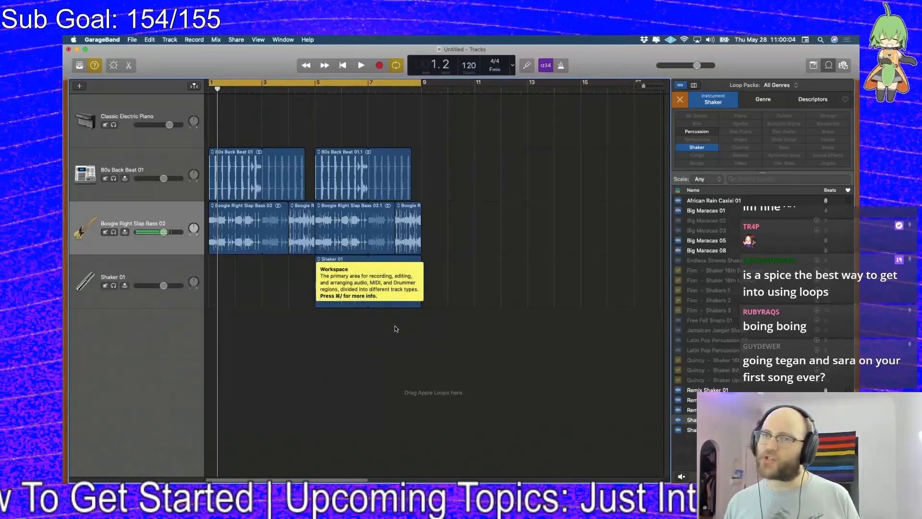
- Filter the loops by Elec Piano and preview the Blue Steel and Bell Bottom Electric Piano loops
{"action": "left_click", "coordinate": [681, 100]}
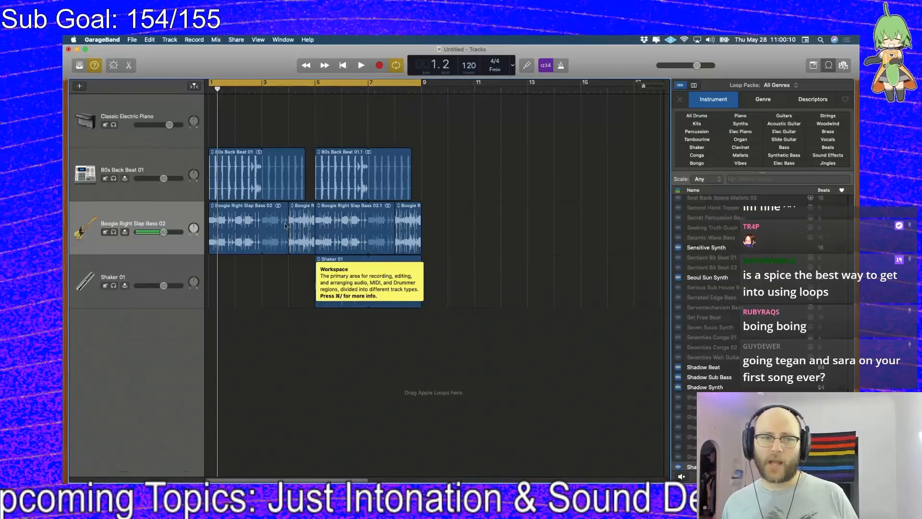
{"action": "left_click", "coordinate": [240, 214]}
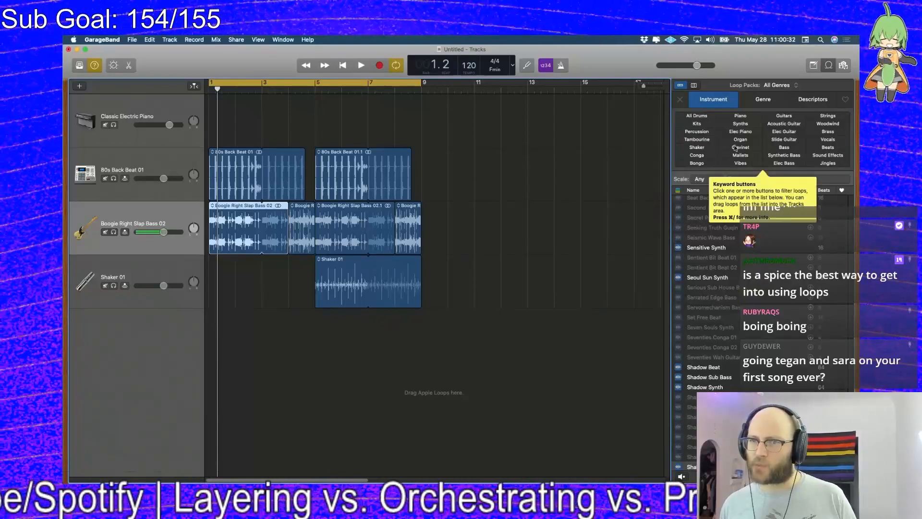
{"action": "left_click", "coordinate": [740, 131]}
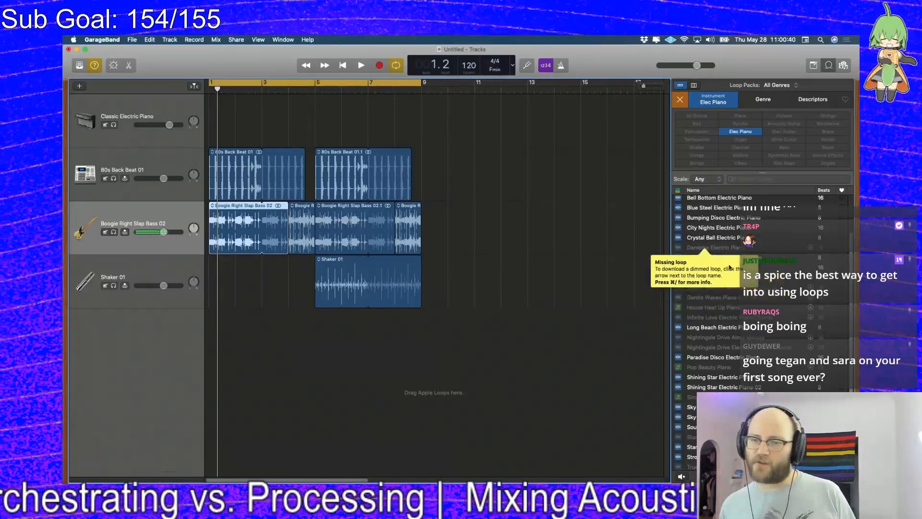
{"action": "scroll", "coordinate": [711, 360], "scroll_direction": "up", "scroll_amount": 3}
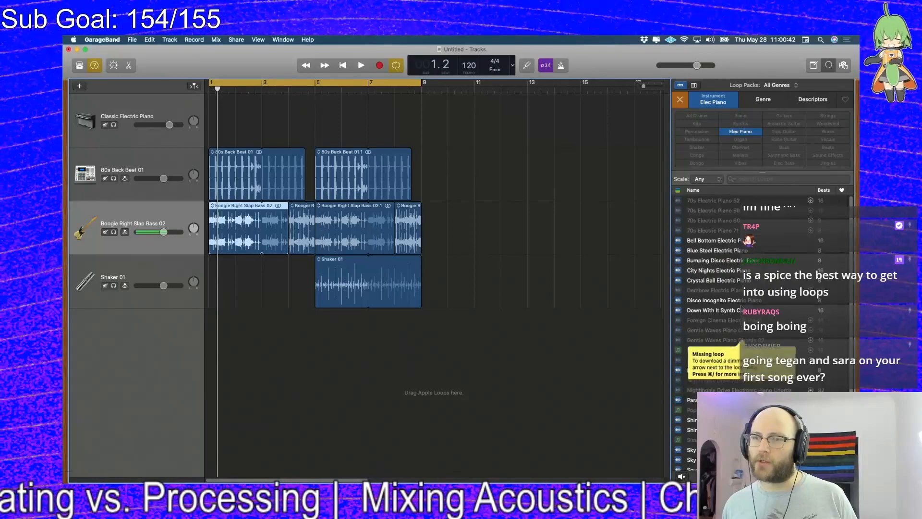
{"action": "left_click", "coordinate": [727, 250]}
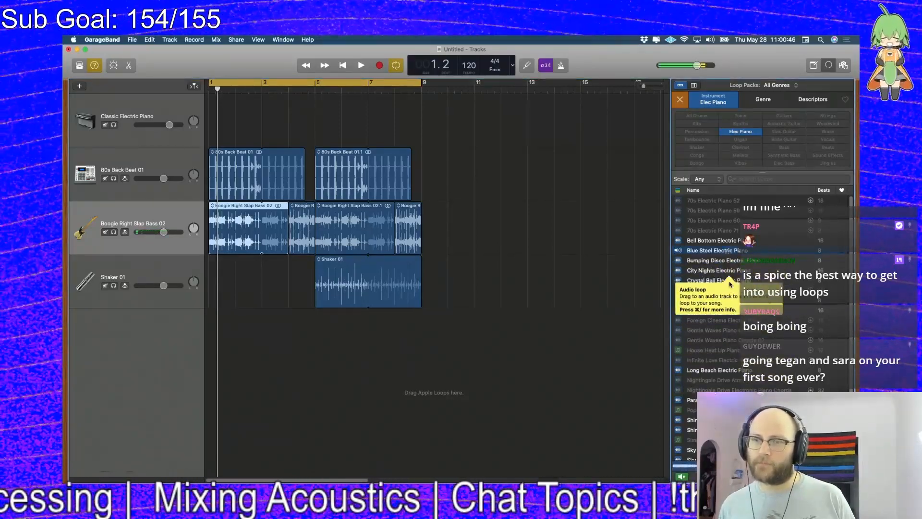
{"action": "left_click", "coordinate": [726, 242]}
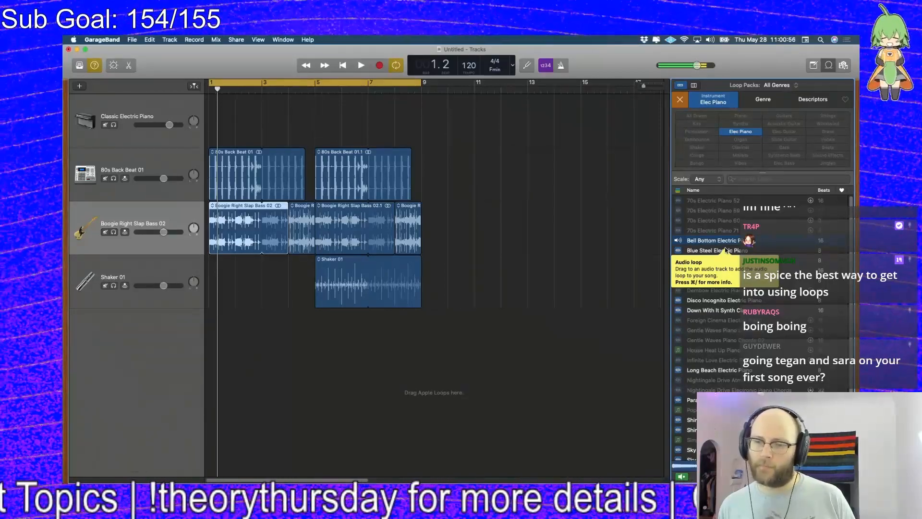
- Preview the Bell Bottom Electric Piano loop together with the playing drums and bass, then stop playback
{"action": "key", "text": "space"}
{"action": "key", "text": "space"}
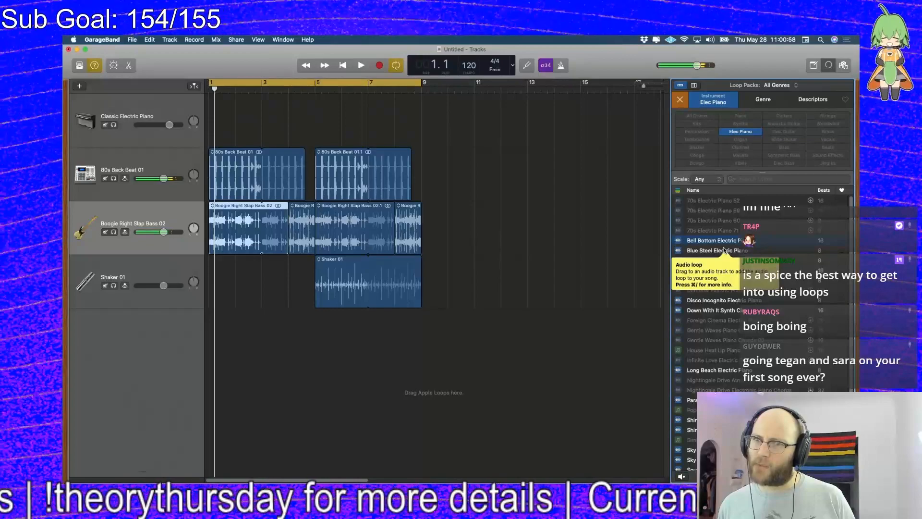
{"action": "key", "text": "space"}
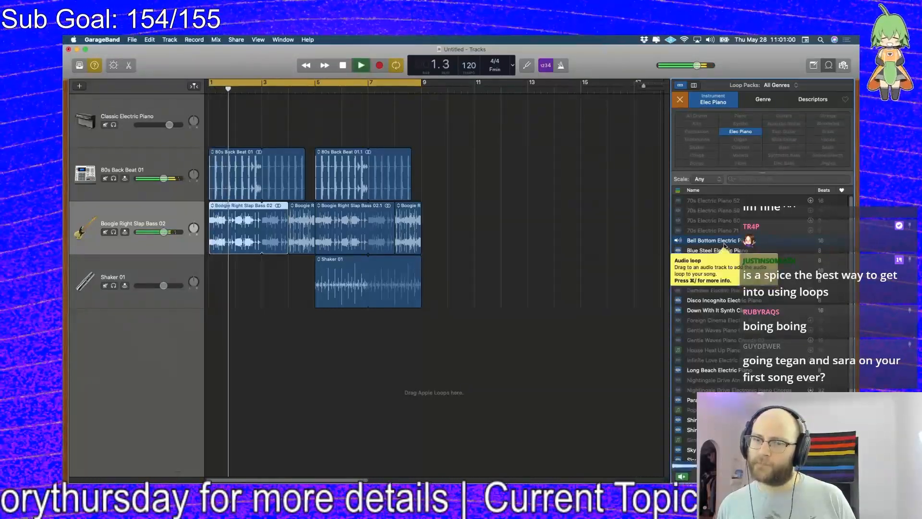
{"action": "key", "text": "space"}
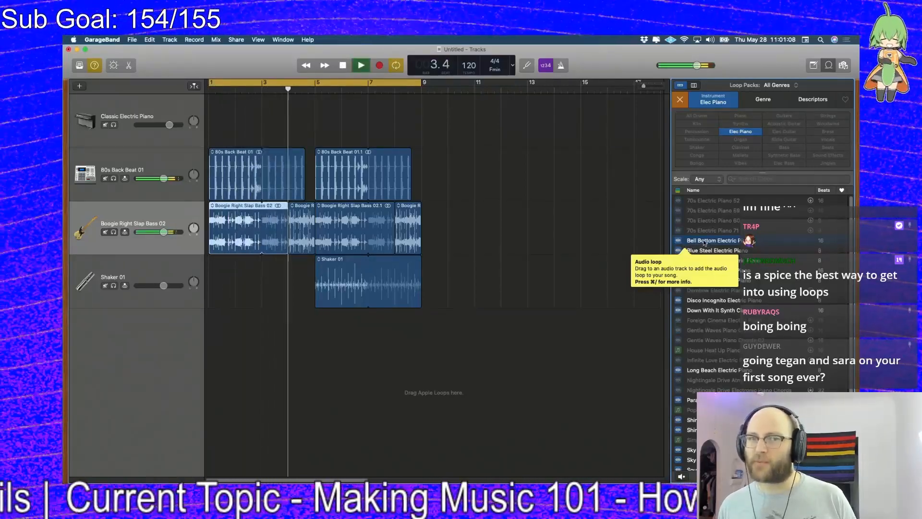
{"action": "left_click", "coordinate": [704, 242]}
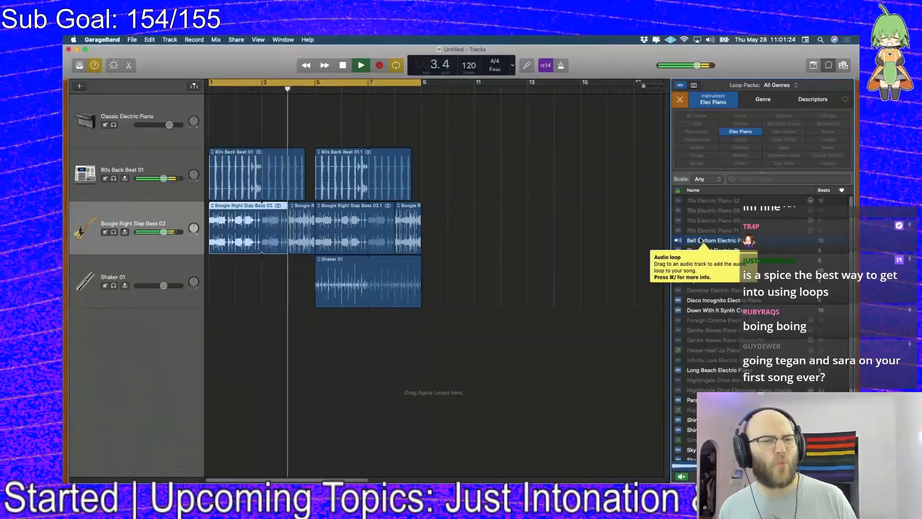
{"action": "key", "text": "space"}
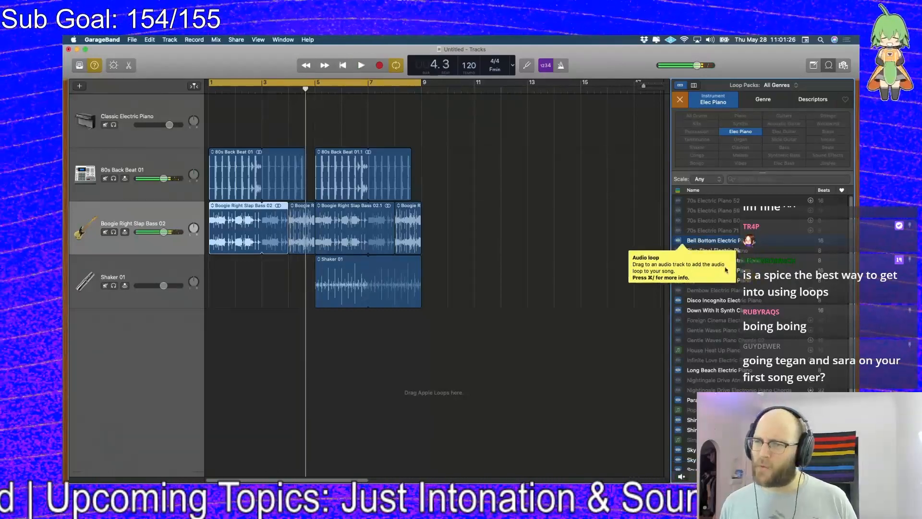
- Add the Bell Bottom Electric Piano loop on a new track at bar 1 and loop it to about midway through bar 8
{"action": "left_click_drag", "start_coordinate": [714, 240], "coordinate": [207, 358]}
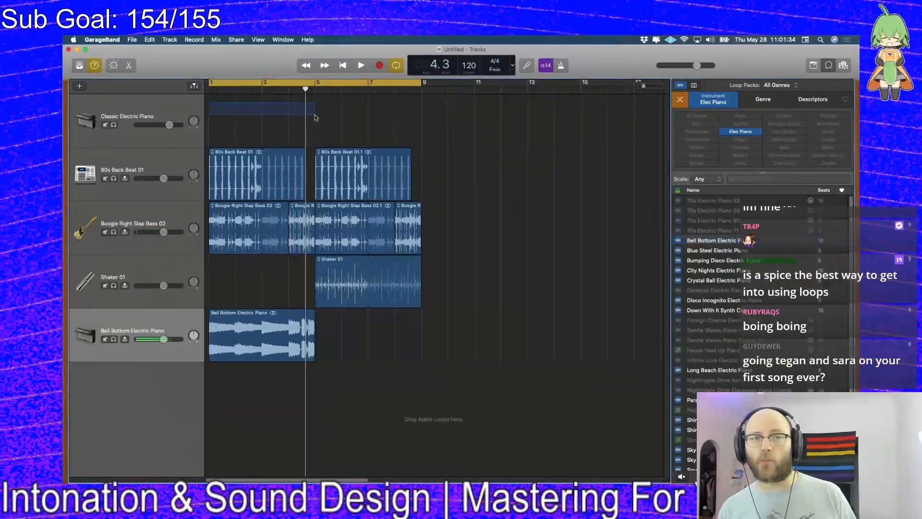
{"action": "key", "text": "Return"}
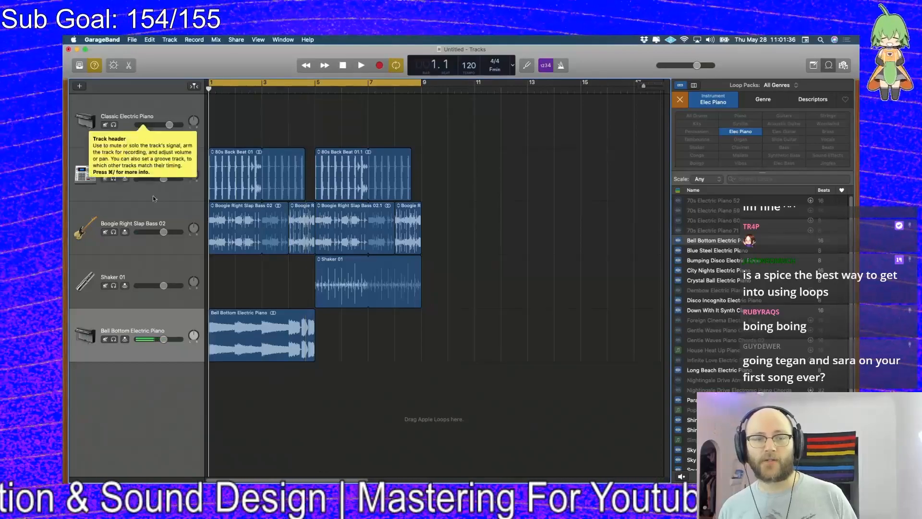
{"action": "left_click", "coordinate": [242, 316]}
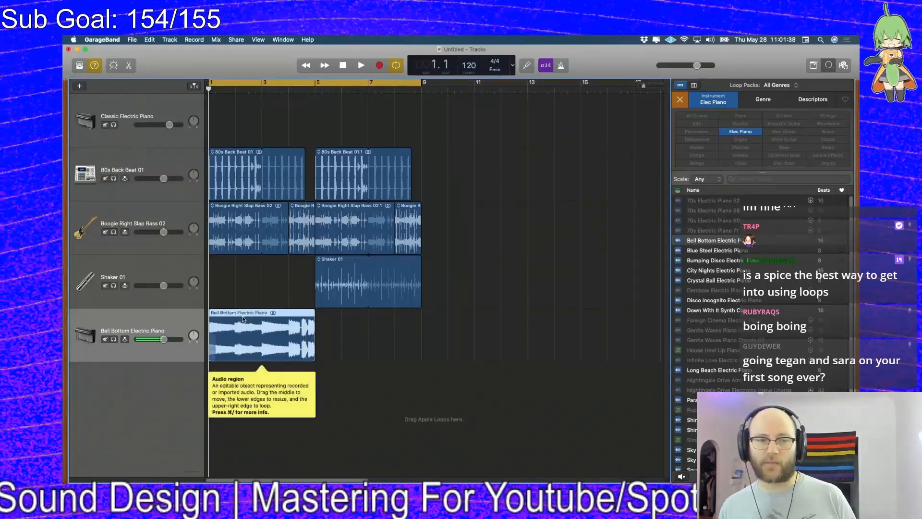
{"action": "left_click_drag", "start_coordinate": [243, 315], "coordinate": [406, 342]}
{"action": "key", "text": "super+z"}
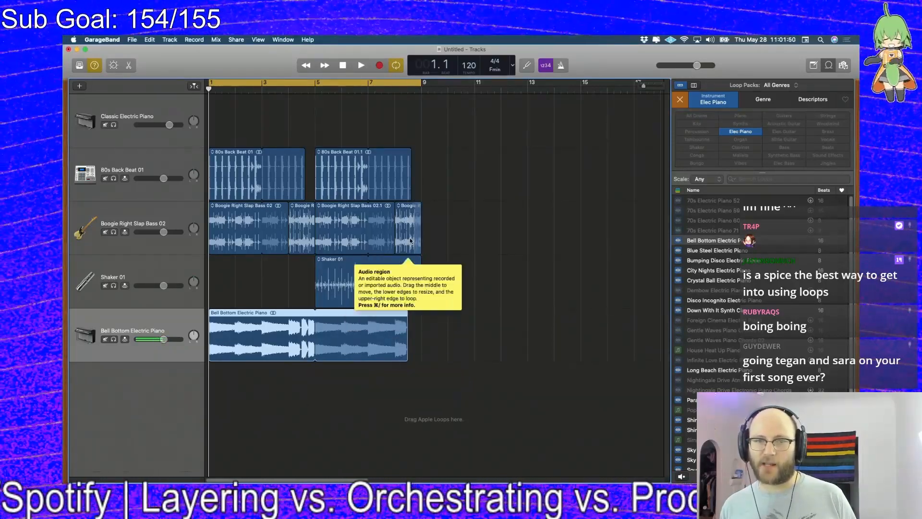
- Play the full arrangement and extend the looped Bell Bottom Electric Piano region to bar 9
{"action": "key", "text": "space"}
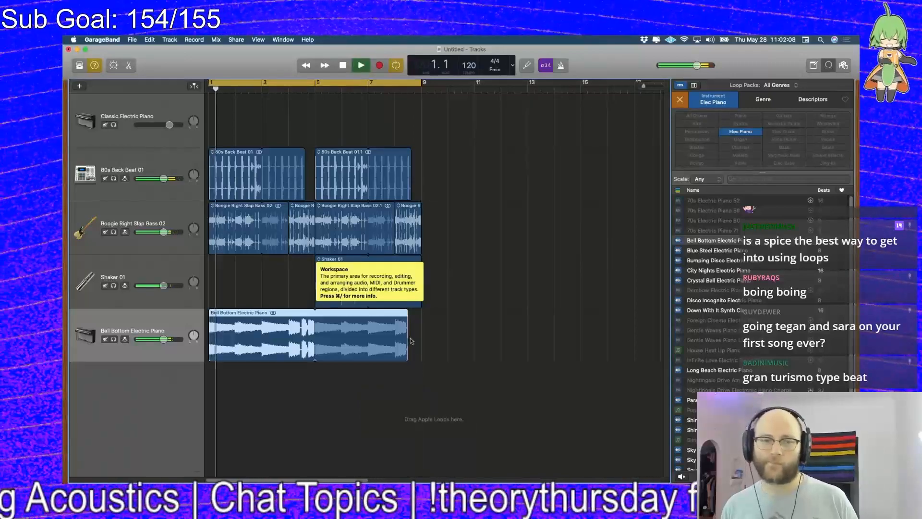
{"action": "key", "text": "space"}
{"action": "mouse_move", "coordinate": [407, 314]}
{"action": "left_mouse_down"}
{"action": "mouse_move", "coordinate": [437, 315]}
{"action": "mouse_move", "coordinate": [421, 317]}
{"action": "left_mouse_up"}
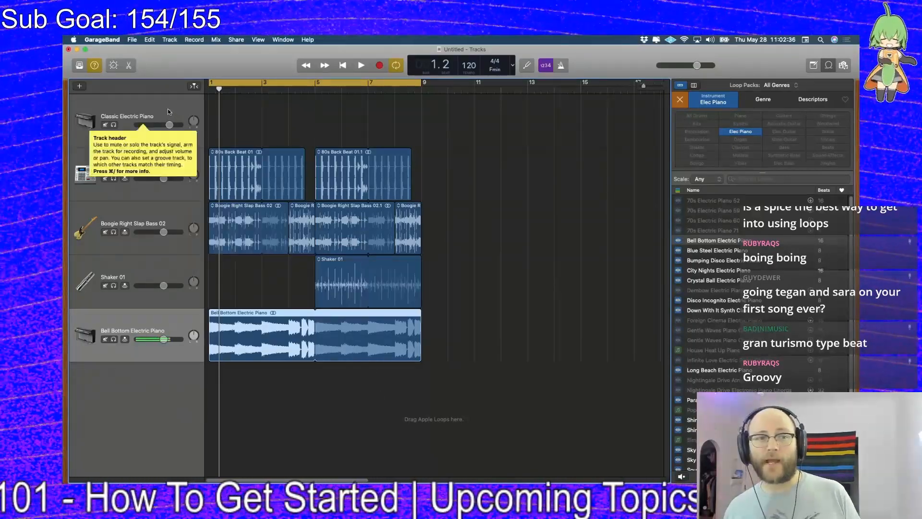
- Select the Classic Electric Piano track, show the Musical Typing keyboard and move it over the empty part of the workspace
{"action": "left_click", "coordinate": [146, 110]}
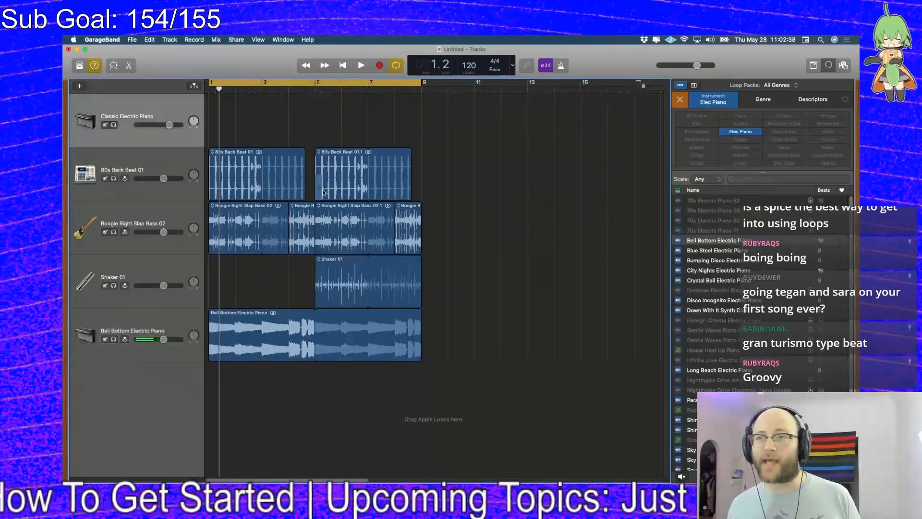
{"action": "left_click", "coordinate": [258, 39]}
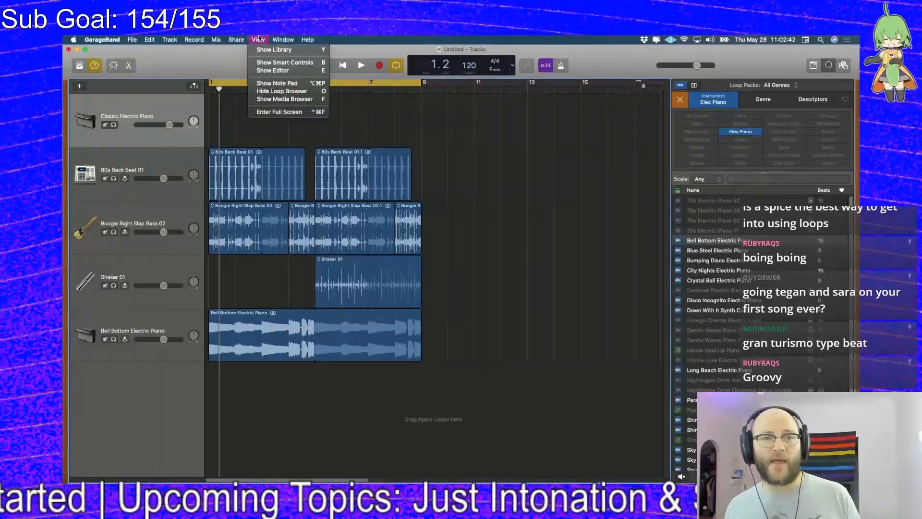
{"action": "mouse_move", "coordinate": [280, 38]}
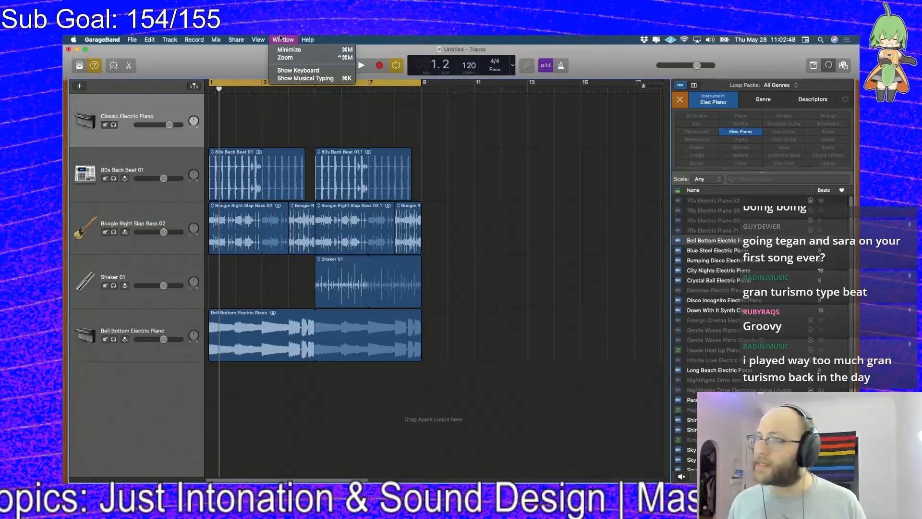
{"action": "left_click", "coordinate": [297, 78]}
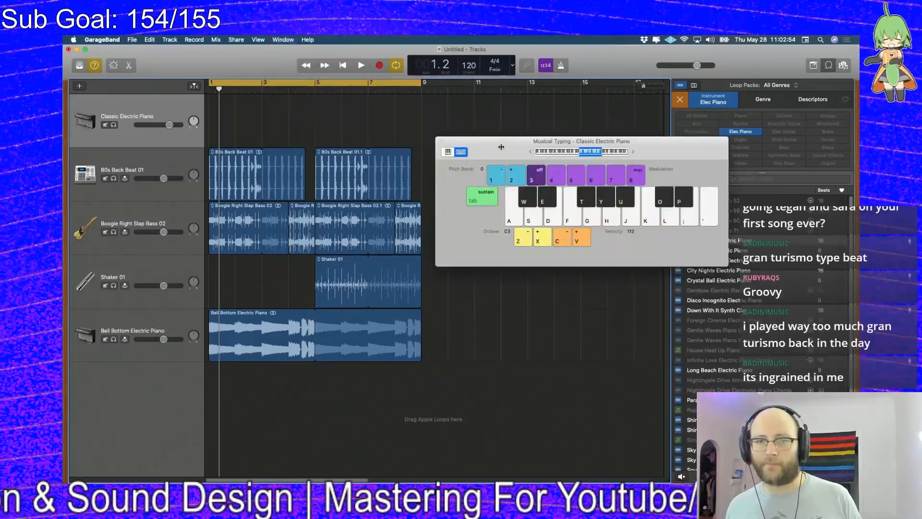
{"action": "left_click_drag", "start_coordinate": [501, 147], "coordinate": [468, 139]}
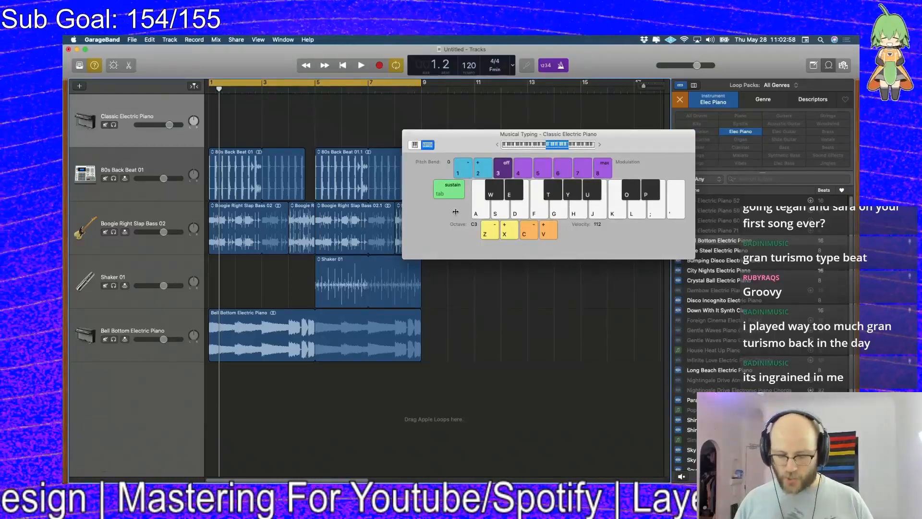
- Try out a few notes, mainly F and C, on the Classic Electric Piano with Musical Typing
{"action": "key", "text": "f"}
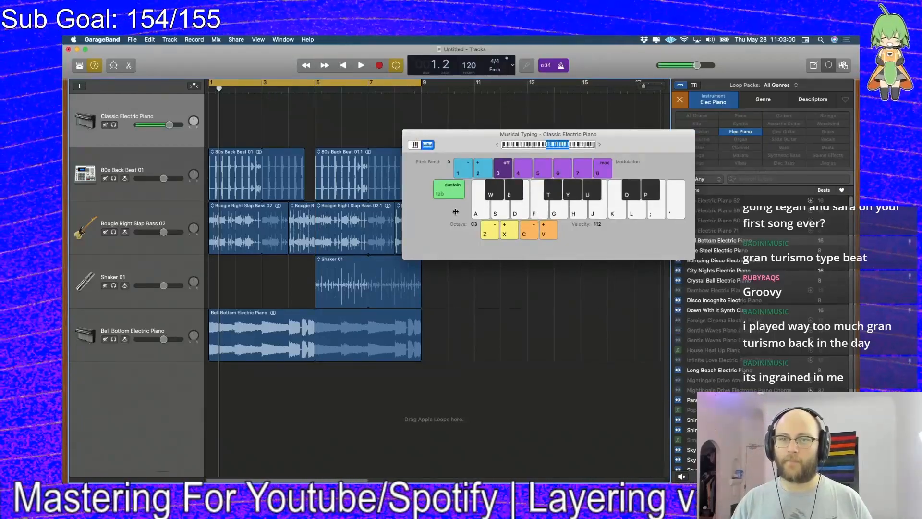
{"action": "key", "text": "f"}
{"action": "key", "text": "f"}
{"action": "key", "text": "a"}
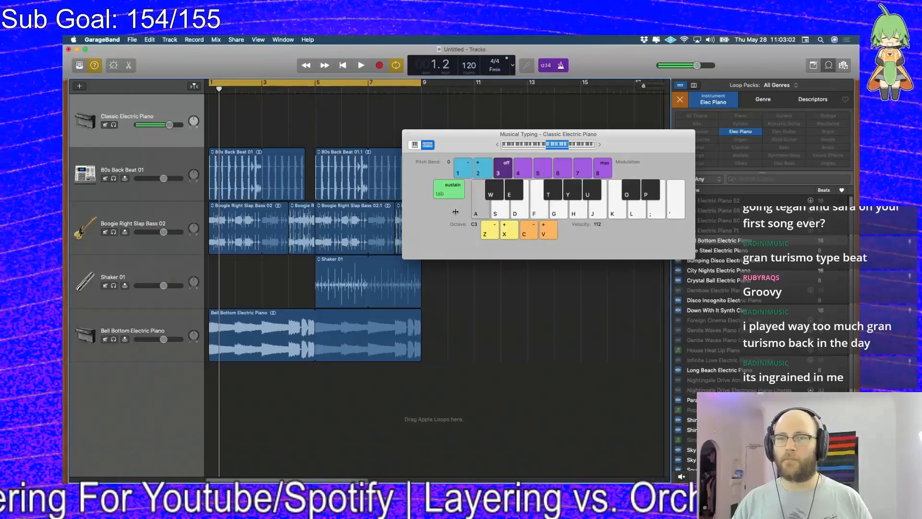
{"action": "key", "text": "a"}
{"action": "key", "text": "f"}
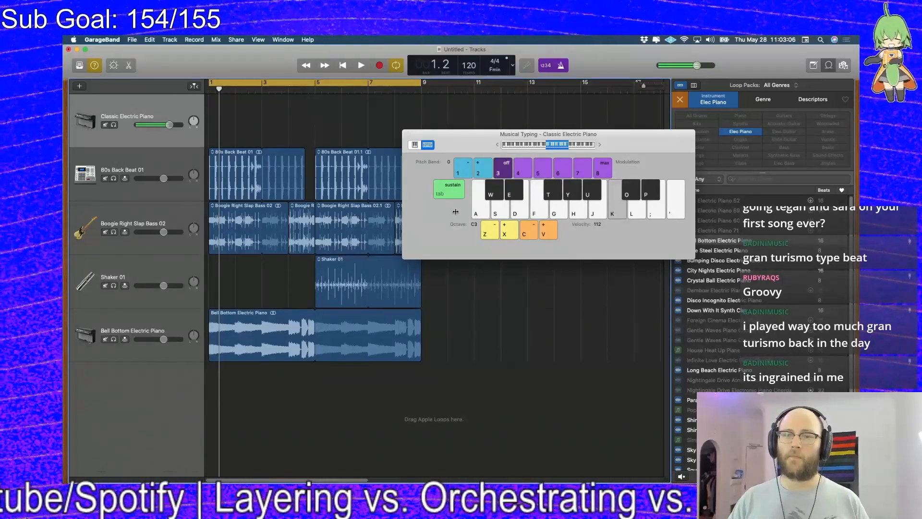
{"action": "key", "text": "f"}
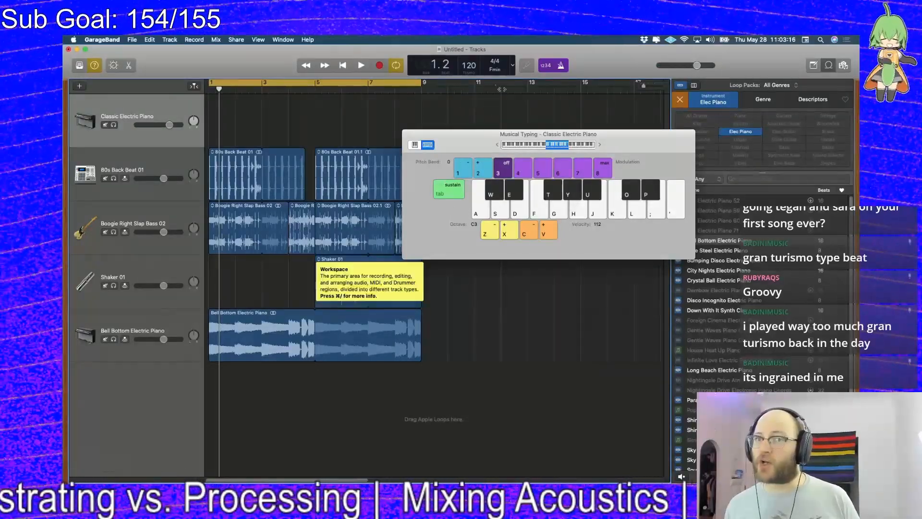
- View the project's list of key signatures and close it without changing the key
{"action": "left_click", "coordinate": [498, 69]}
{"action": "scroll", "coordinate": [498, 70], "scroll_direction": "up", "scroll_amount": 3}
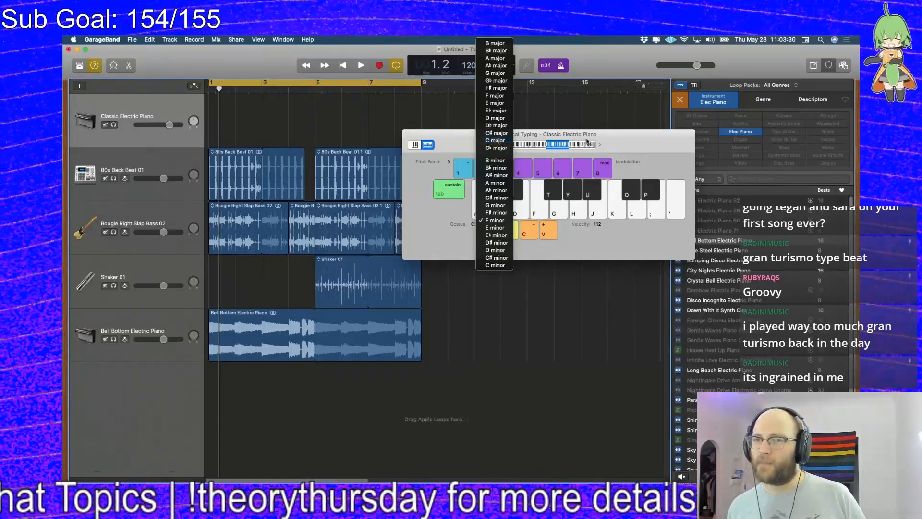
{"action": "left_click", "coordinate": [634, 154]}
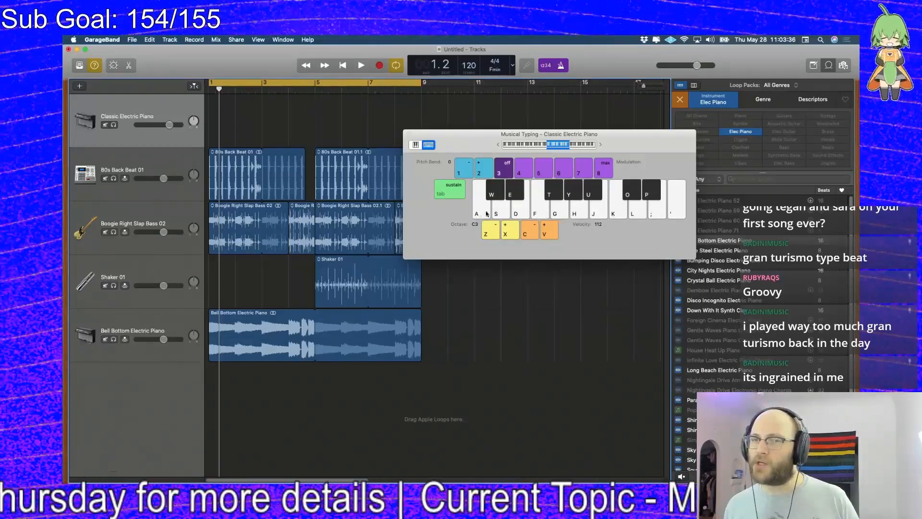
- Play up the white keys of the Musical Typing keyboard from low C to the highest key
{"action": "key", "text": "a"}
{"action": "key", "text": "s"}
{"action": "key", "text": "d"}
{"action": "key", "text": "f"}
{"action": "key", "text": "g"}
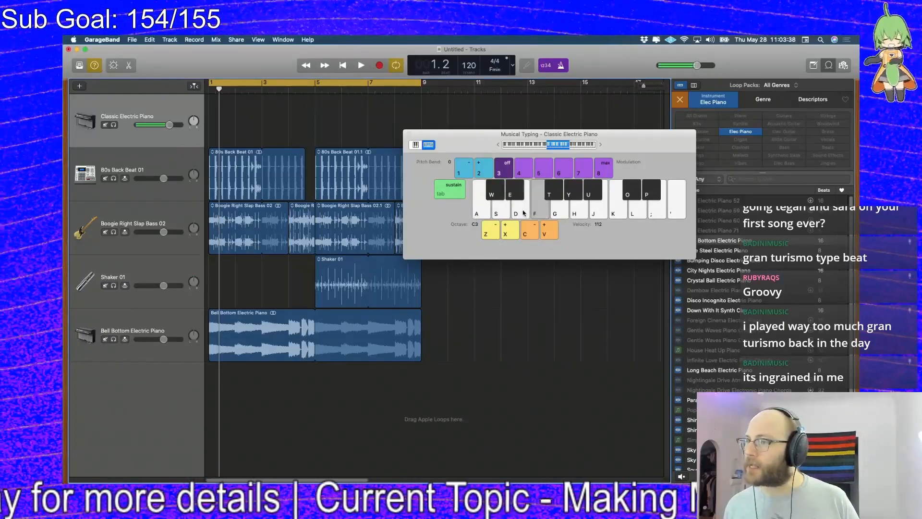
{"action": "key", "text": "j"}
{"action": "key", "text": "k"}
{"action": "key", "text": "l"}
{"action": "key", "text": "semicolon"}
{"action": "key", "text": "apostrophe"}
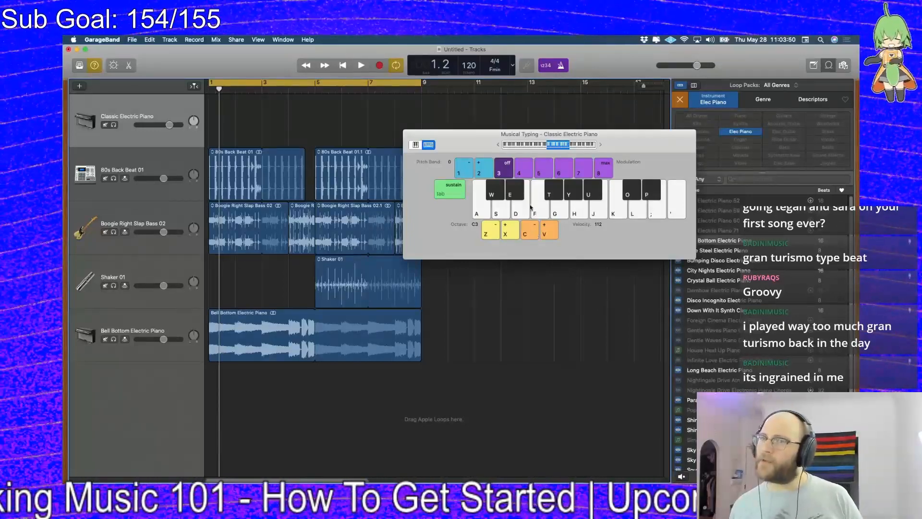
- Move the Musical Typing keyboard lower in the workspace and try several of its black keys
{"action": "left_click_drag", "start_coordinate": [545, 142], "coordinate": [573, 213]}
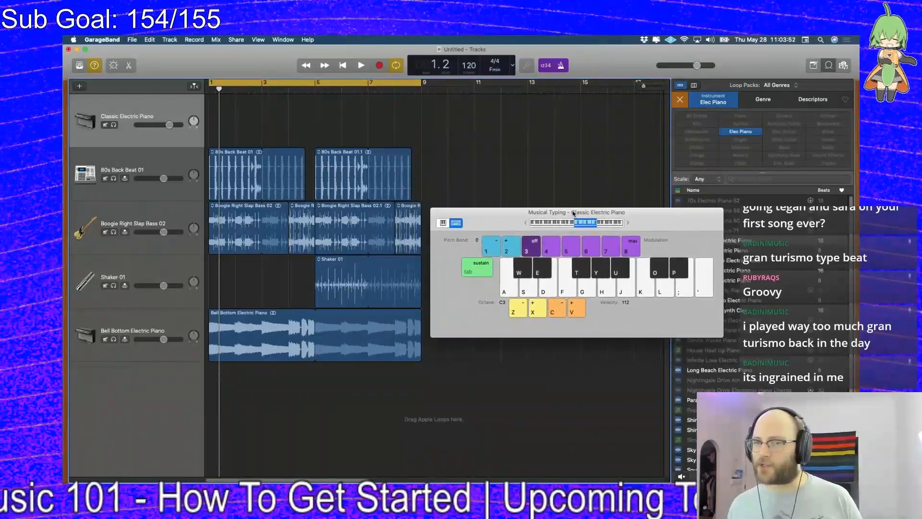
{"action": "key", "text": "w"}
{"action": "key", "text": "y"}
{"action": "key", "text": "u"}
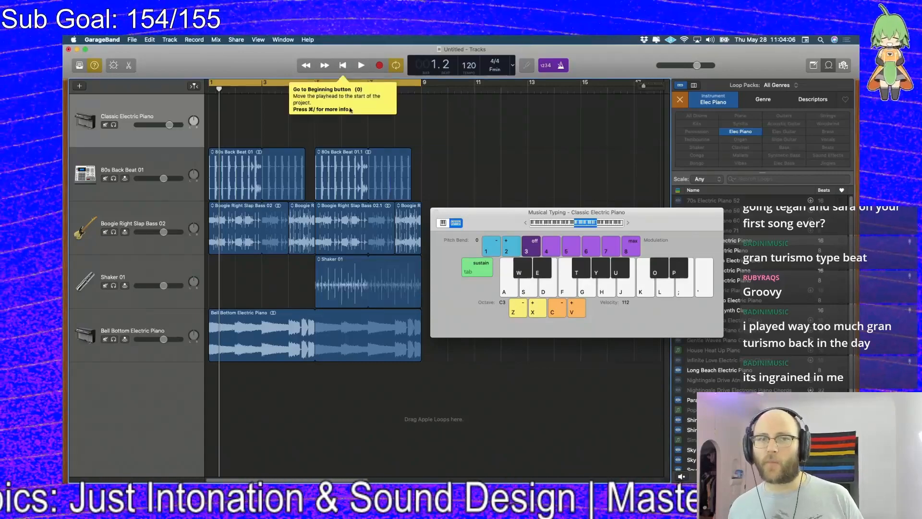
- Record an eight-bar single-note F minor melody from bar 1 on the Classic Electric Piano track while the loops play
{"action": "key", "text": "Return"}
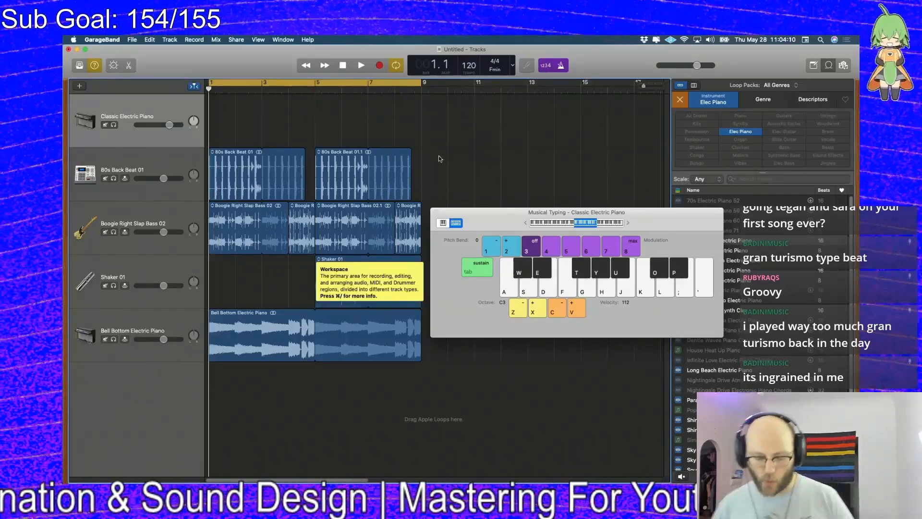
{"action": "key", "text": "r"}
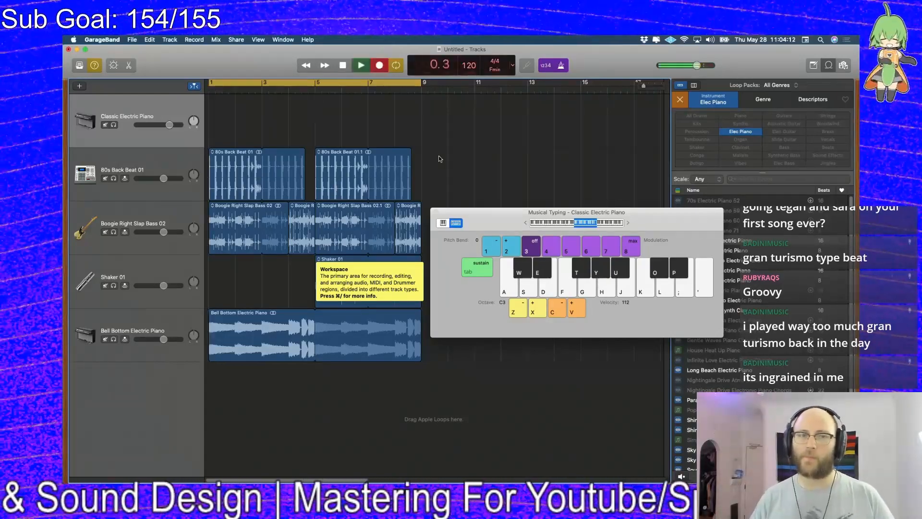
{"action": "key", "text": "f"}
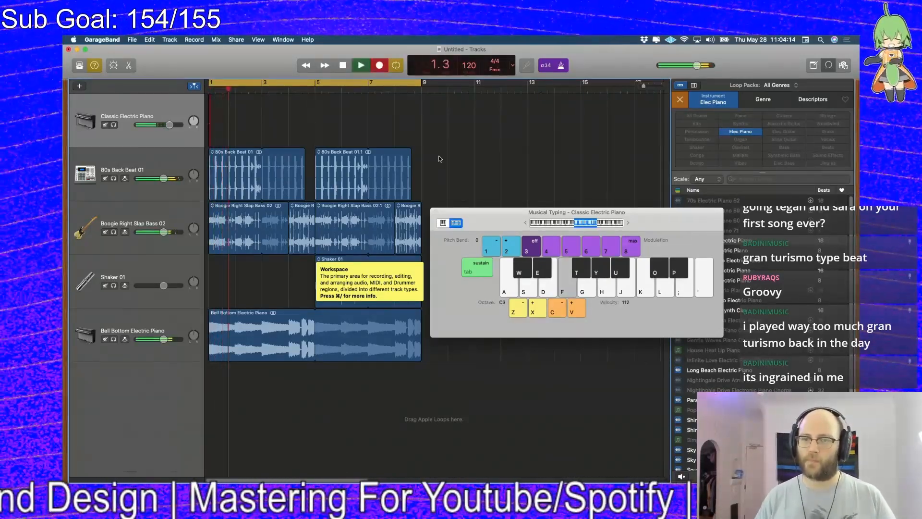
{"action": "key", "text": "g"}
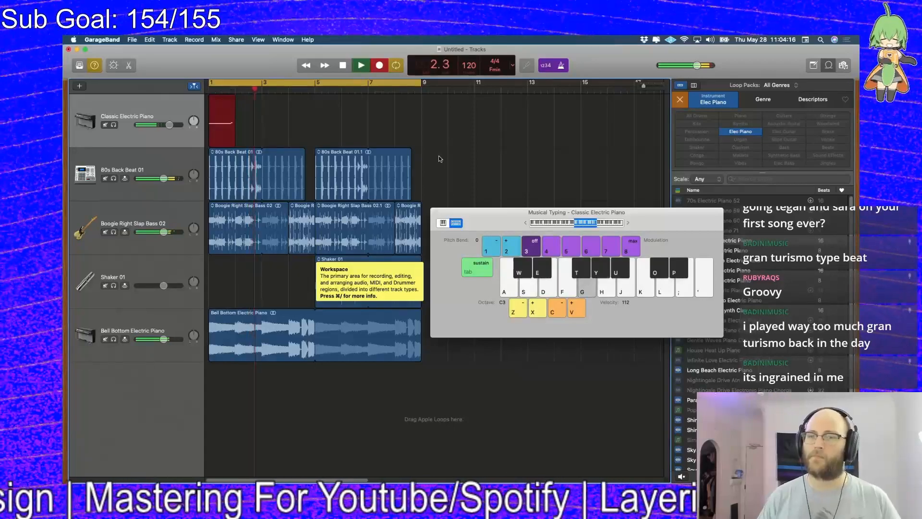
{"action": "key", "text": "y"}
{"action": "key", "text": "u"}
{"action": "key", "text": "k"}
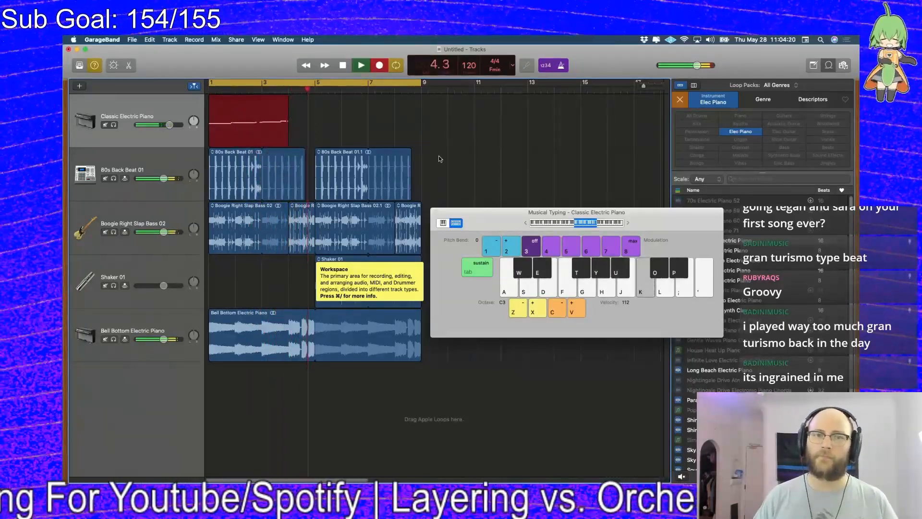
{"action": "key", "text": "f"}
{"action": "key", "text": "y"}
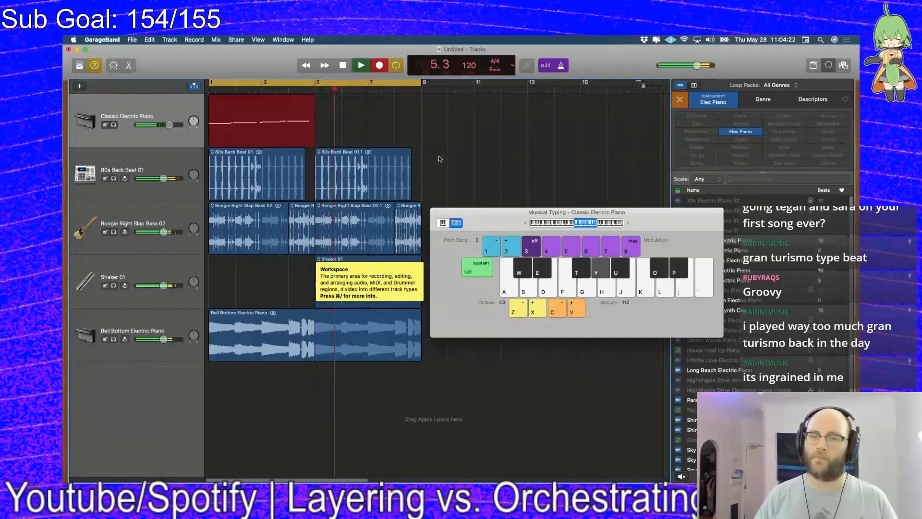
{"action": "key", "text": "g"}
{"action": "key", "text": "w"}
{"action": "key", "text": "f"}
{"action": "key", "text": "a"}
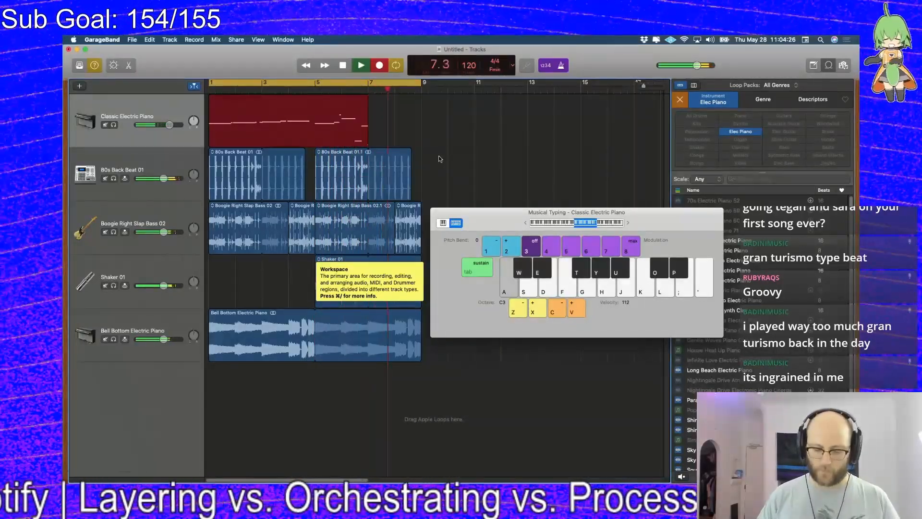
{"action": "key", "text": "w"}
{"action": "key", "text": "e"}
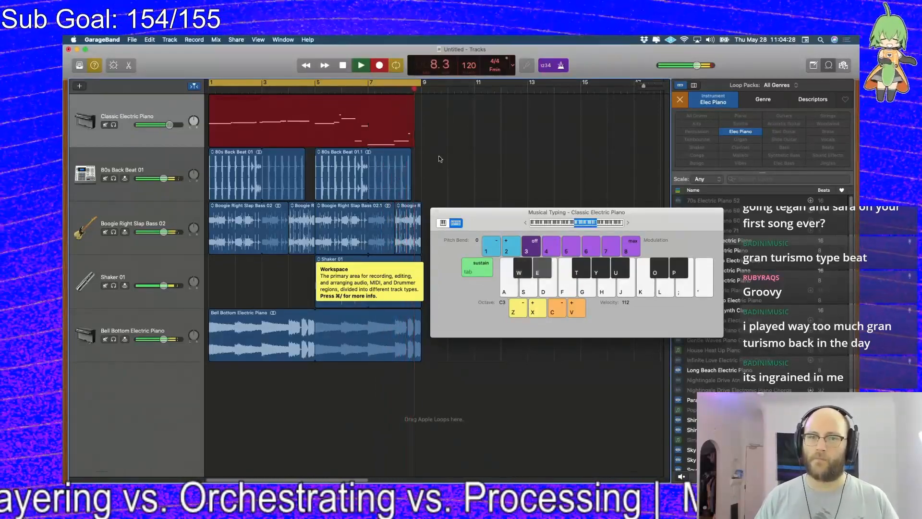
{"action": "key", "text": "space"}
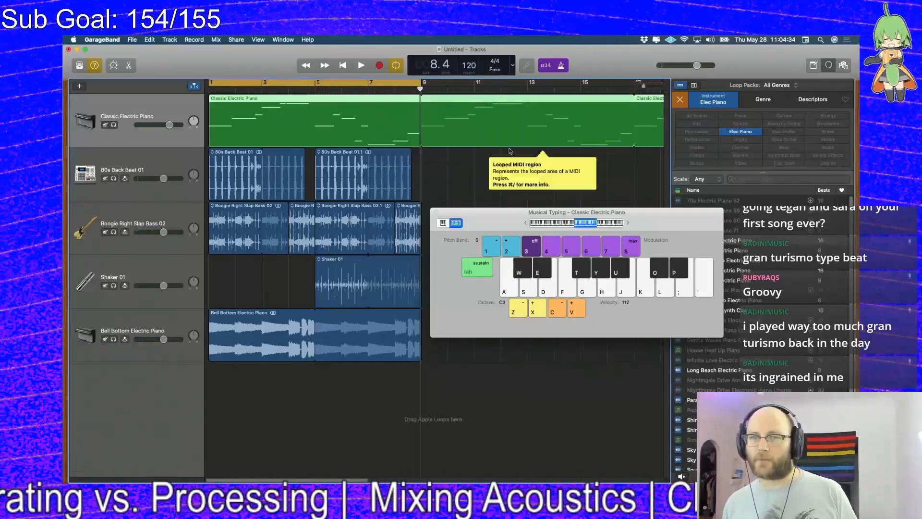
- Remove the looped repeats of the recorded Classic Electric Piano region so it ends at bar 9, and play back the arrangement
{"action": "left_click_drag", "start_coordinate": [354, 480], "coordinate": [307, 476]}
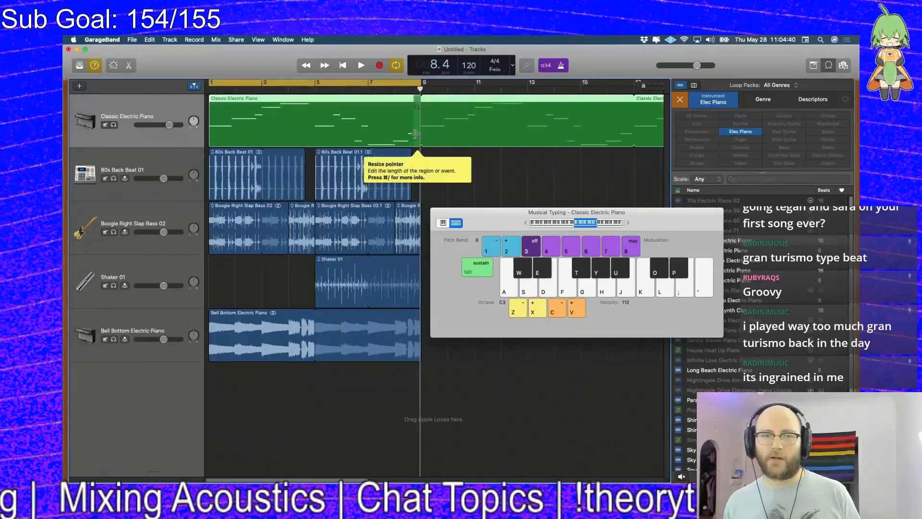
{"action": "left_click", "coordinate": [419, 109]}
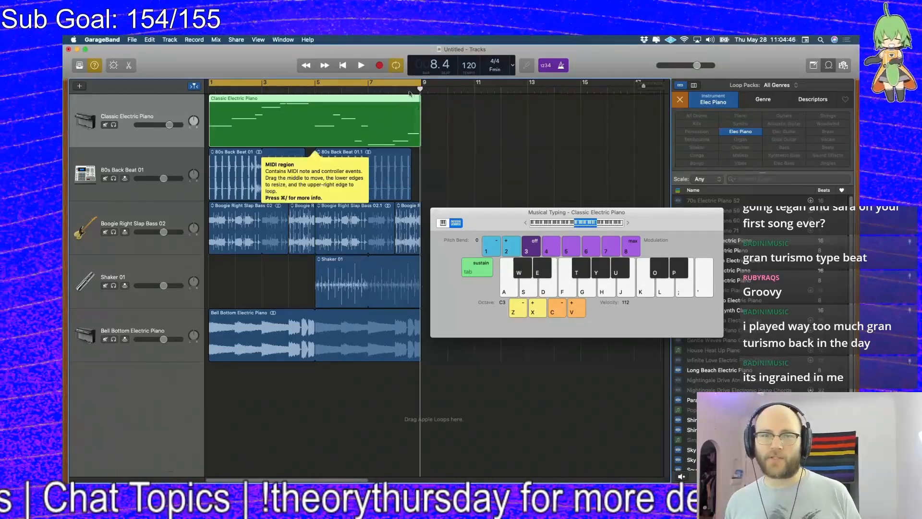
{"action": "key", "text": "space"}
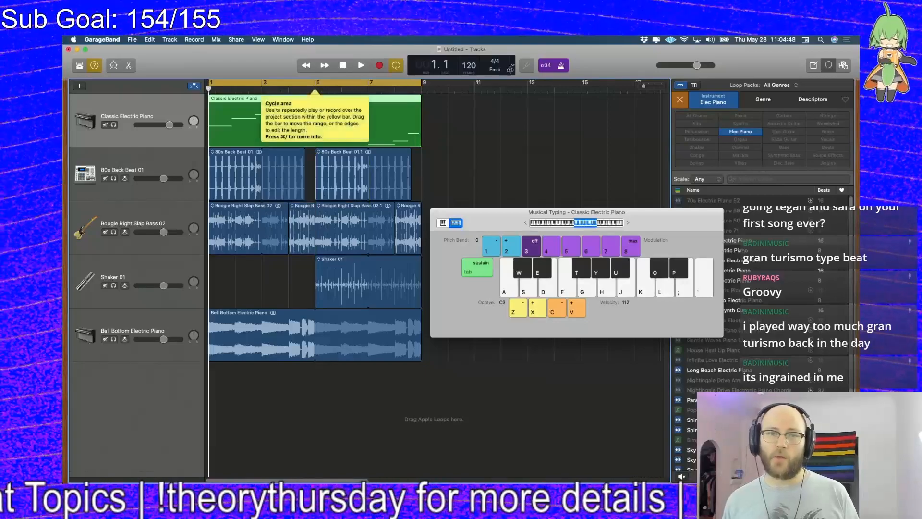
{"action": "key", "text": "space"}
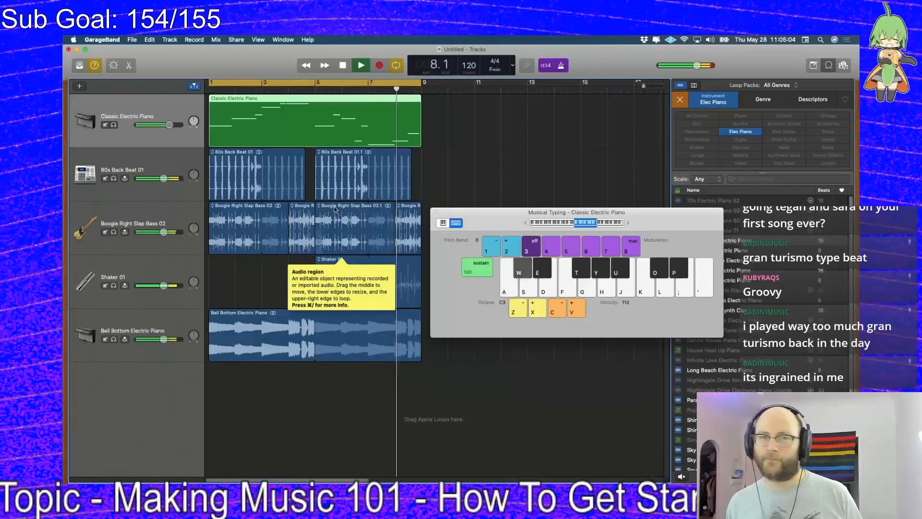
{"action": "key", "text": "space"}
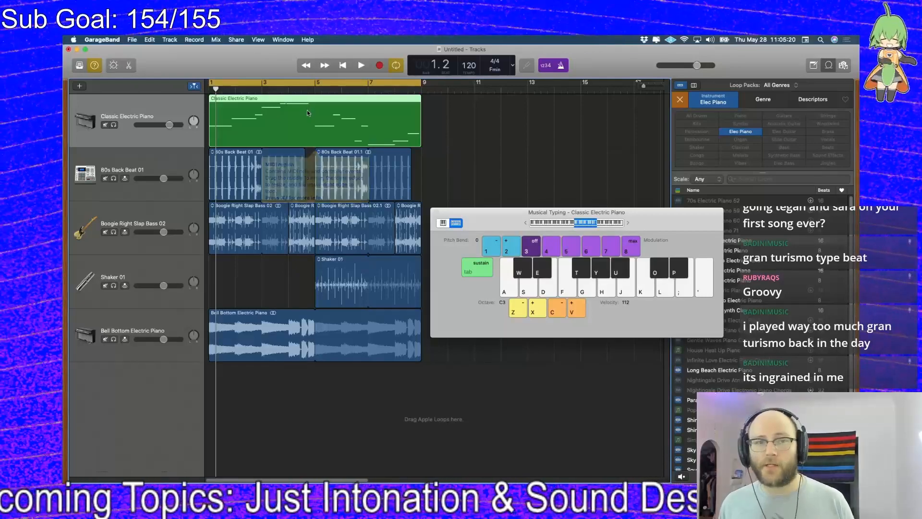
- Open the Classic Electric Piano region in the Piano Roll, close Musical Typing, and enlarge the editor to show all eight bars
{"action": "double_click", "coordinate": [307, 110]}
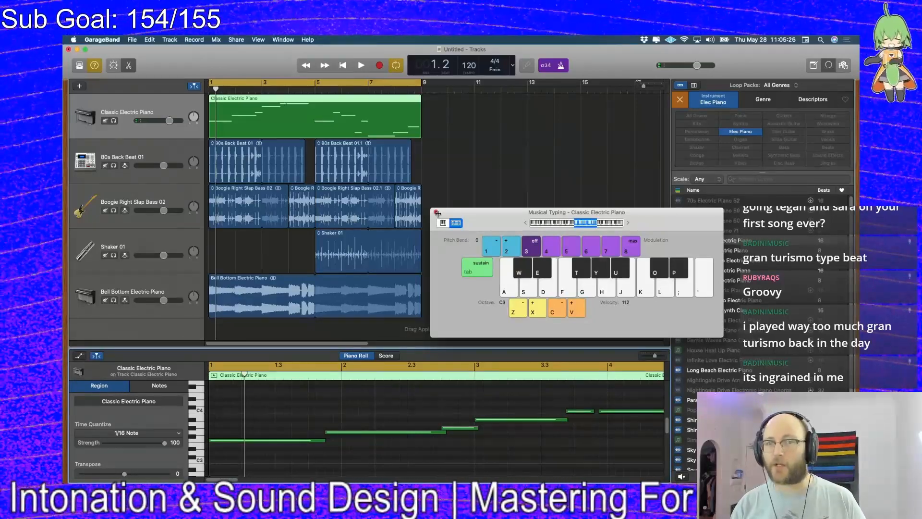
{"action": "left_click", "coordinate": [437, 212]}
{"action": "key", "text": "e"}
{"action": "key", "text": "e"}
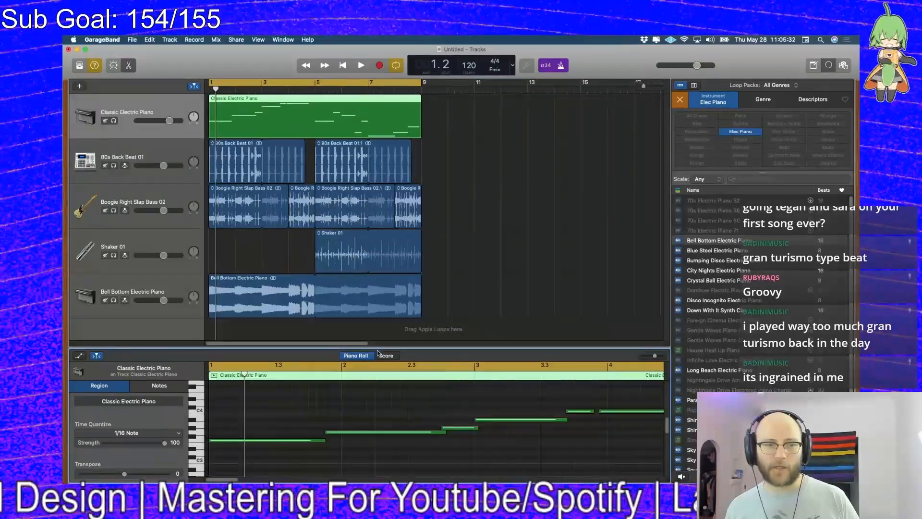
{"action": "left_click_drag", "start_coordinate": [379, 349], "coordinate": [378, 237]}
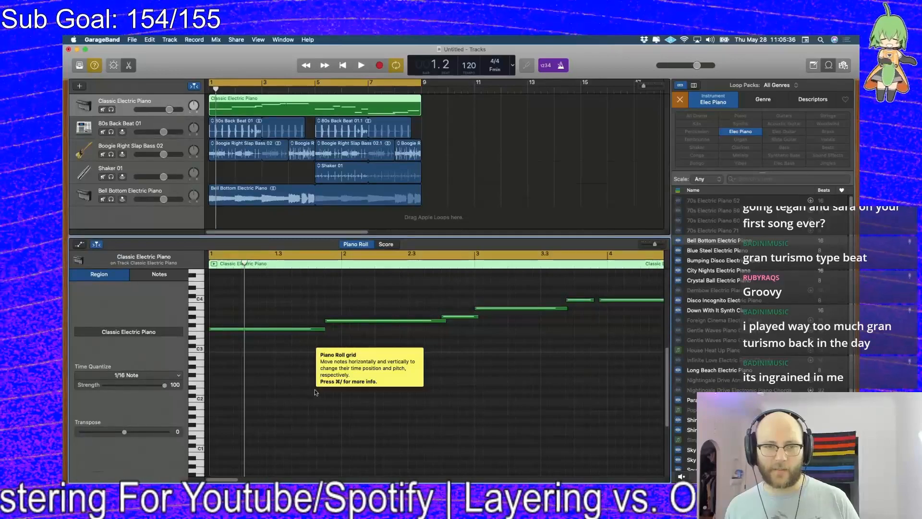
{"action": "left_click_drag", "start_coordinate": [654, 246], "coordinate": [650, 246]}
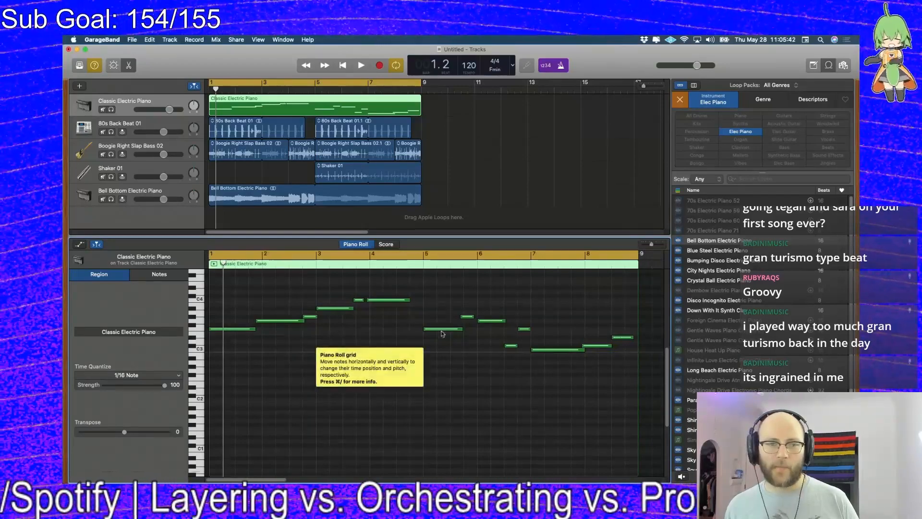
- Select all the melody notes, and shift the long note near bar 2 and the two C4 notes around bar 4 slightly later
{"action": "left_click_drag", "start_coordinate": [225, 417], "coordinate": [631, 281]}
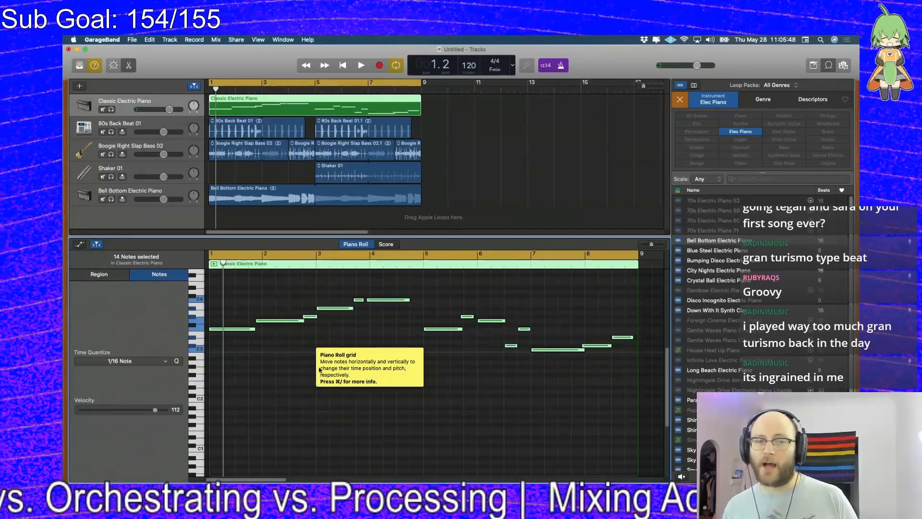
{"action": "left_click", "coordinate": [268, 321]}
{"action": "left_click_drag", "start_coordinate": [268, 322], "coordinate": [275, 322]}
{"action": "left_click_drag", "start_coordinate": [358, 301], "coordinate": [381, 302]}
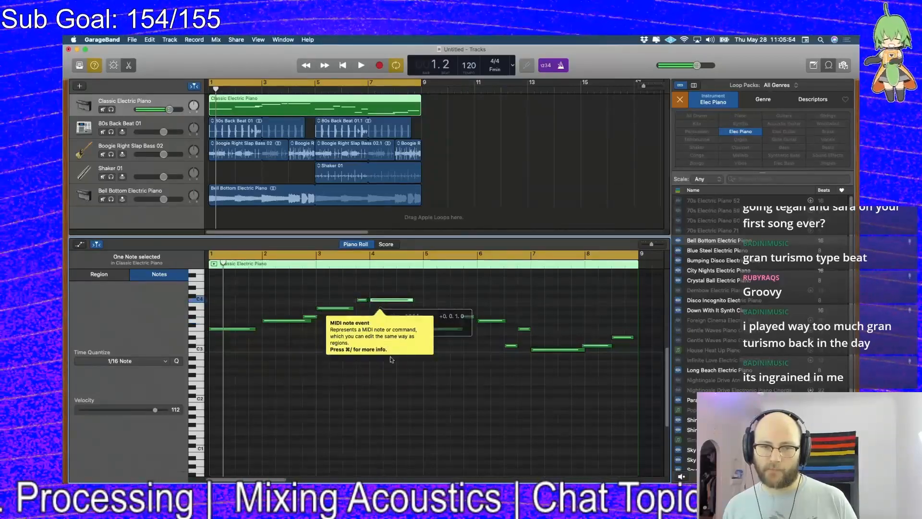
- Undo the last note moves in the Piano Roll, and quantize all the melody notes to 1/16 Note
{"action": "key", "text": "super+z"}
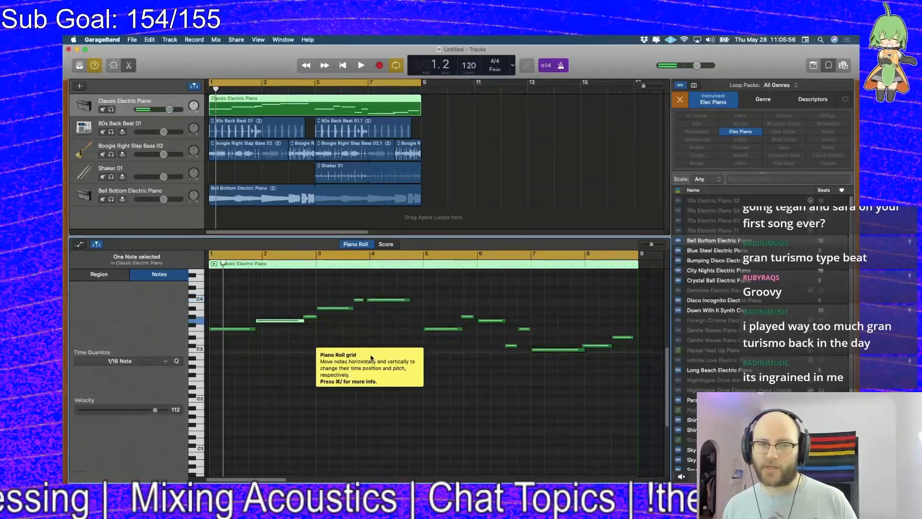
{"action": "left_click", "coordinate": [150, 40]}
{"action": "left_click", "coordinate": [338, 367]}
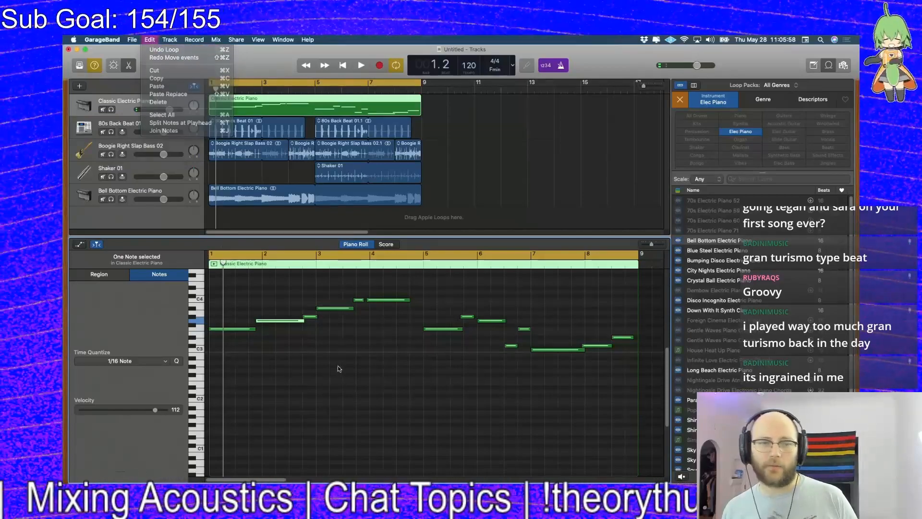
{"action": "left_click", "coordinate": [279, 378]}
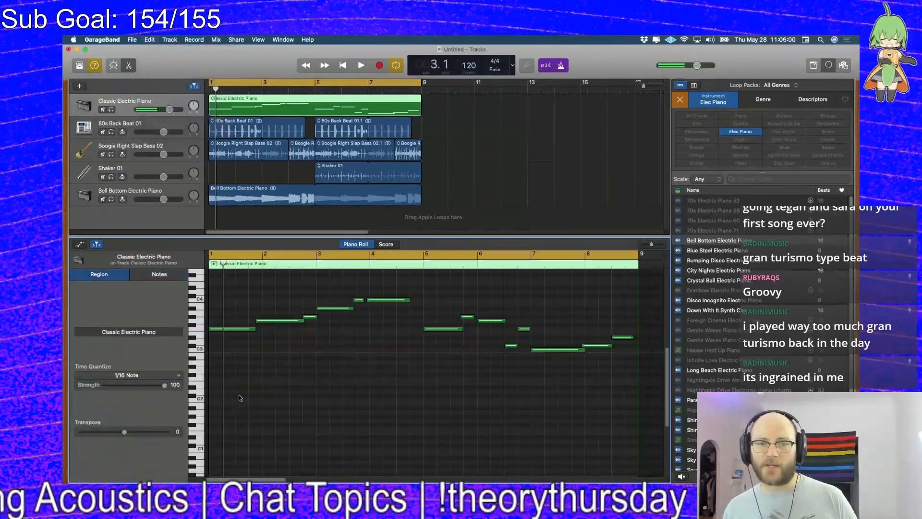
{"action": "key", "text": "super+a"}
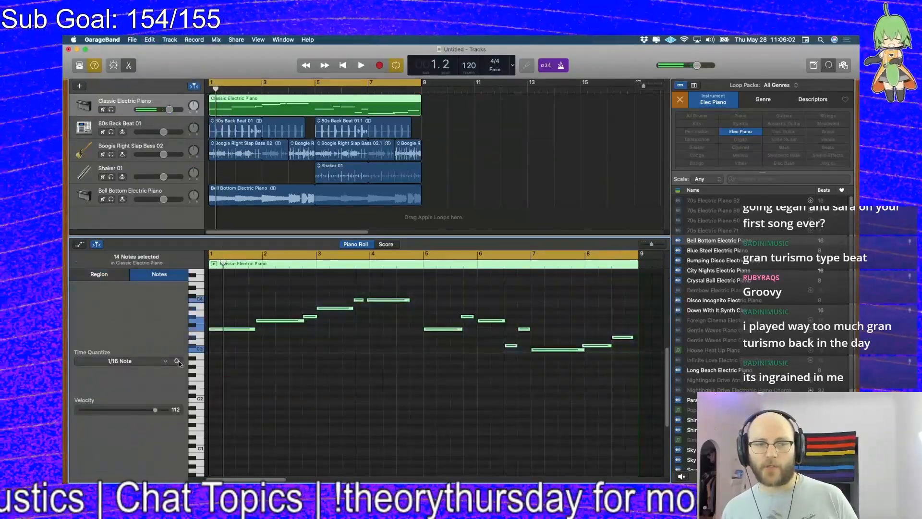
{"action": "left_click", "coordinate": [178, 363]}
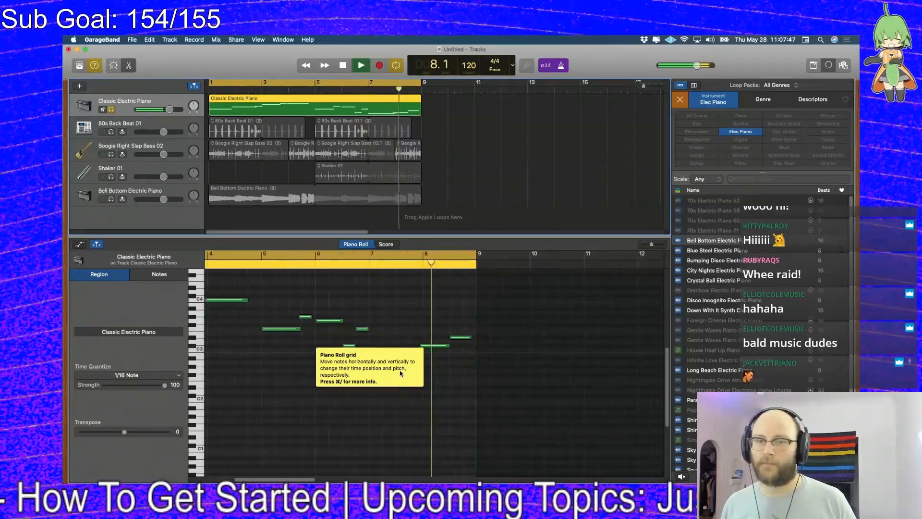
- Stop playback, and quantize all the Classic Electric Piano melody notes to 1/8 Note
{"action": "key", "text": "space"}
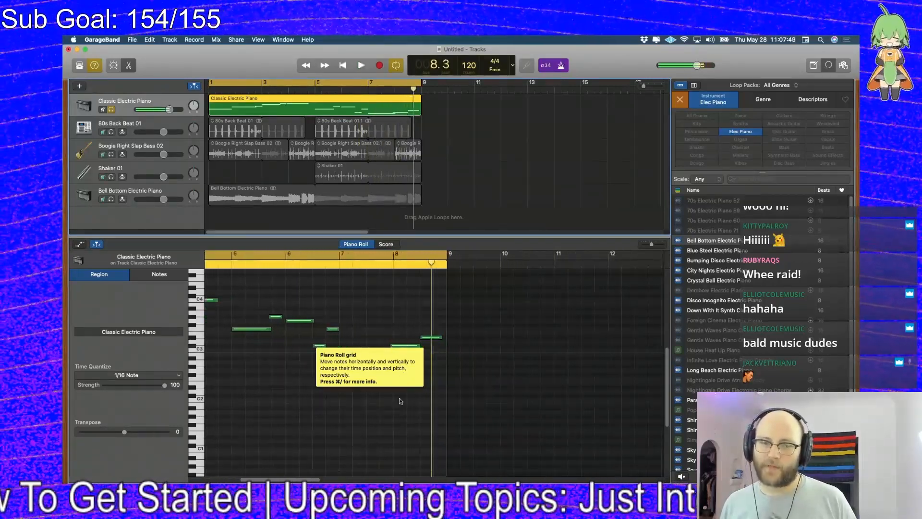
{"action": "scroll", "coordinate": [401, 401], "scroll_direction": "left", "scroll_amount": 8}
{"action": "left_click", "coordinate": [281, 467]}
{"action": "key", "text": "super+a"}
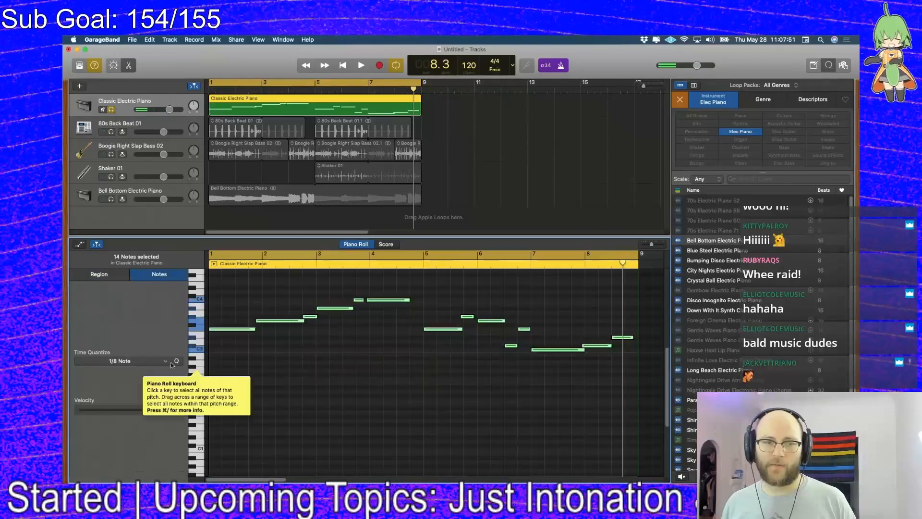
{"action": "left_click", "coordinate": [122, 361]}
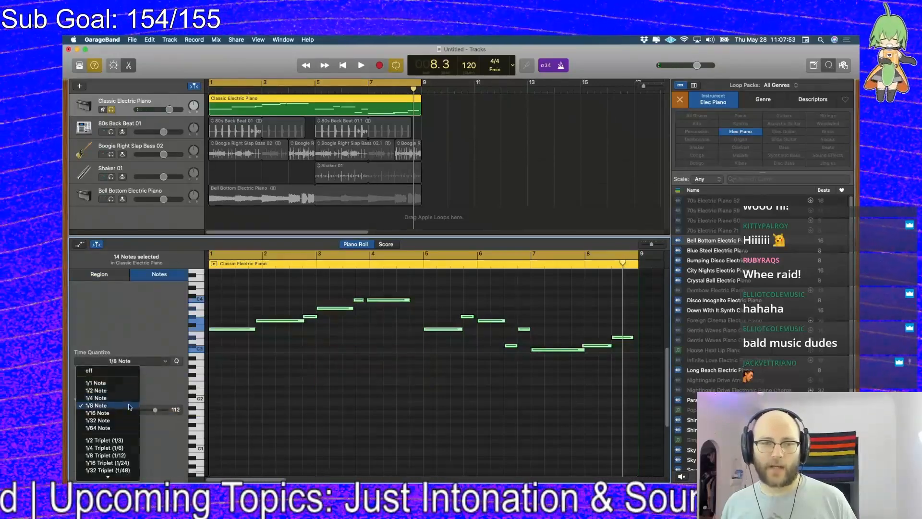
{"action": "left_click", "coordinate": [130, 405]}
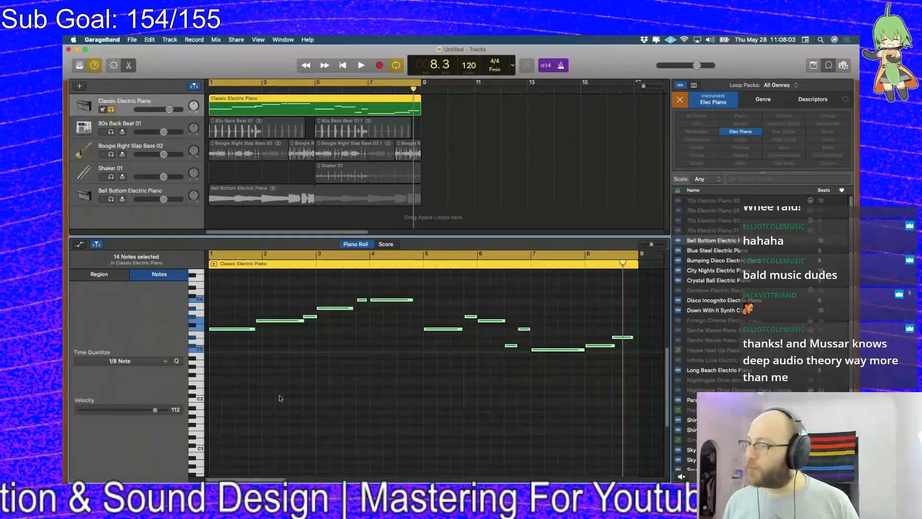
- Play back the arrangement with all tracks, deselect the melody notes, and close the Piano Roll
{"action": "key", "text": "space"}
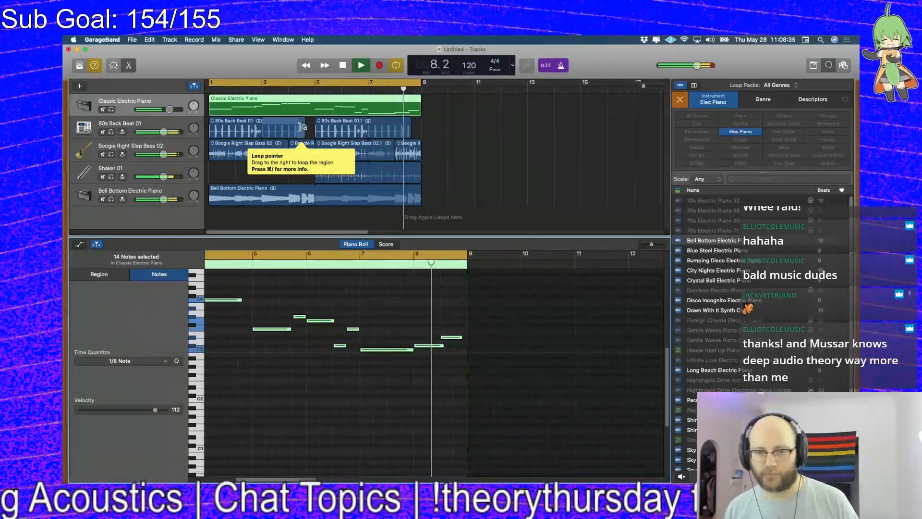
{"action": "key", "text": "space"}
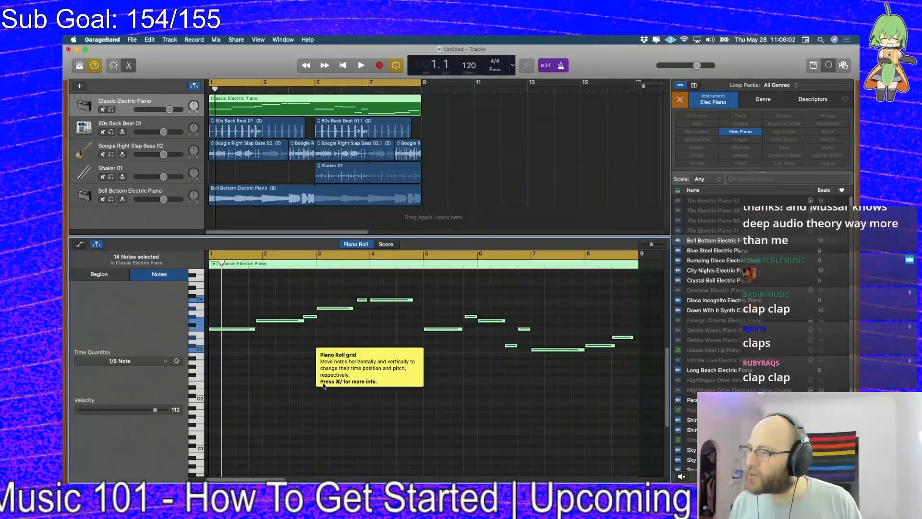
{"action": "left_click", "coordinate": [295, 381]}
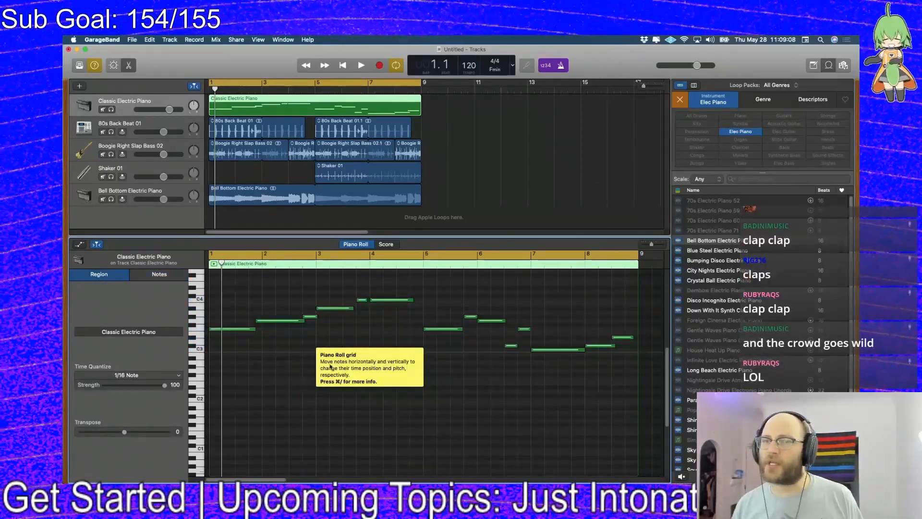
{"action": "key", "text": "e"}
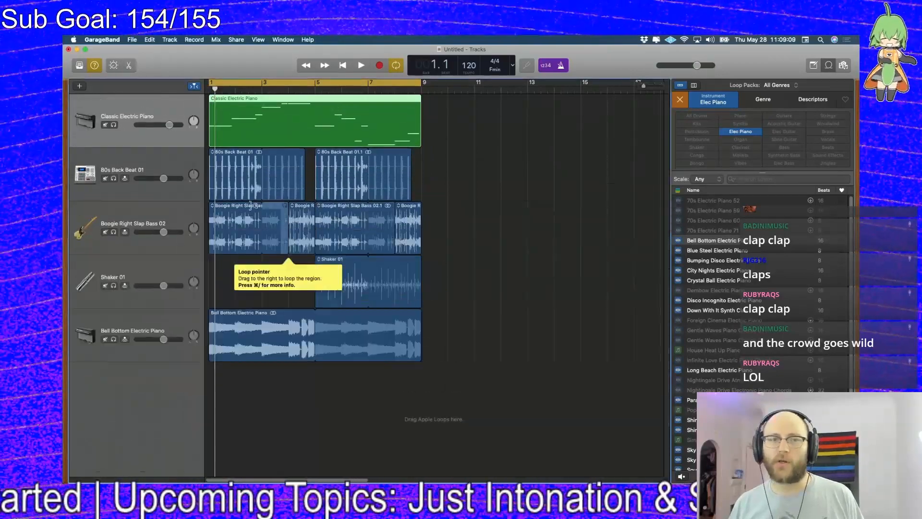
- Shorten the cycle range to bar 1 only, and play it back with the metronome turned off
{"action": "left_click_drag", "start_coordinate": [643, 88], "coordinate": [652, 89]}
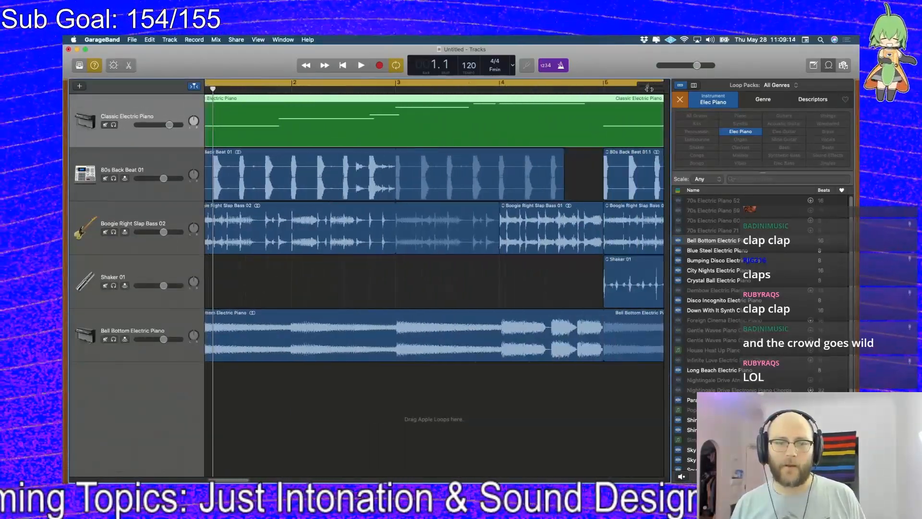
{"action": "left_click_drag", "start_coordinate": [233, 480], "coordinate": [231, 480]}
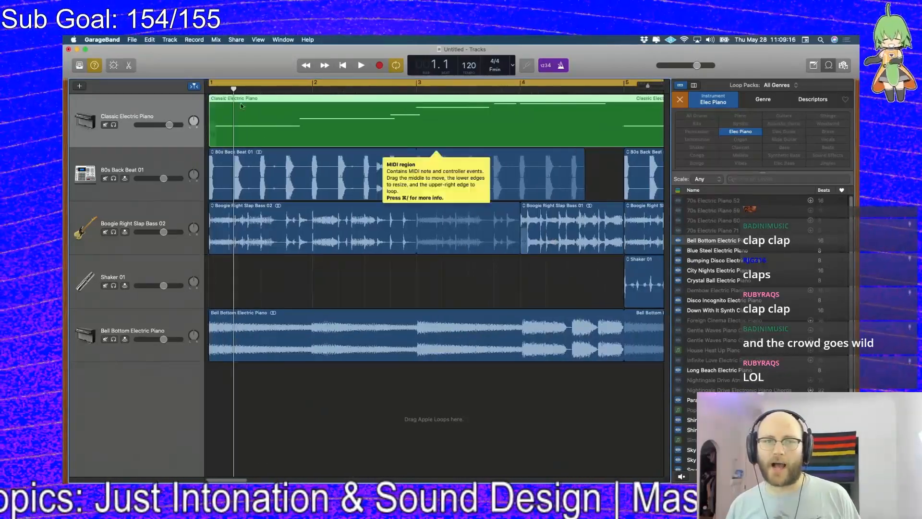
{"action": "left_click_drag", "start_coordinate": [315, 272], "coordinate": [298, 273]}
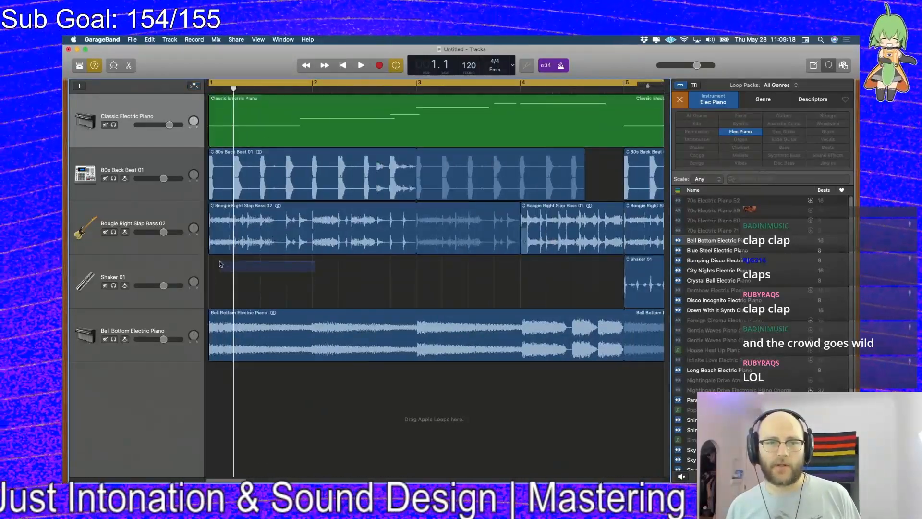
{"action": "left_click_drag", "start_coordinate": [210, 260], "coordinate": [208, 260]}
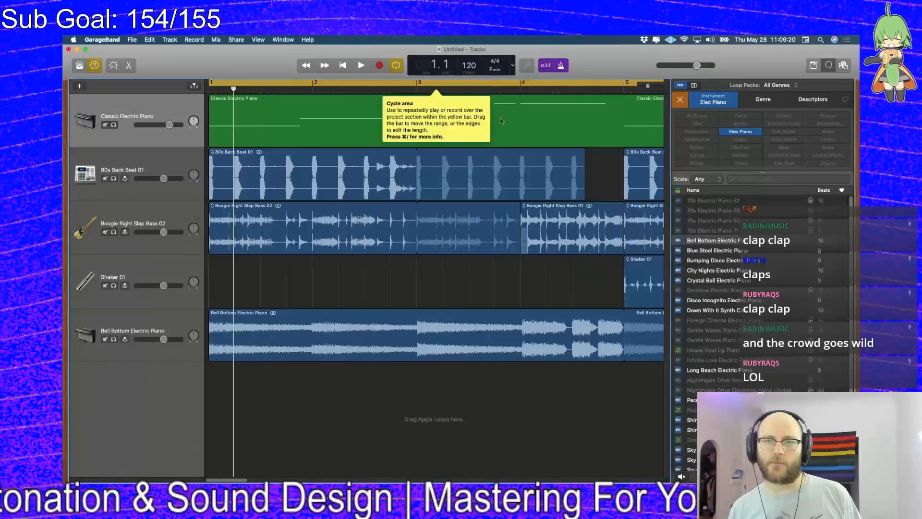
{"action": "left_click_drag", "start_coordinate": [338, 85], "coordinate": [313, 84]}
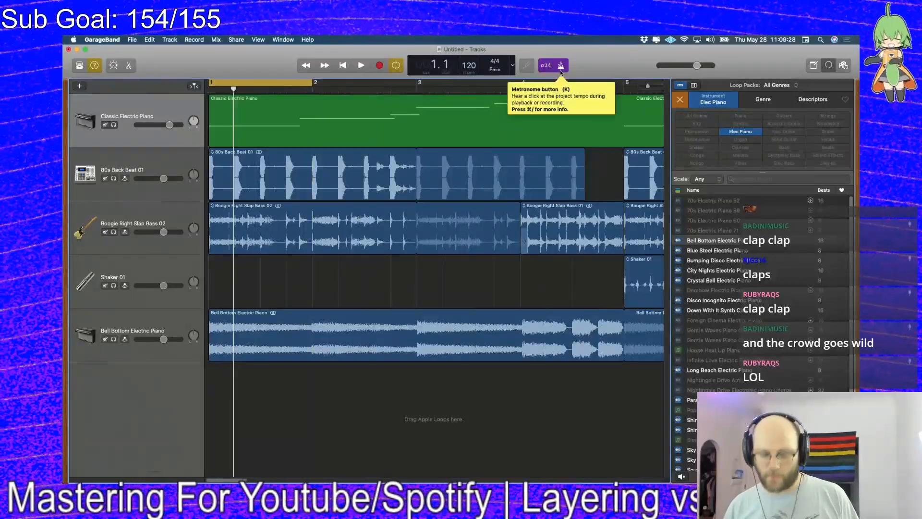
{"action": "key", "text": "space"}
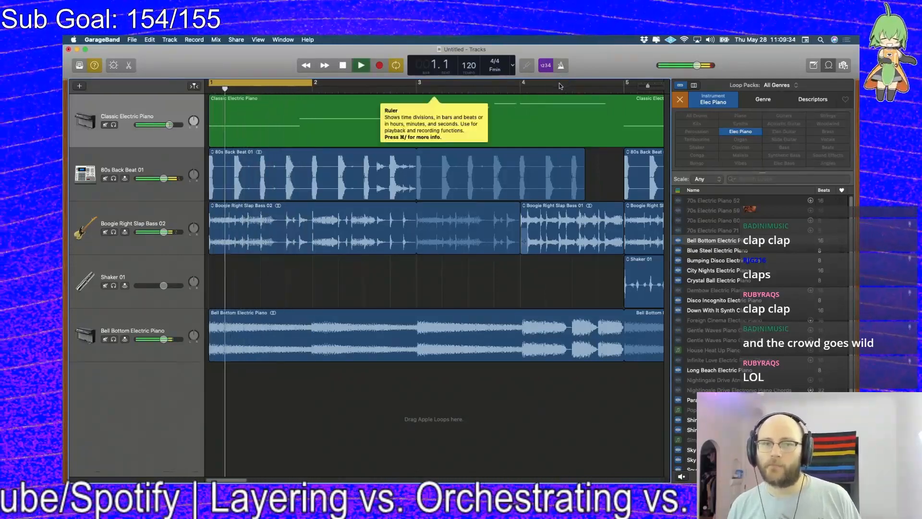
{"action": "key", "text": "space"}
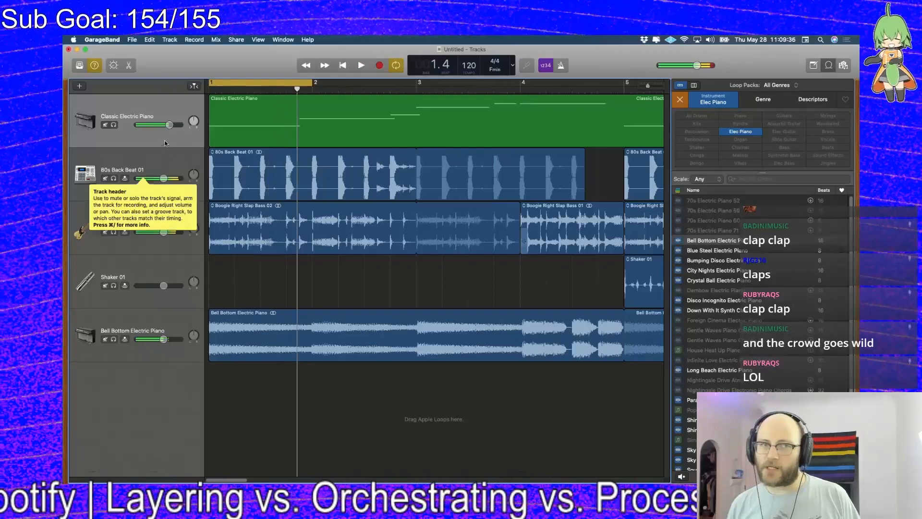
- Solo the Classic Electric Piano and 80s Back Beat 01 tracks one at a time, and listen to bar 1 of each
{"action": "left_click", "coordinate": [114, 125]}
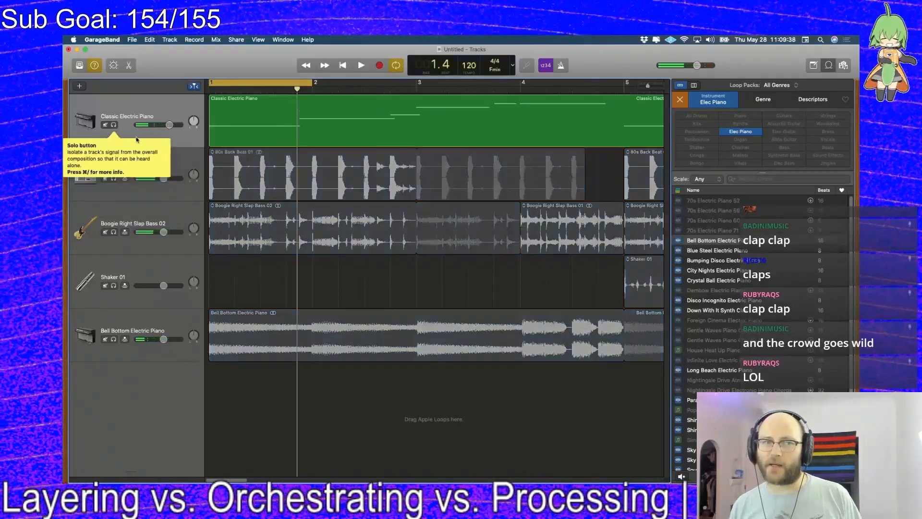
{"action": "key", "text": "space"}
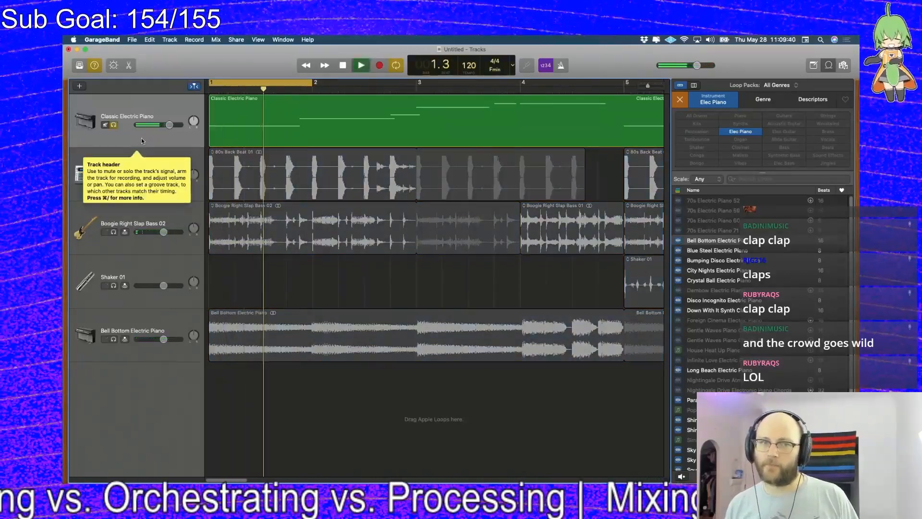
{"action": "key", "text": "space"}
{"action": "left_click", "coordinate": [142, 159]}
{"action": "key", "text": "space"}
{"action": "left_click", "coordinate": [114, 125]}
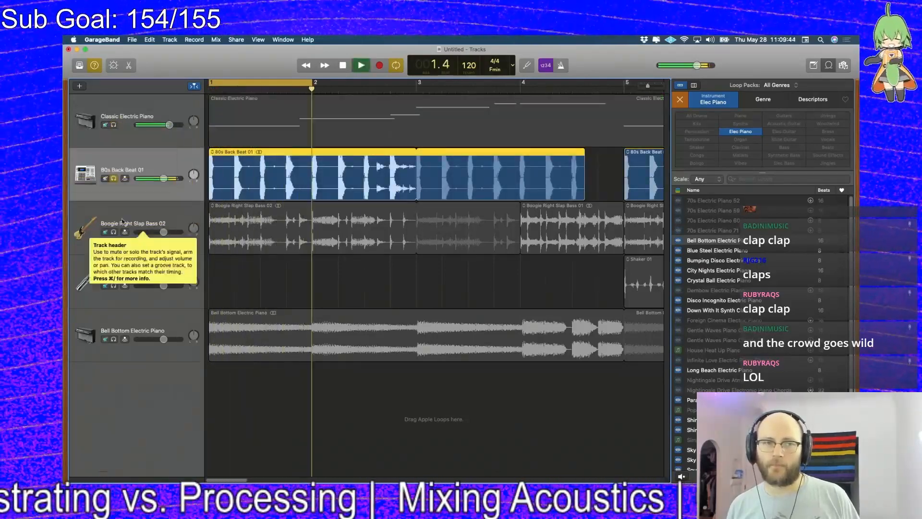
{"action": "left_click", "coordinate": [114, 179]}
- Solo the Boogie Right Slap Bass 02 and Bell Bottom Electric Piano tracks one at a time, and listen to bar 1 of each
{"action": "left_click", "coordinate": [113, 232]}
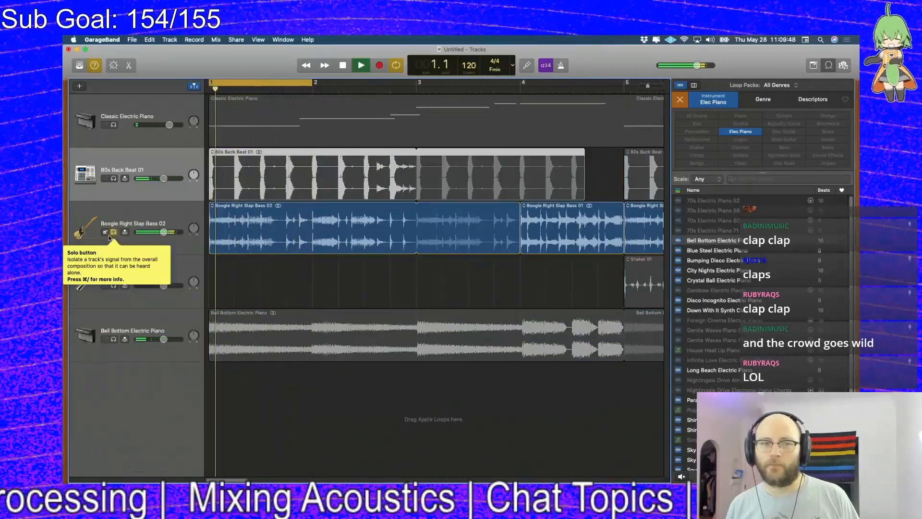
{"action": "key", "text": "space"}
{"action": "left_click", "coordinate": [113, 232]}
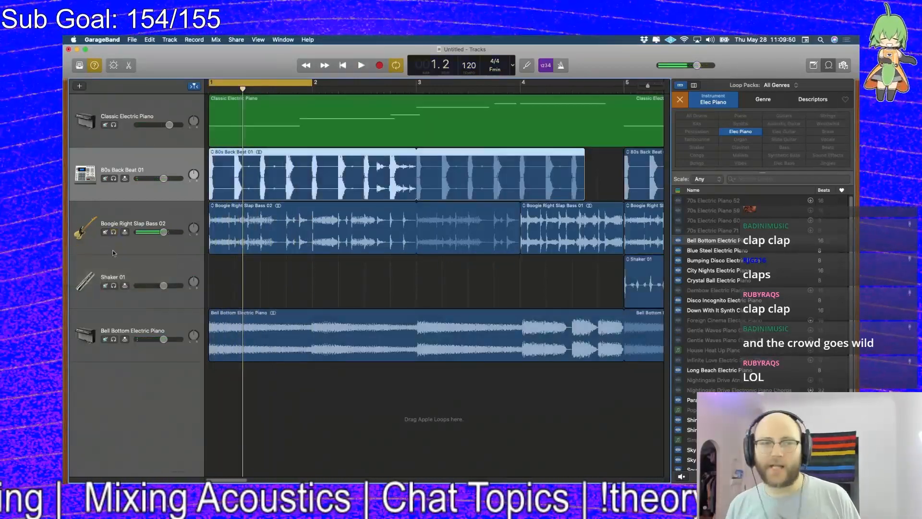
{"action": "left_click", "coordinate": [113, 339]}
{"action": "key", "text": "space"}
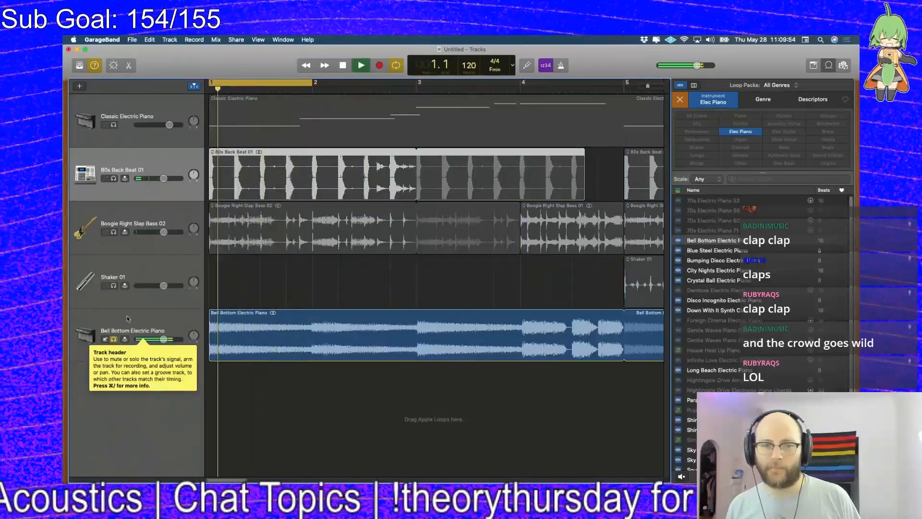
{"action": "key", "text": "space"}
{"action": "left_click", "coordinate": [113, 339]}
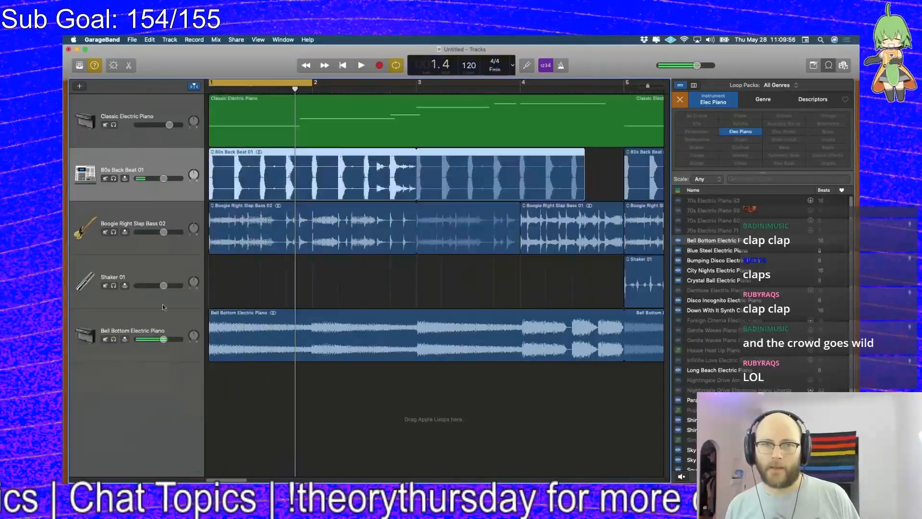
- Extend the cycle range to cover bars 1 and 2, and play it back with all tracks
{"action": "left_click_drag", "start_coordinate": [311, 85], "coordinate": [417, 85]}
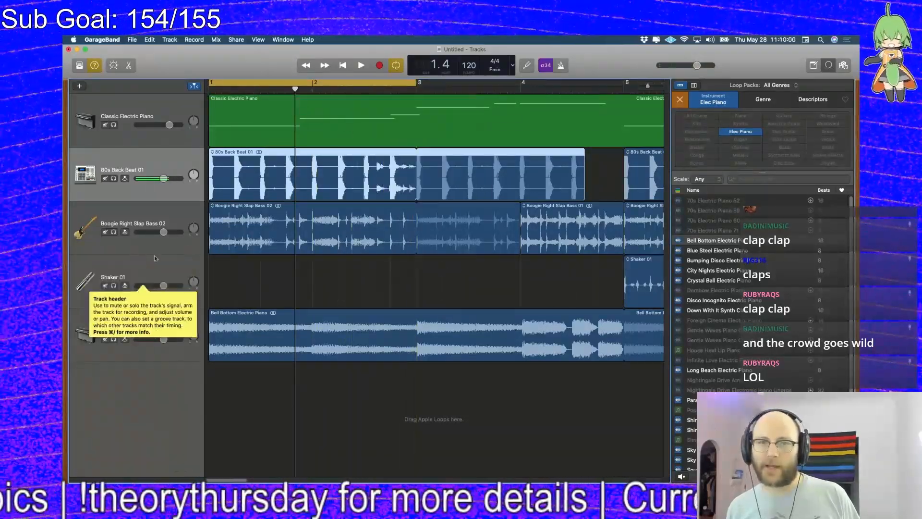
{"action": "key", "text": "space"}
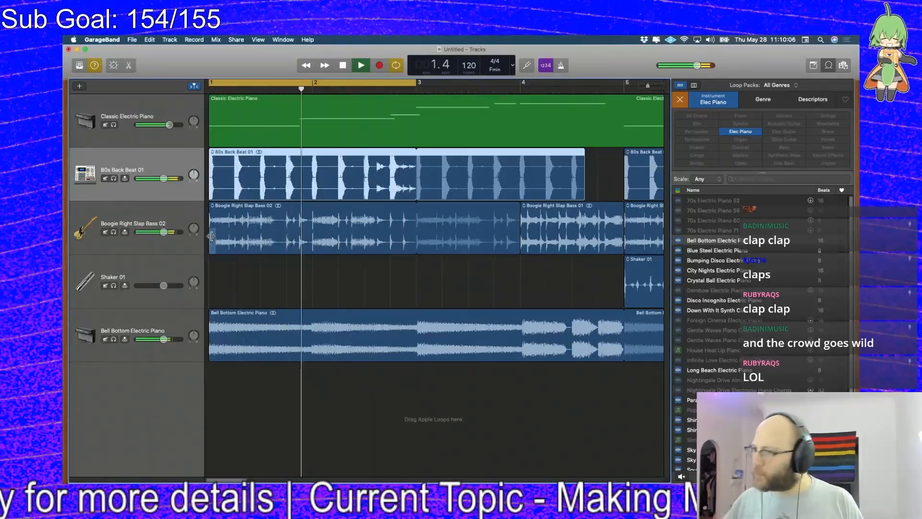
{"action": "key", "text": "space"}
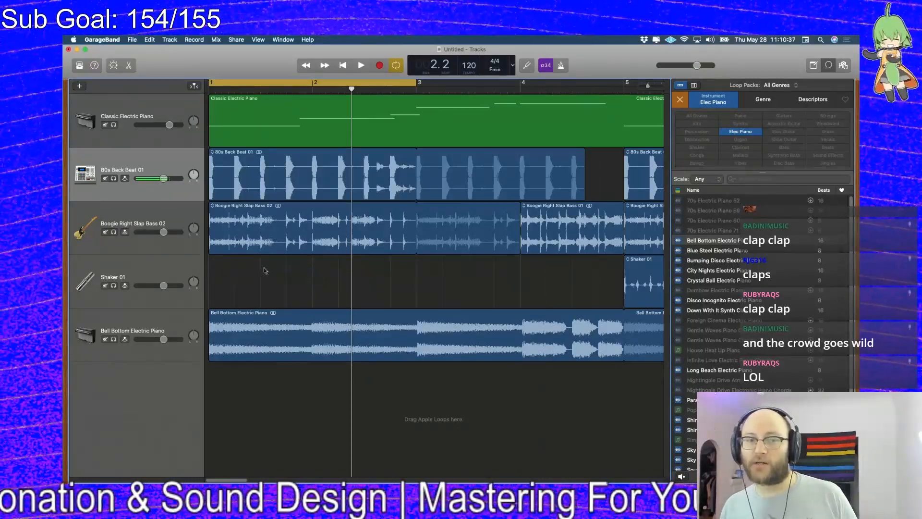
{"action": "left_click_drag", "start_coordinate": [327, 272], "coordinate": [419, 284]}
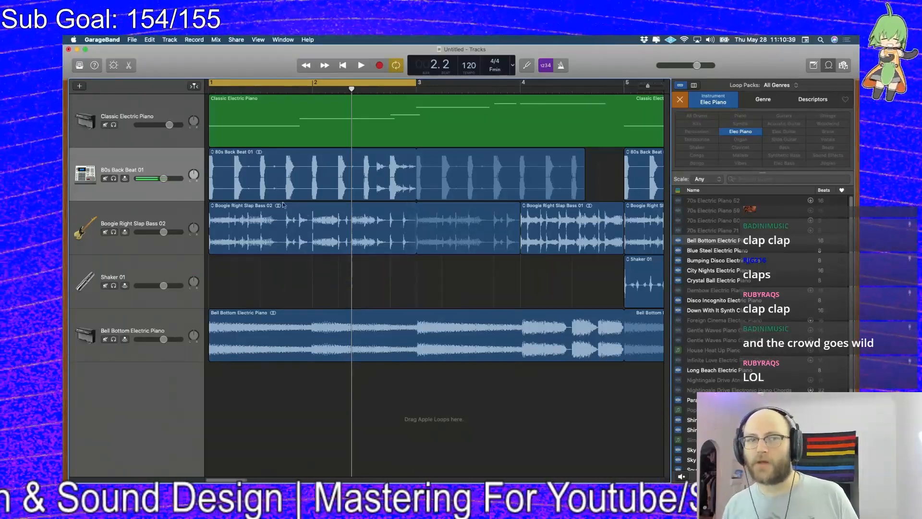
- Listen to the two-bar cycle with only Classic Electric Piano soloed, and switch the solo to 80s Back Beat 01 for playback
{"action": "left_click", "coordinate": [114, 124]}
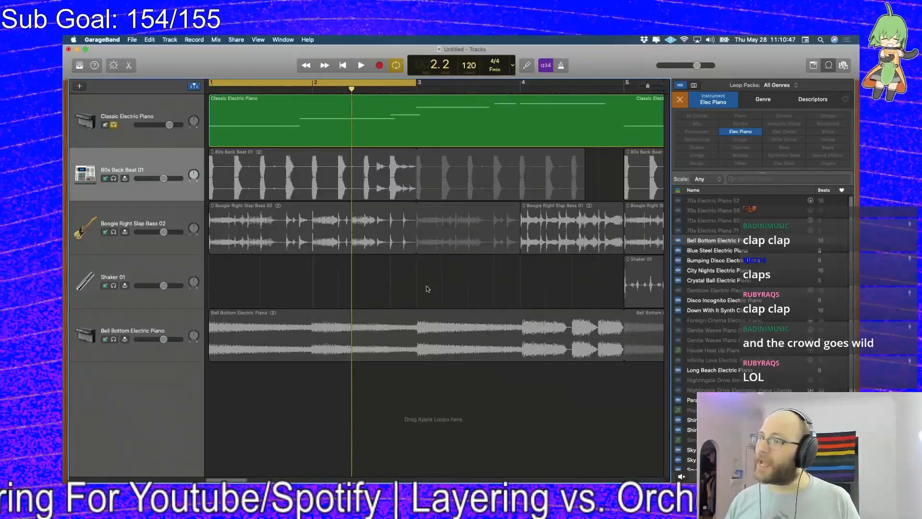
{"action": "key", "text": "space"}
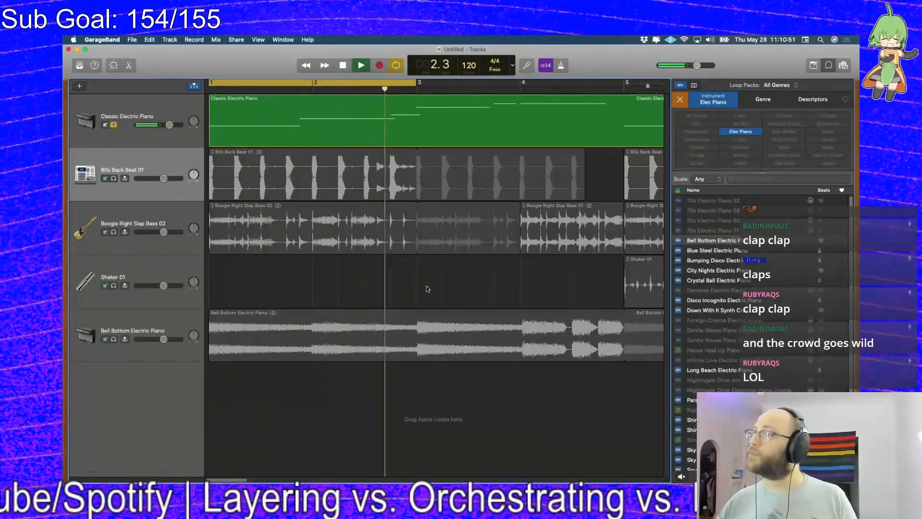
{"action": "key", "text": "space"}
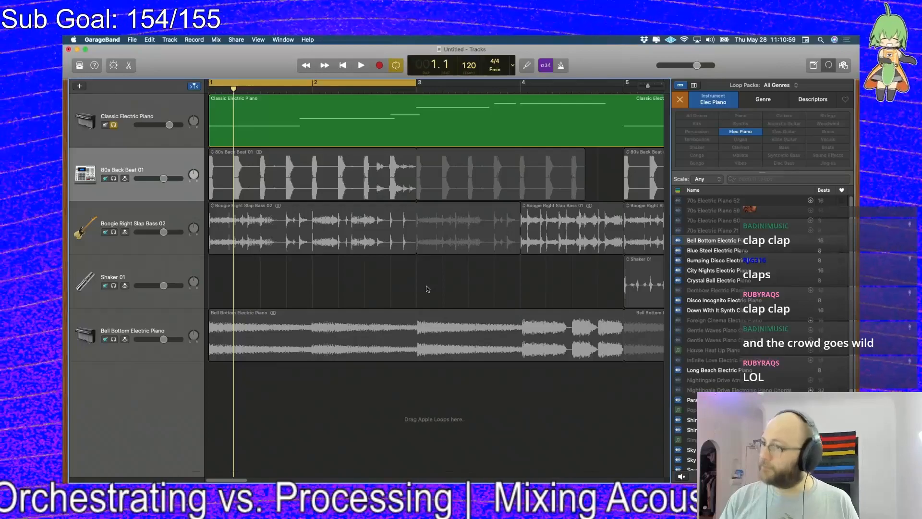
{"action": "left_click", "coordinate": [114, 178]}
{"action": "left_click", "coordinate": [114, 125]}
{"action": "key", "text": "space"}
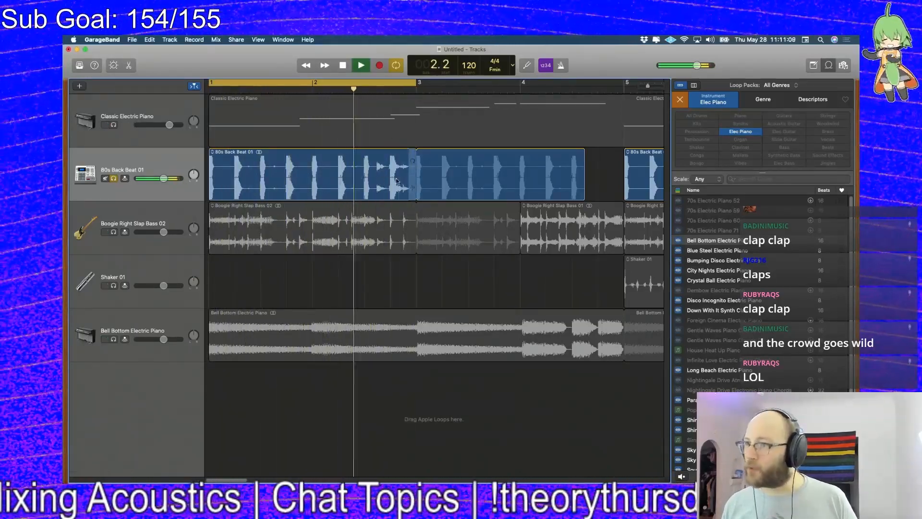
- Switch the solo from 80s Back Beat 01 to Boogie Right Slap Bass 02, and listen to the two-bar cycle
{"action": "key", "text": "space"}
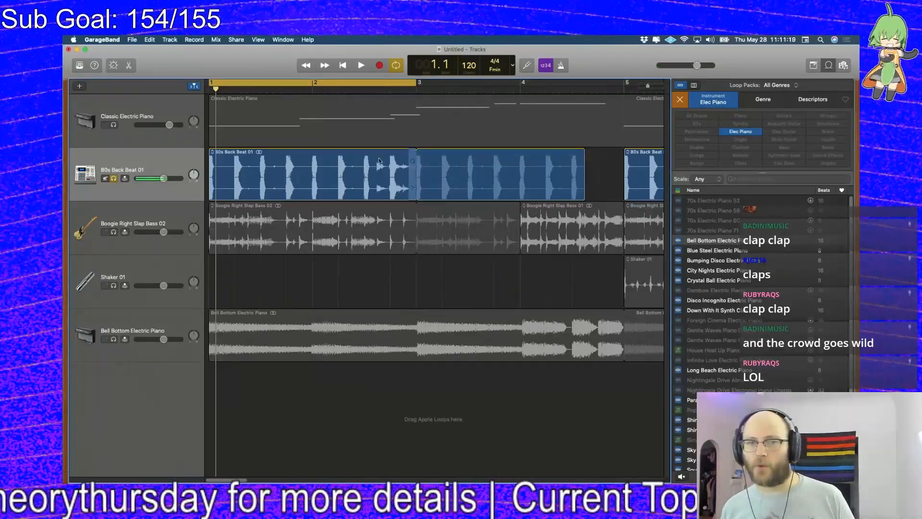
{"action": "left_click", "coordinate": [112, 232]}
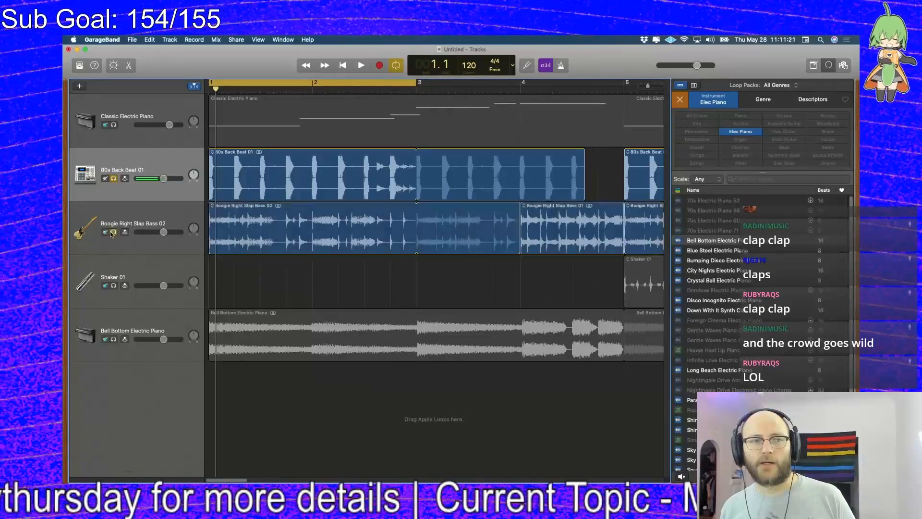
{"action": "left_click", "coordinate": [113, 179]}
{"action": "key", "text": "space"}
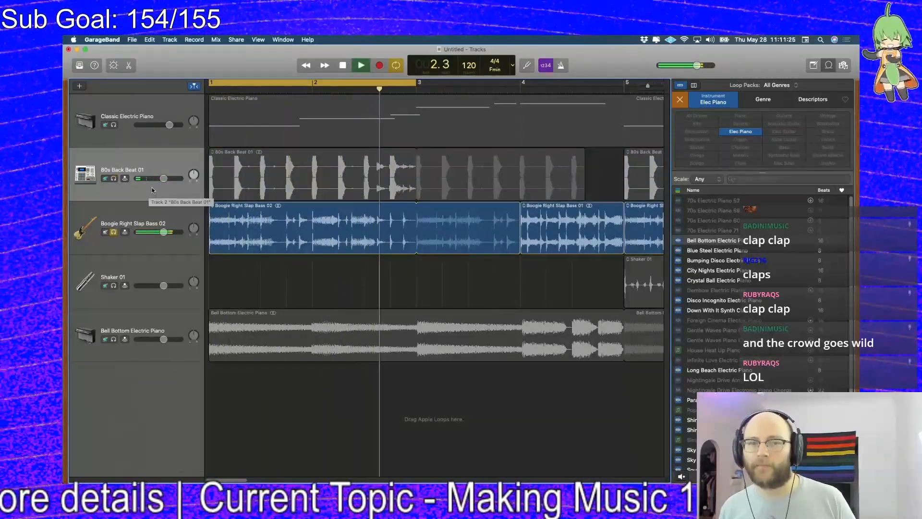
{"action": "key", "text": "space"}
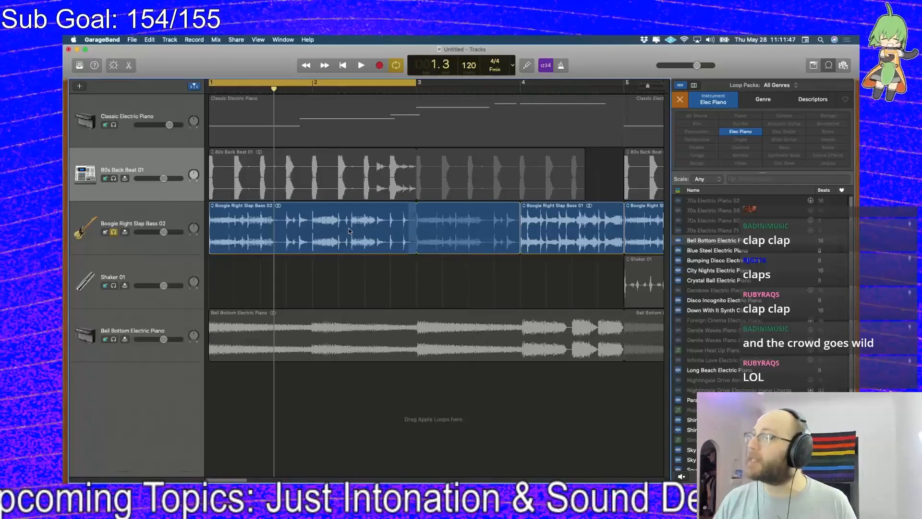
{"action": "key", "text": "space"}
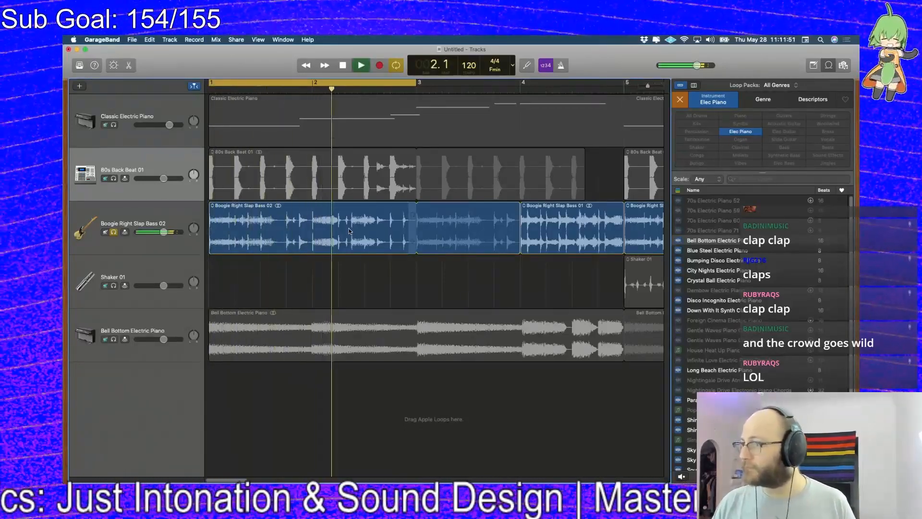
{"action": "key", "text": "Return"}
{"action": "key", "text": "space"}
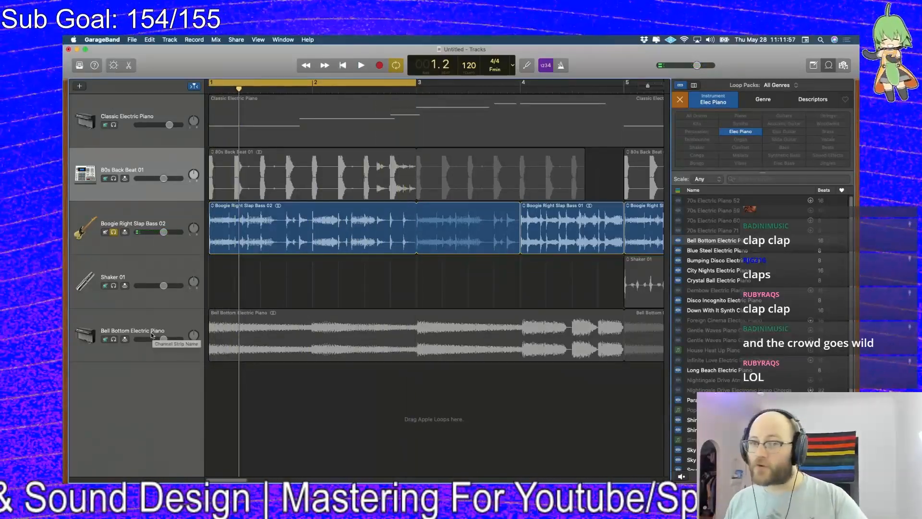
- Switch the solo to Bell Bottom Electric Piano and play back bars 1 and 2
{"action": "left_click", "coordinate": [113, 339]}
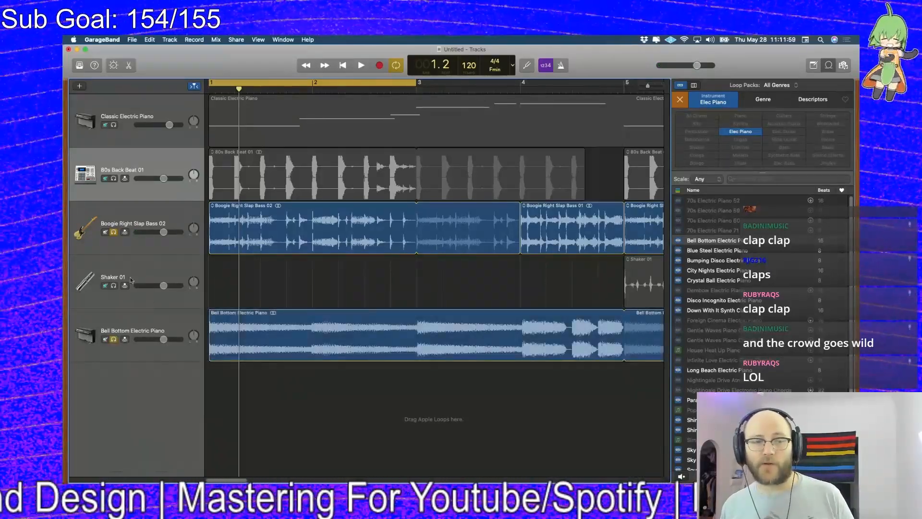
{"action": "left_click", "coordinate": [113, 231]}
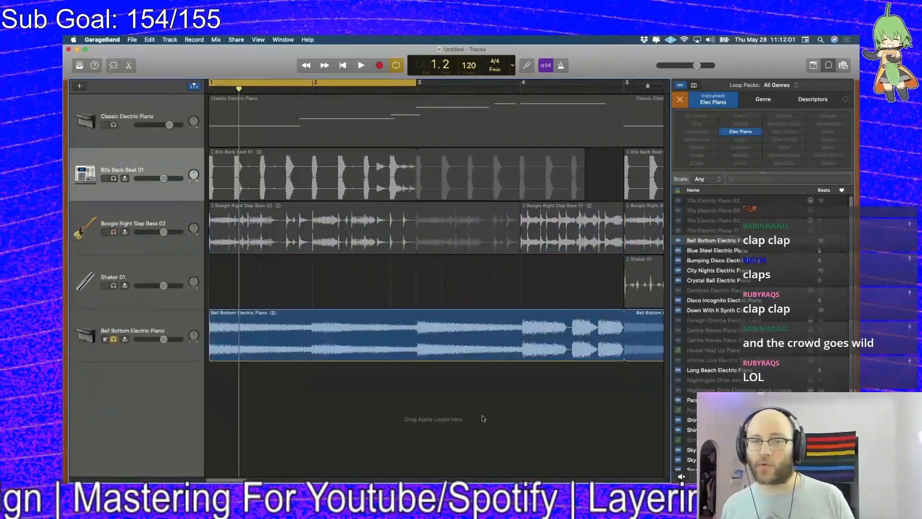
{"action": "key", "text": "space"}
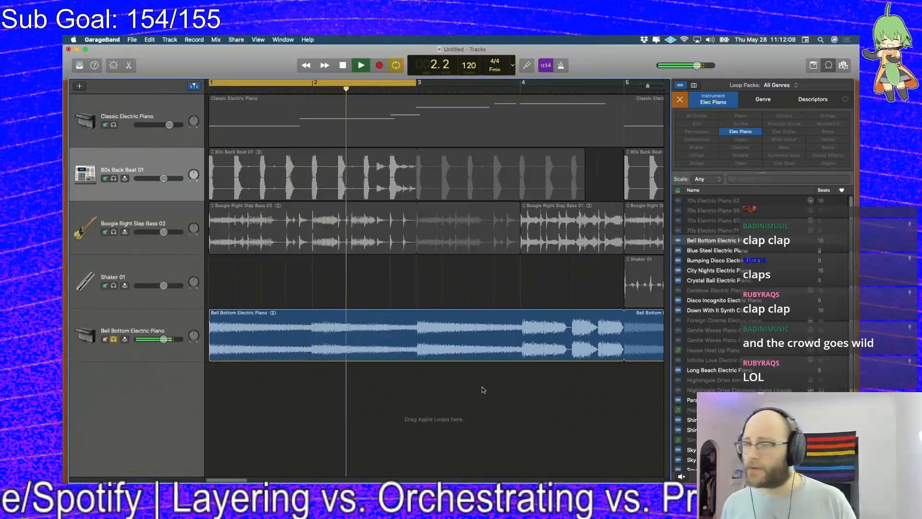
{"action": "key", "text": "space"}
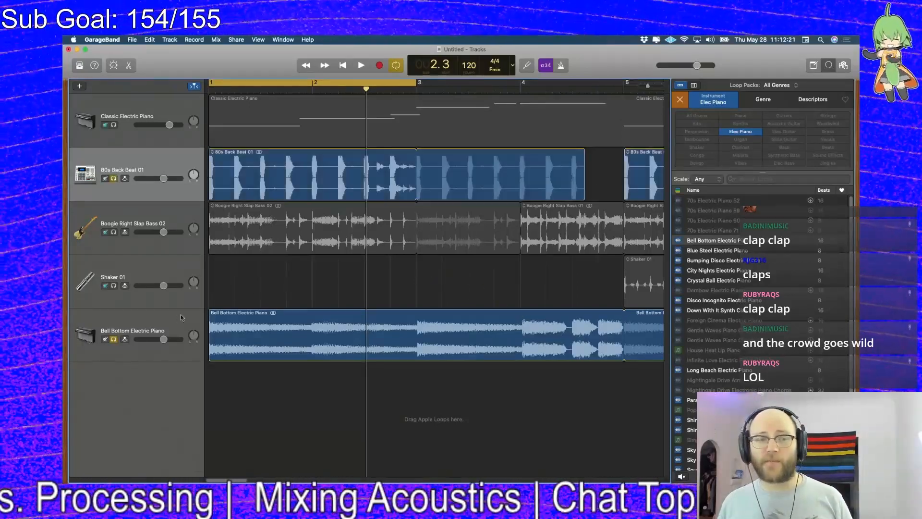
- Clear the track solos and extend the cycle range to cover bars 1 to 4
{"action": "left_click", "coordinate": [114, 339]}
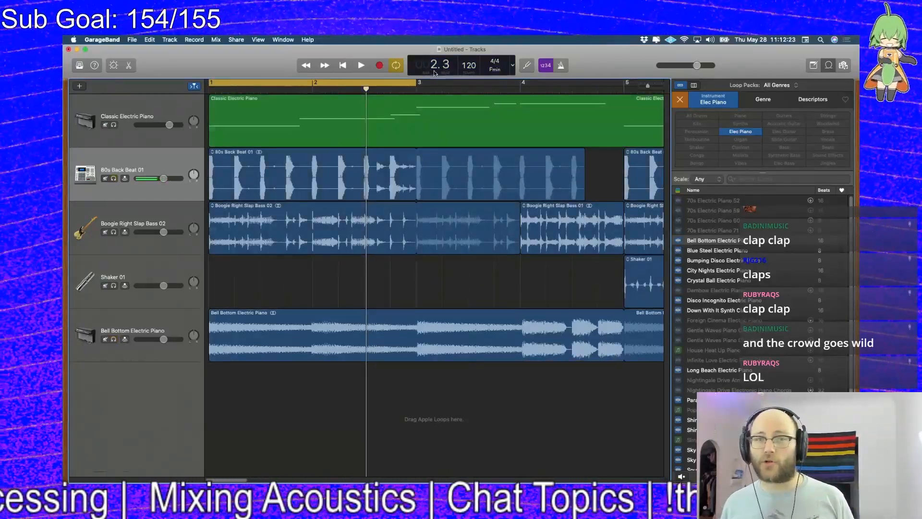
{"action": "left_click_drag", "start_coordinate": [412, 369], "coordinate": [285, 133]}
{"action": "left_click_drag", "start_coordinate": [416, 82], "coordinate": [627, 82]}
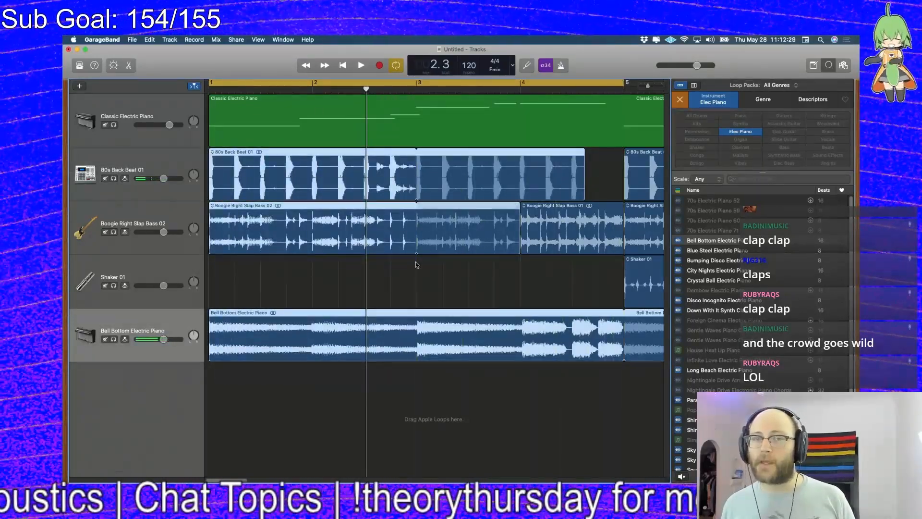
- Select the drum, slap bass and electric piano regions in turn to compare how they repeat and vary across bars 1 to 4
{"action": "left_click", "coordinate": [423, 251]}
{"action": "left_click", "coordinate": [275, 171]}
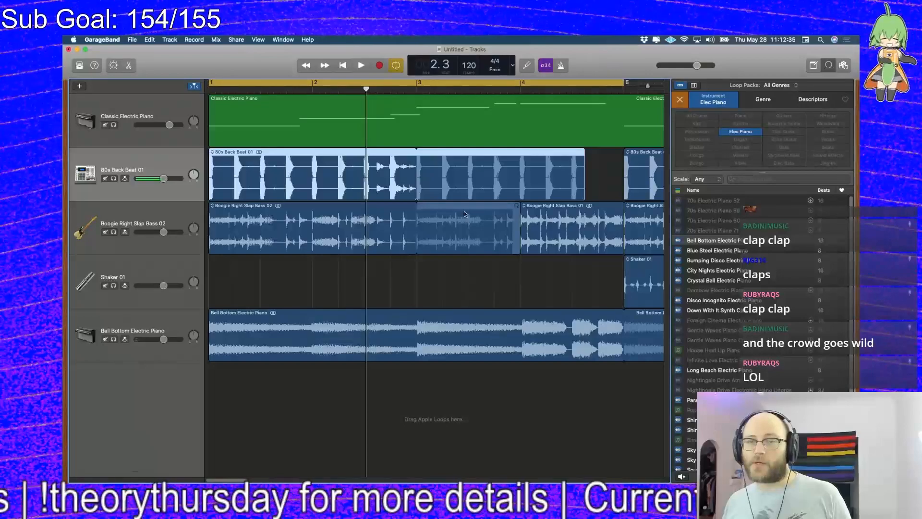
{"action": "left_click", "coordinate": [544, 214]}
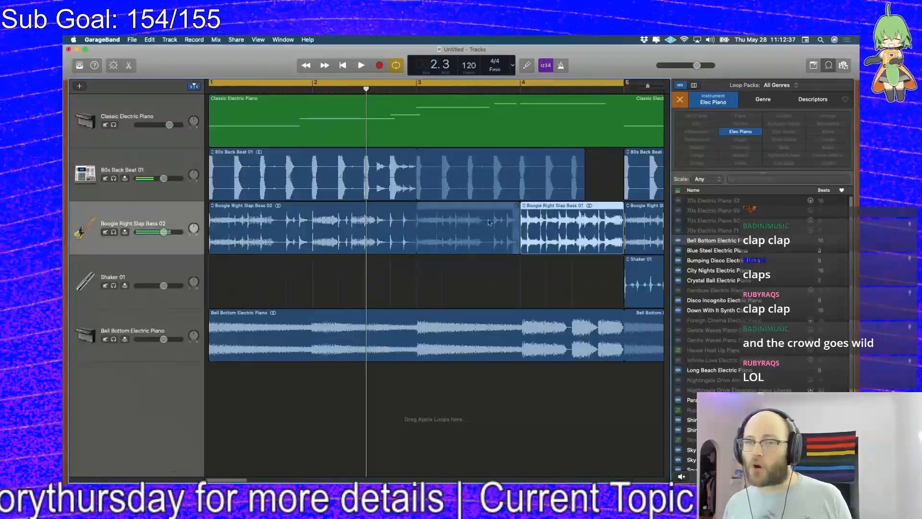
{"action": "left_click", "coordinate": [497, 213]}
{"action": "left_click", "coordinate": [549, 209]}
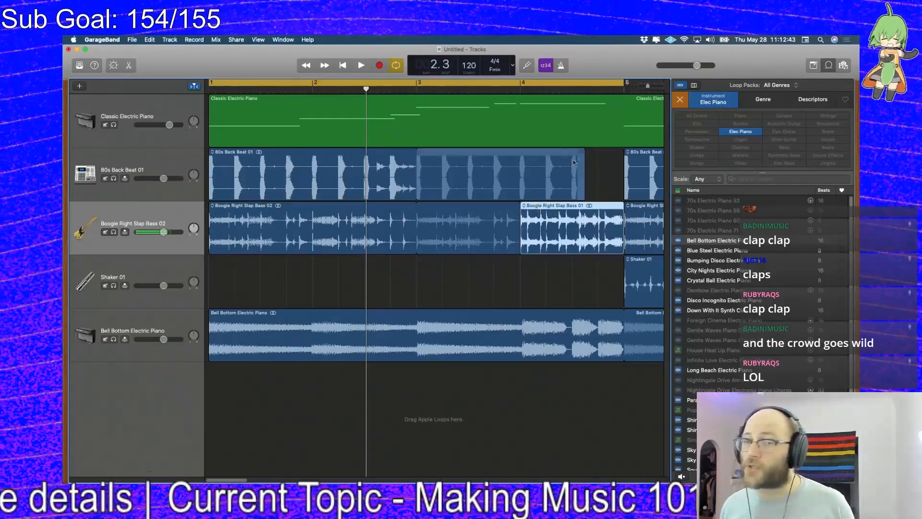
{"action": "left_click", "coordinate": [513, 129]}
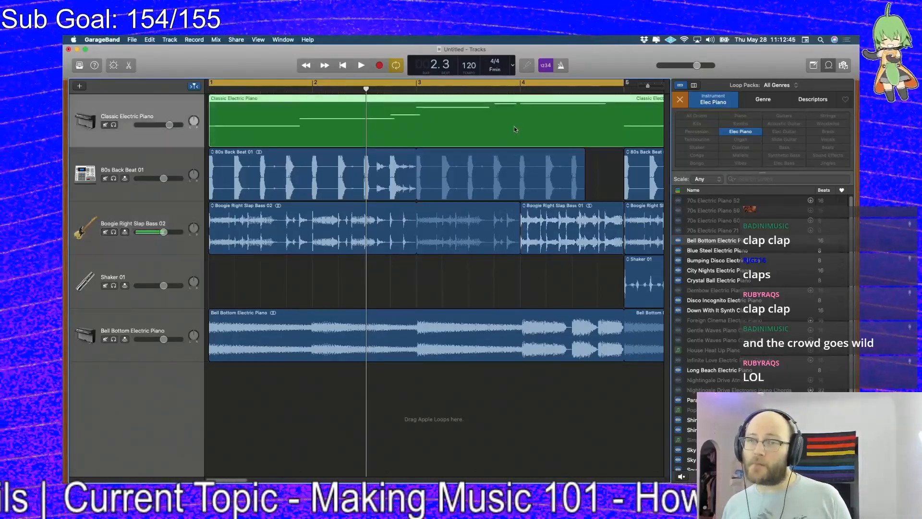
{"action": "left_click", "coordinate": [507, 345]}
- Solo Bell Bottom Electric Piano and listen to it from the start through the four-bar cycle
{"action": "left_click_drag", "start_coordinate": [214, 284], "coordinate": [390, 332]}
{"action": "key", "text": "s"}
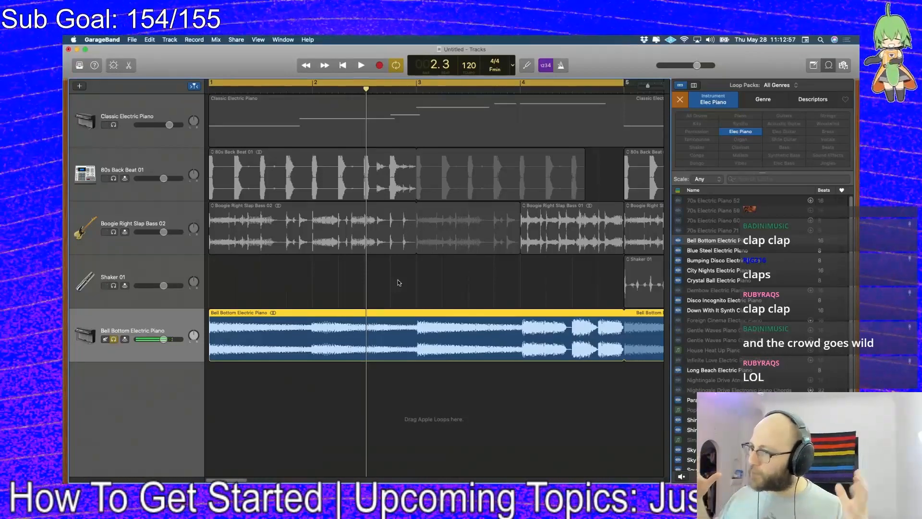
{"action": "left_click", "coordinate": [307, 278]}
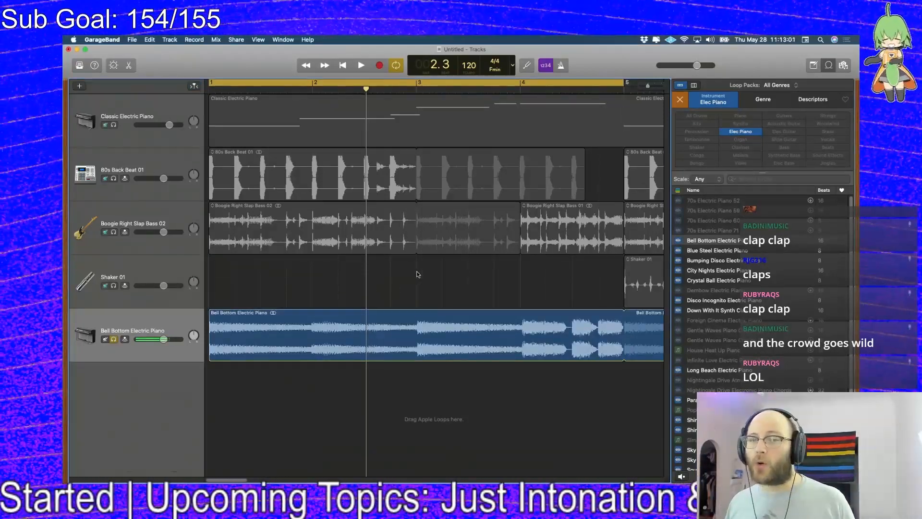
{"action": "left_click_drag", "start_coordinate": [417, 273], "coordinate": [301, 278]}
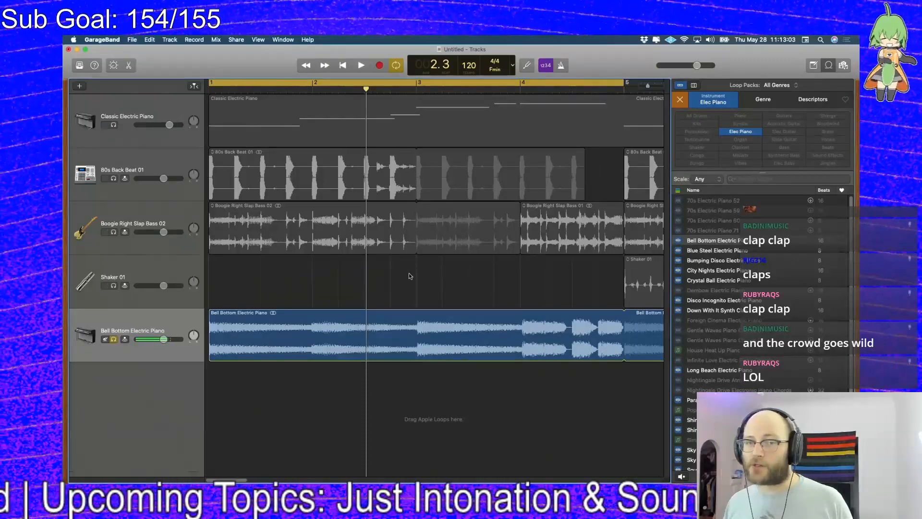
{"action": "left_click_drag", "start_coordinate": [419, 273], "coordinate": [201, 284]}
{"action": "left_click_drag", "start_coordinate": [417, 271], "coordinate": [620, 282]}
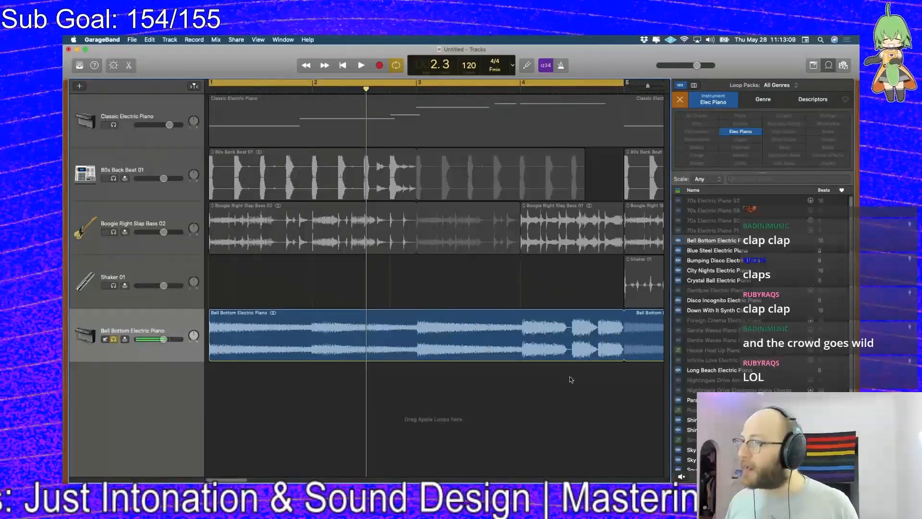
{"action": "key", "text": "Return"}
{"action": "key", "text": "space"}
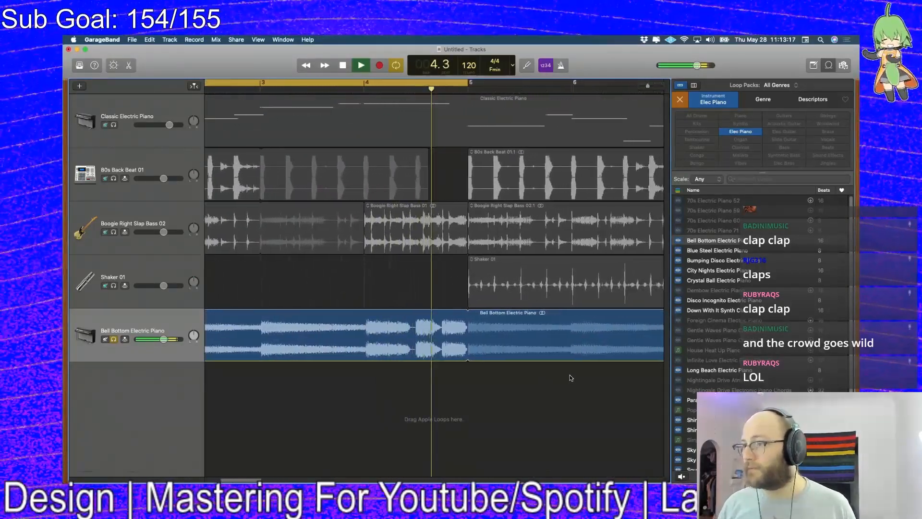
{"action": "key", "text": "space"}
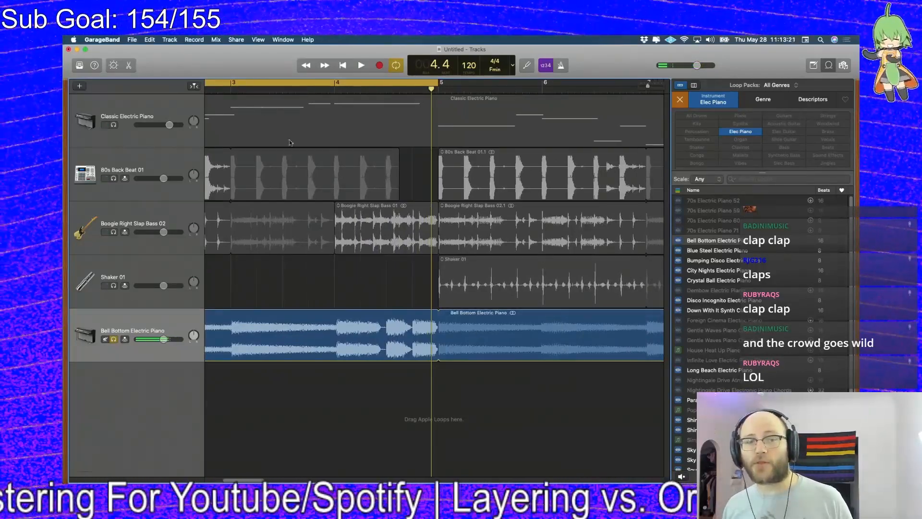
- Show the whole eight-bar arrangement and compare its first four bars with its last four
{"action": "left_click_drag", "start_coordinate": [256, 480], "coordinate": [235, 480]}
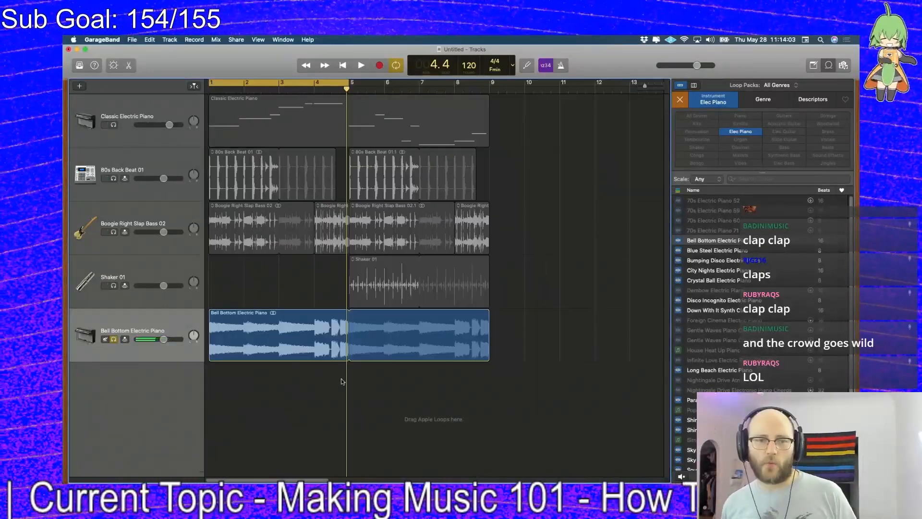
{"action": "left_click_drag", "start_coordinate": [340, 378], "coordinate": [212, 178]}
{"action": "left_click", "coordinate": [379, 391]}
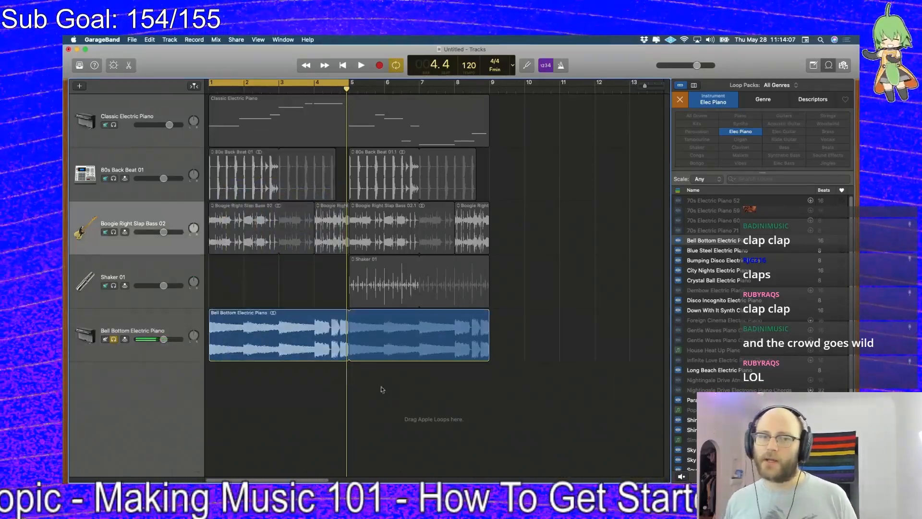
{"action": "left_click_drag", "start_coordinate": [352, 377], "coordinate": [489, 185]}
{"action": "left_click", "coordinate": [528, 171]}
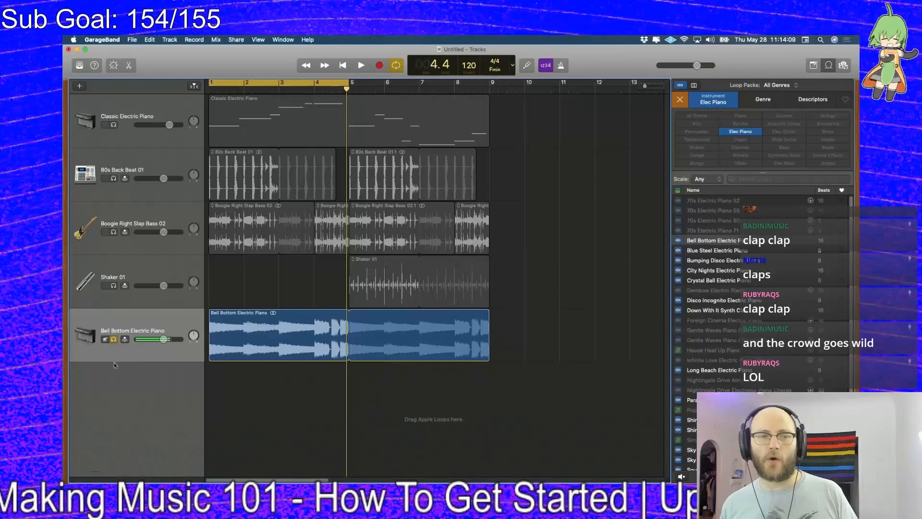
- Clear the Bell Bottom Electric Piano solo and move the Shaker 01 track directly above Boogie Right Slap Bass 02
{"action": "left_click", "coordinate": [114, 339]}
{"action": "left_click_drag", "start_coordinate": [502, 168], "coordinate": [230, 162]}
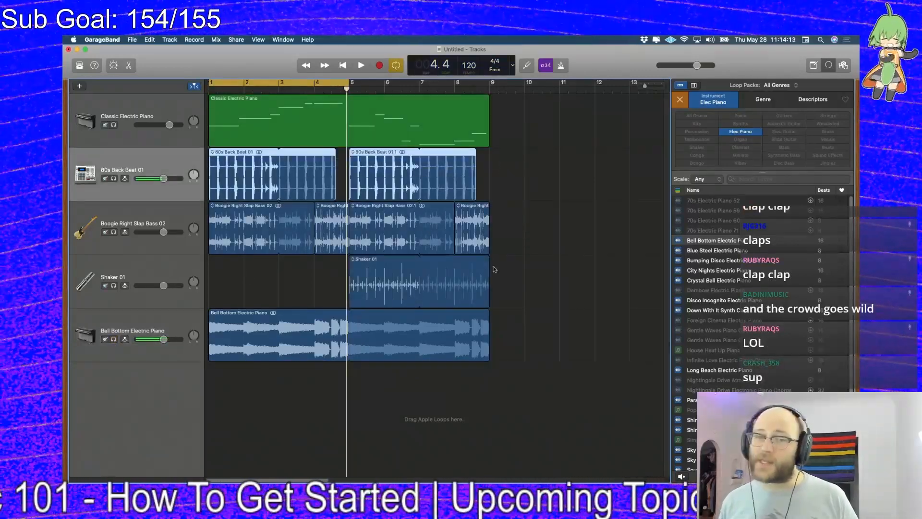
{"action": "left_click_drag", "start_coordinate": [172, 274], "coordinate": [181, 217]}
{"action": "left_click_drag", "start_coordinate": [528, 232], "coordinate": [208, 211]}
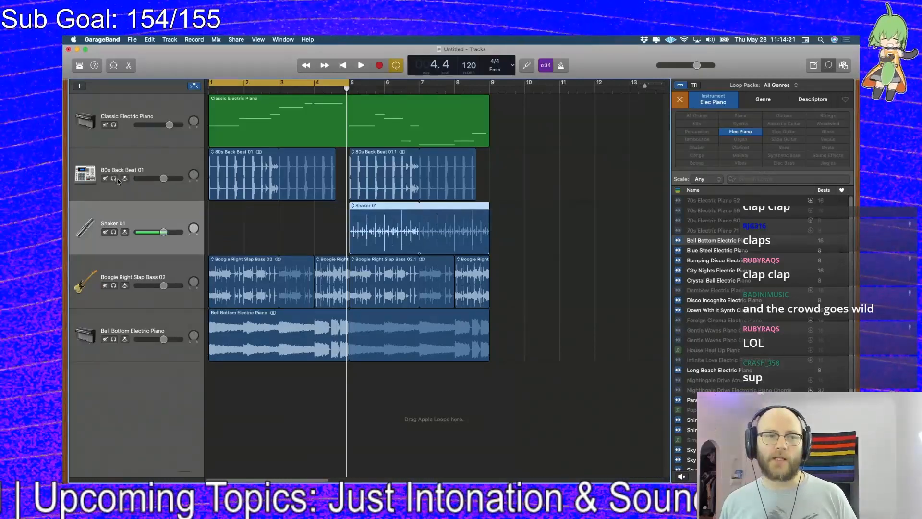
- Solo the 80s Back Beat 01 and Shaker 01 tracks, and extend the cycle range to cover bars 1 to 8
{"action": "left_click", "coordinate": [114, 178]}
{"action": "left_click", "coordinate": [113, 233]}
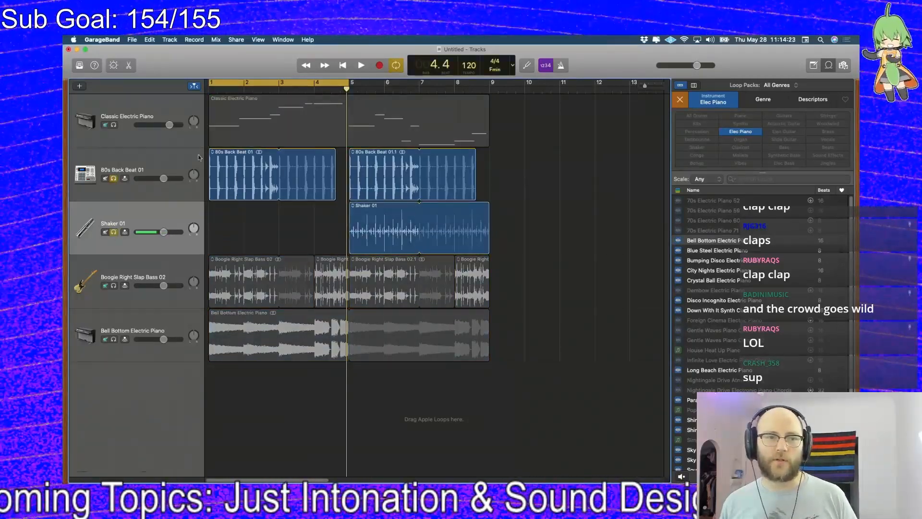
{"action": "left_click_drag", "start_coordinate": [347, 85], "coordinate": [489, 85]}
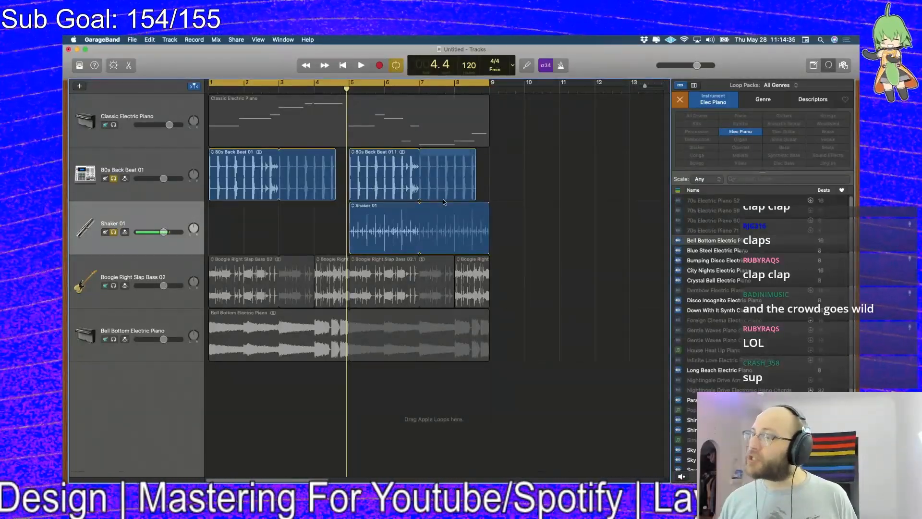
- Listen to the soloed drum and shaker parts from bar 1, and clear both solos
{"action": "key", "text": "Return"}
{"action": "key", "text": "space"}
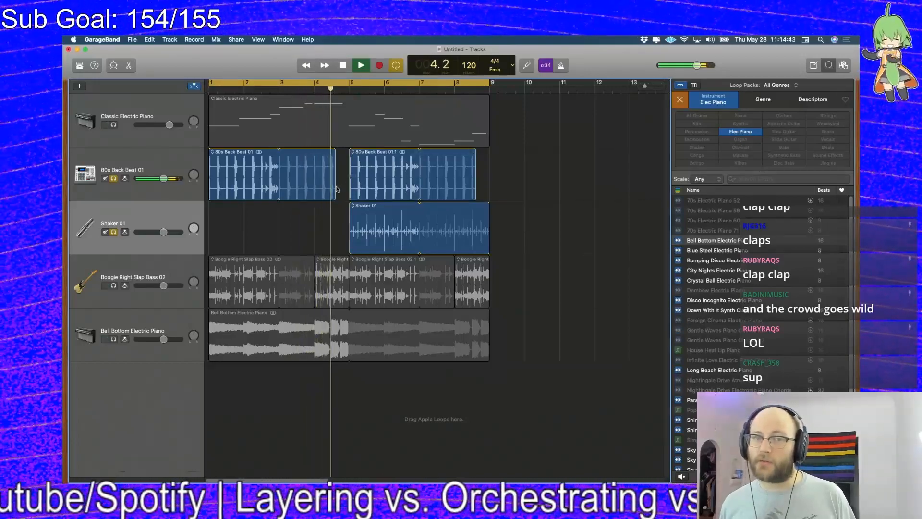
{"action": "key", "text": "space"}
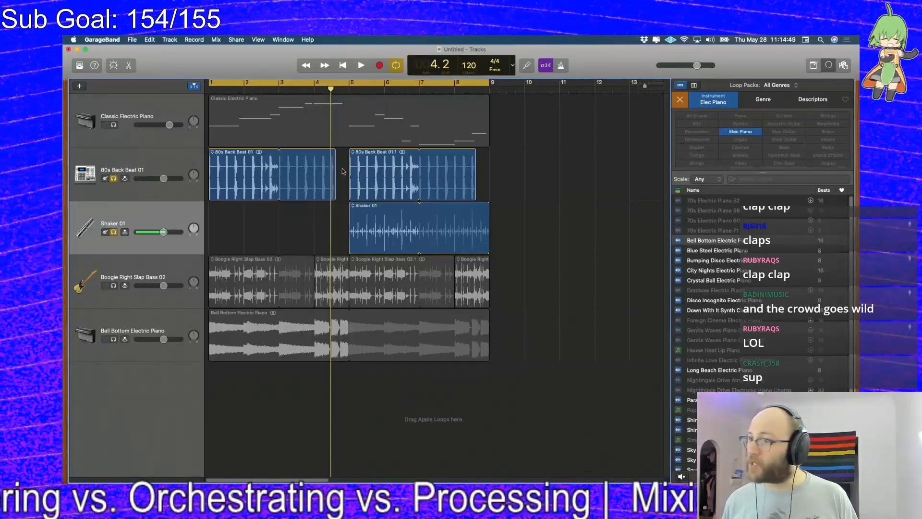
{"action": "key", "text": "Return"}
{"action": "key", "text": "space"}
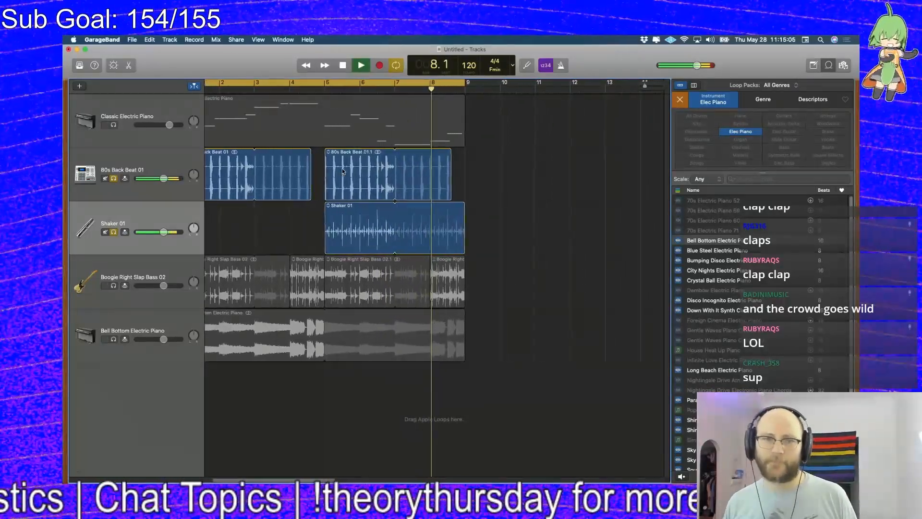
{"action": "key", "text": "space"}
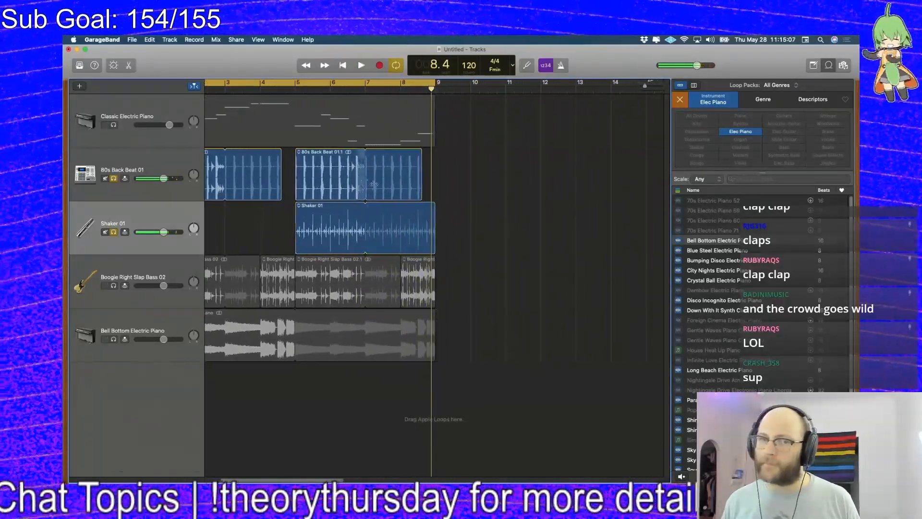
{"action": "left_click", "coordinate": [433, 195]}
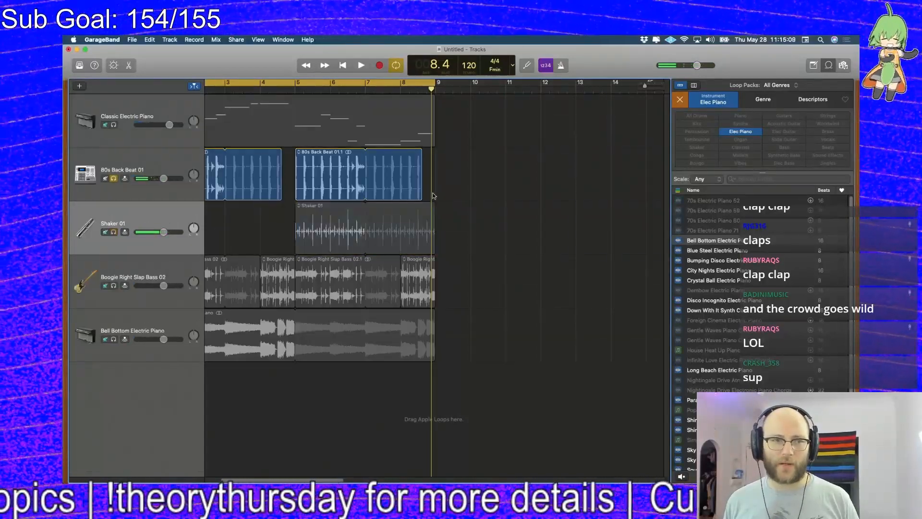
{"action": "key", "text": "super+a"}
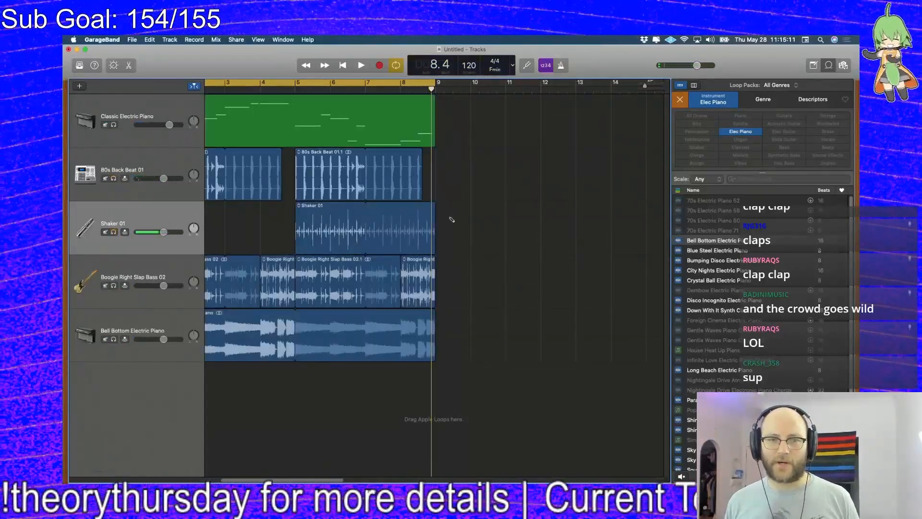
- Set the cycle range to bars 5 to 8 and trim the Shaker 01 region's end to just before bar 9 during playback
{"action": "left_click_drag", "start_coordinate": [292, 89], "coordinate": [450, 83]}
{"action": "left_click", "coordinate": [444, 89]}
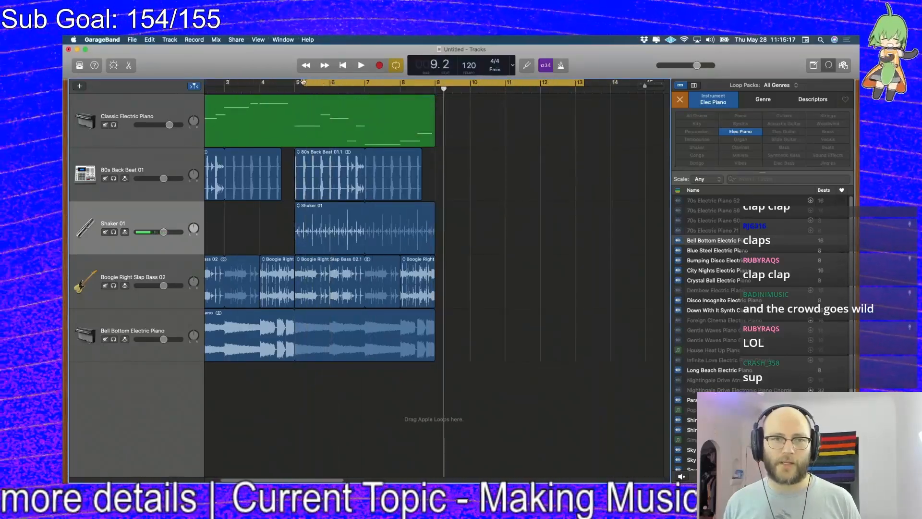
{"action": "left_click_drag", "start_coordinate": [296, 85], "coordinate": [432, 87]}
{"action": "key", "text": "space"}
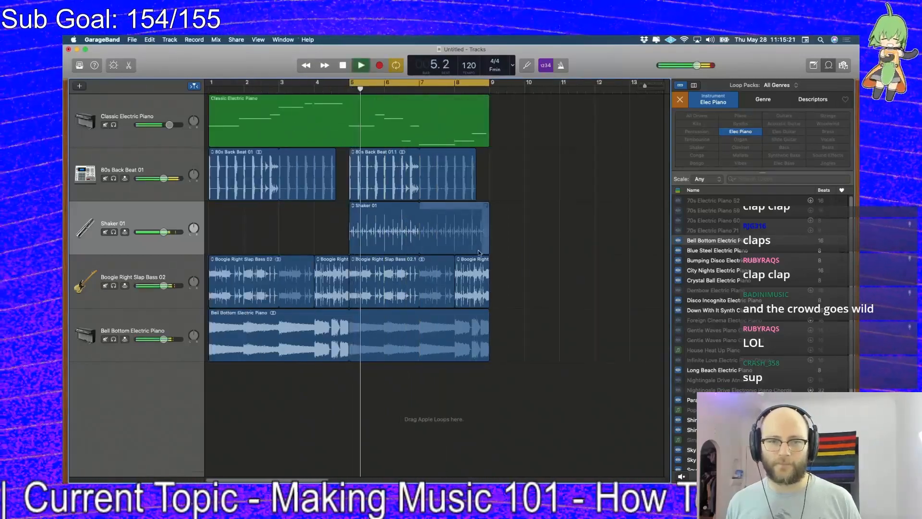
{"action": "left_click_drag", "start_coordinate": [487, 236], "coordinate": [484, 241]}
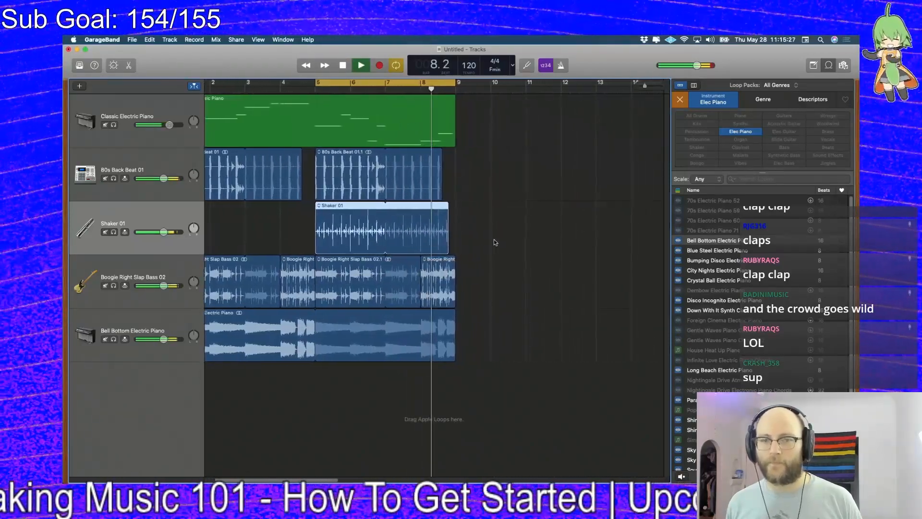
{"action": "key", "text": "space"}
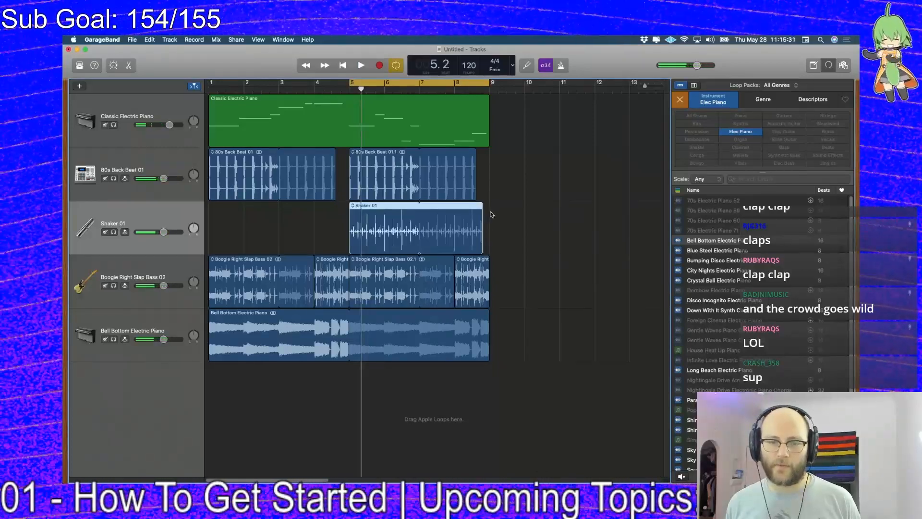
- Narrow the cycle range to bars 7 to 8, at the end of the Shaker 01 region
{"action": "scroll", "coordinate": [490, 215], "scroll_direction": "right", "scroll_amount": 1}
{"action": "scroll", "coordinate": [491, 215], "scroll_direction": "up", "scroll_amount": 5}
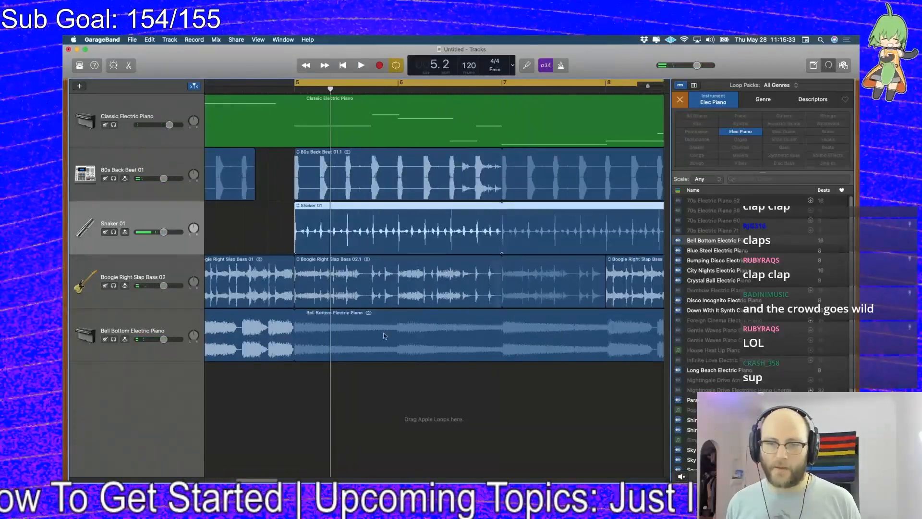
{"action": "scroll", "coordinate": [274, 469], "scroll_direction": "right", "scroll_amount": 5}
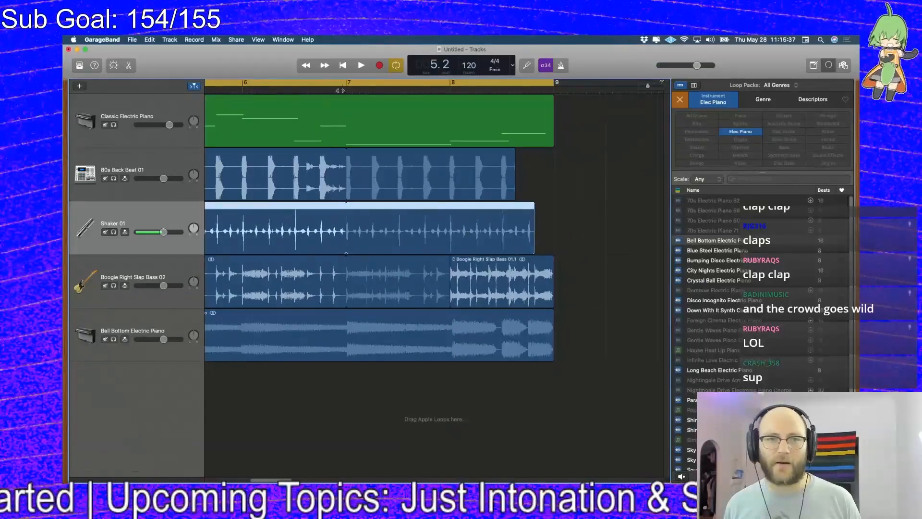
{"action": "left_click_drag", "start_coordinate": [345, 84], "coordinate": [532, 83]}
{"action": "left_click_drag", "start_coordinate": [285, 84], "coordinate": [553, 84]}
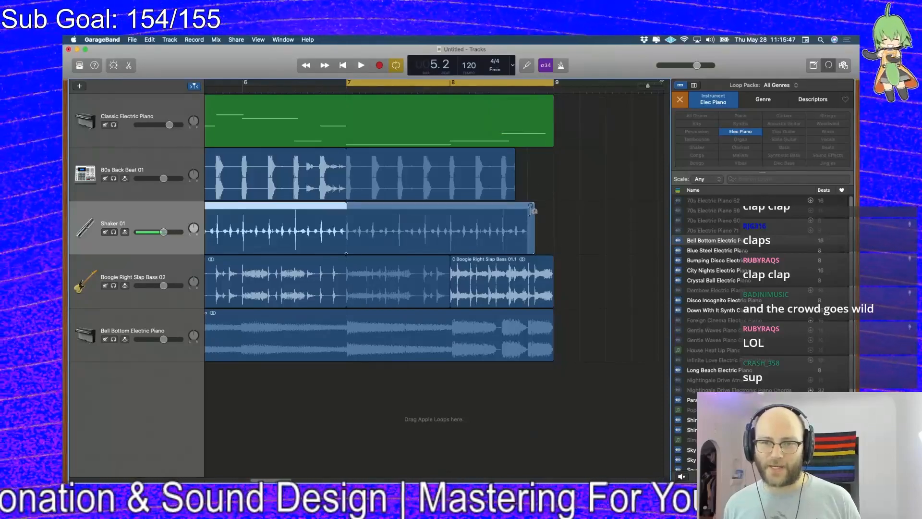
- Listen to the ending of bars 7 to 8 and trim the Shaker 01 region's end slightly shorter
{"action": "key", "text": "space"}
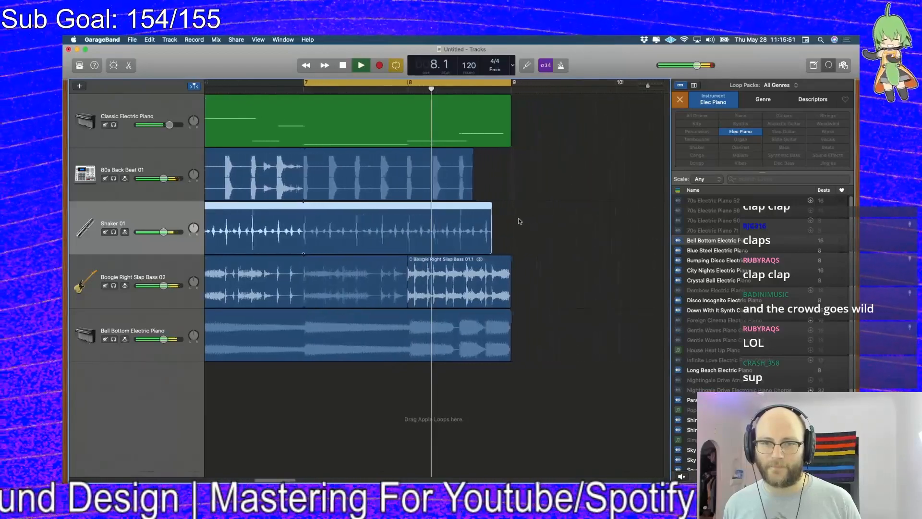
{"action": "key", "text": "space"}
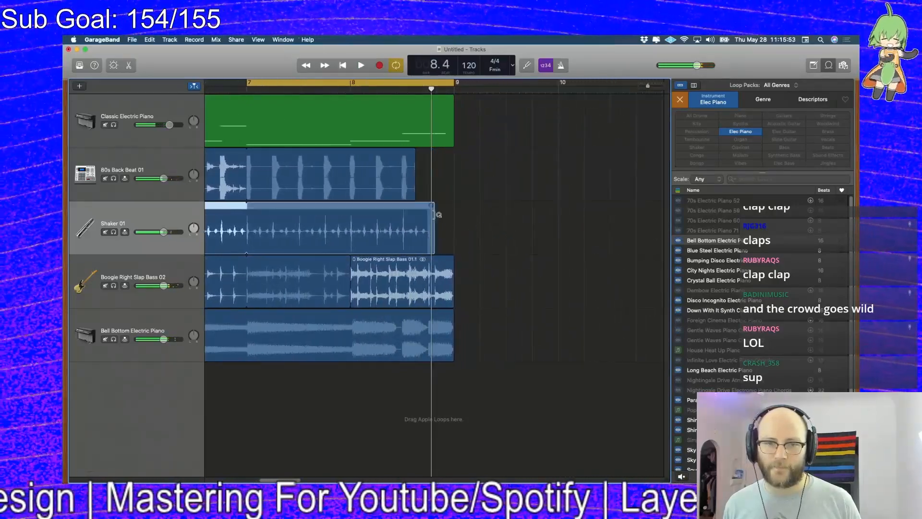
{"action": "left_click_drag", "start_coordinate": [432, 215], "coordinate": [431, 215]}
{"action": "key", "text": "space"}
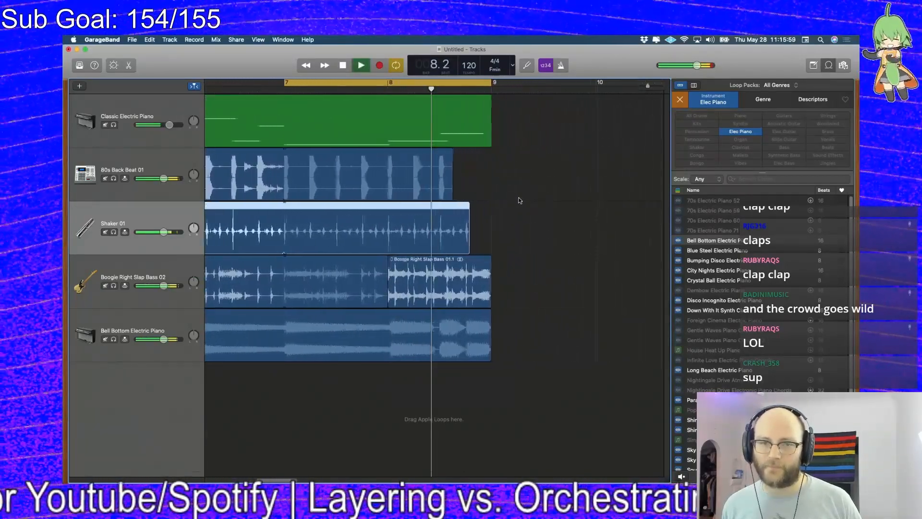
{"action": "key", "text": "space"}
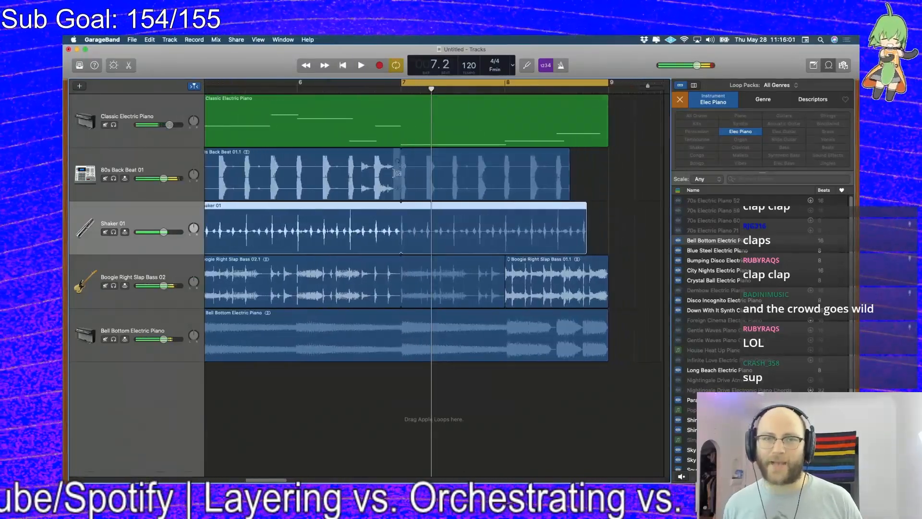
- Show the whole arrangement and extend the cycle range to cover bars 1 to 8
{"action": "scroll", "coordinate": [416, 213], "scroll_direction": "down", "scroll_amount": 5}
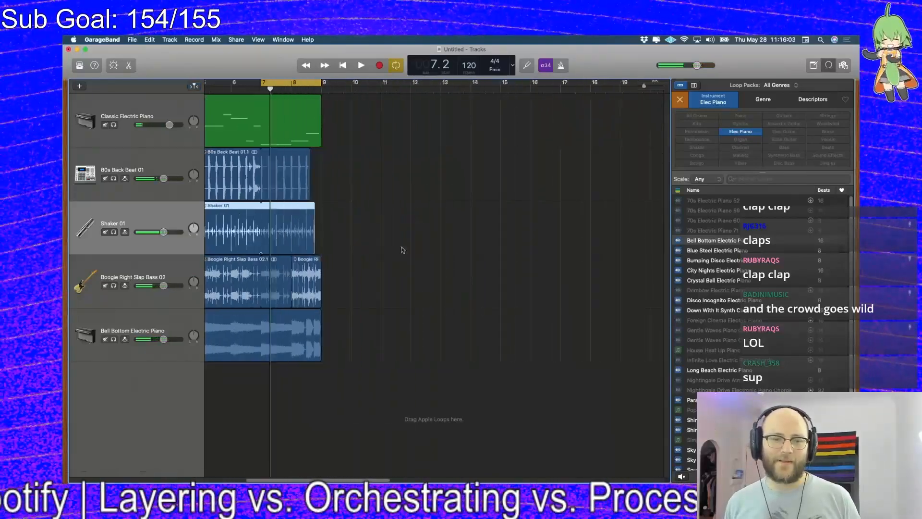
{"action": "left_click_drag", "start_coordinate": [298, 480], "coordinate": [239, 481]}
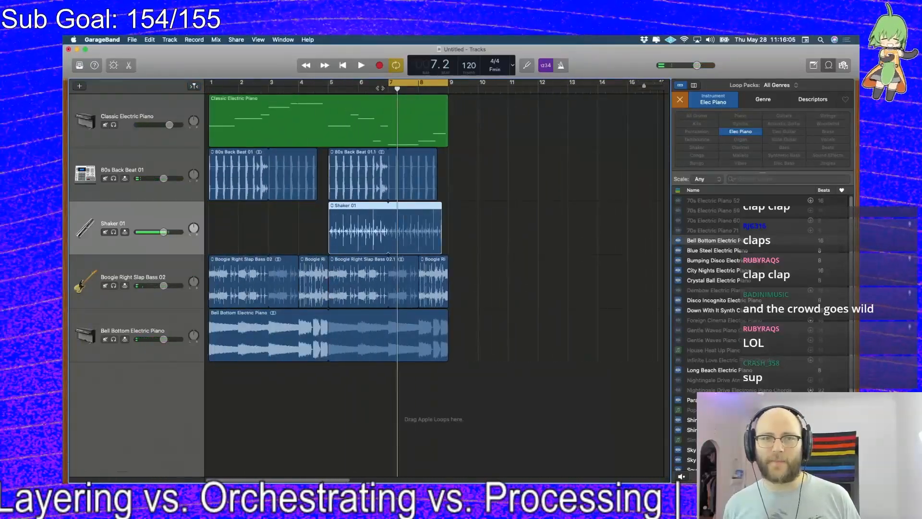
{"action": "left_click_drag", "start_coordinate": [388, 83], "coordinate": [210, 82]}
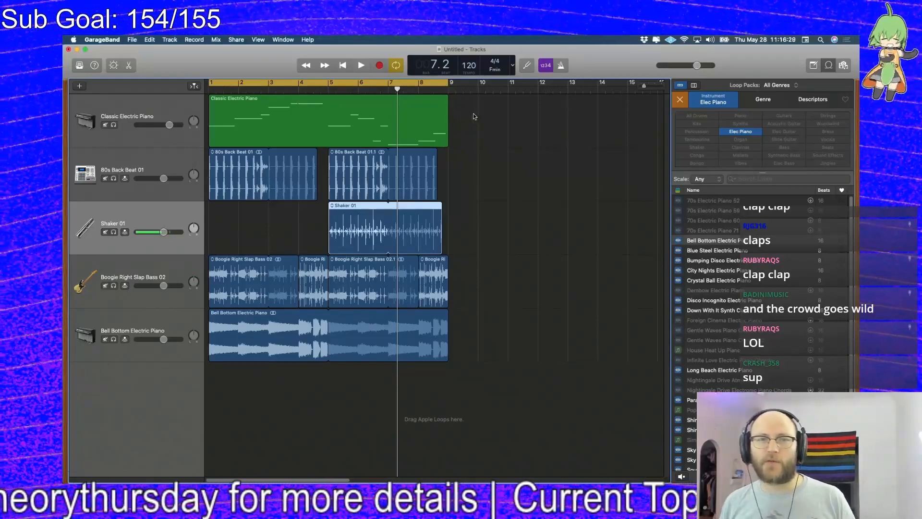
- Solo the Classic Electric Piano melody and listen to it from bar 1
{"action": "left_click", "coordinate": [321, 125]}
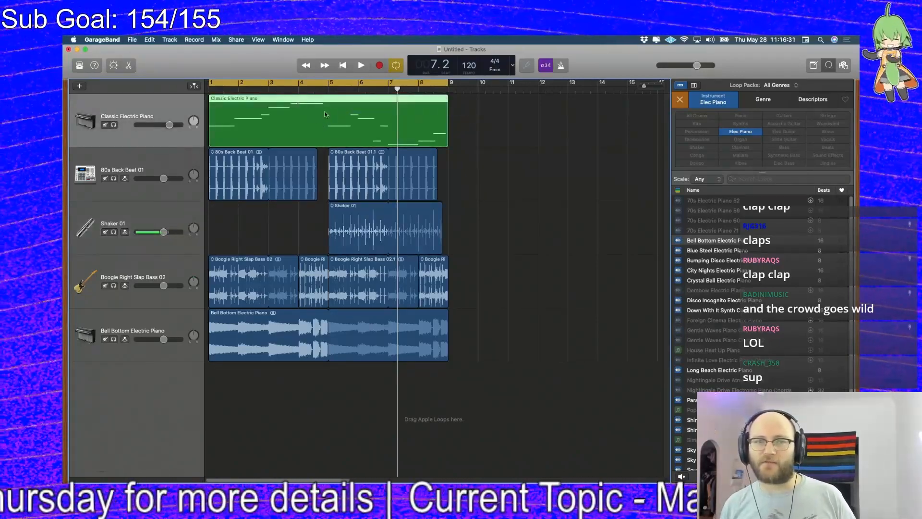
{"action": "key", "text": "s"}
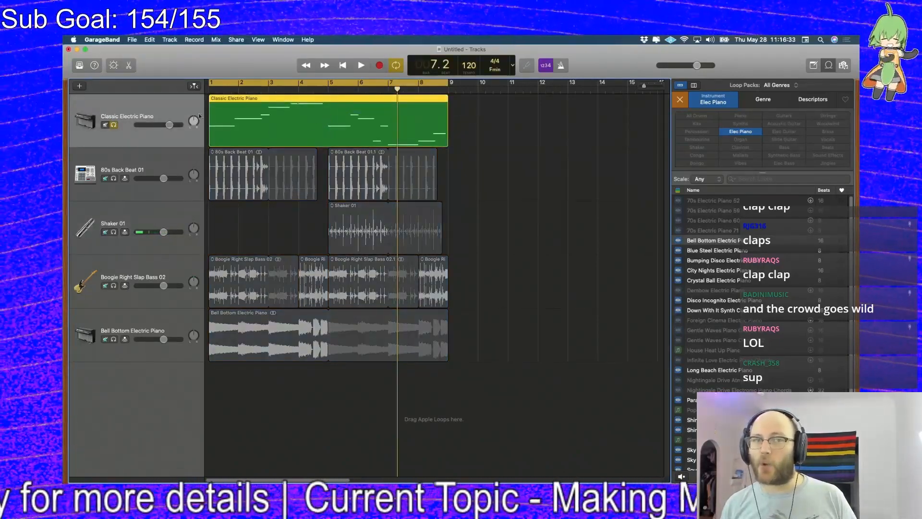
{"action": "key", "text": "Return"}
{"action": "key", "text": "space"}
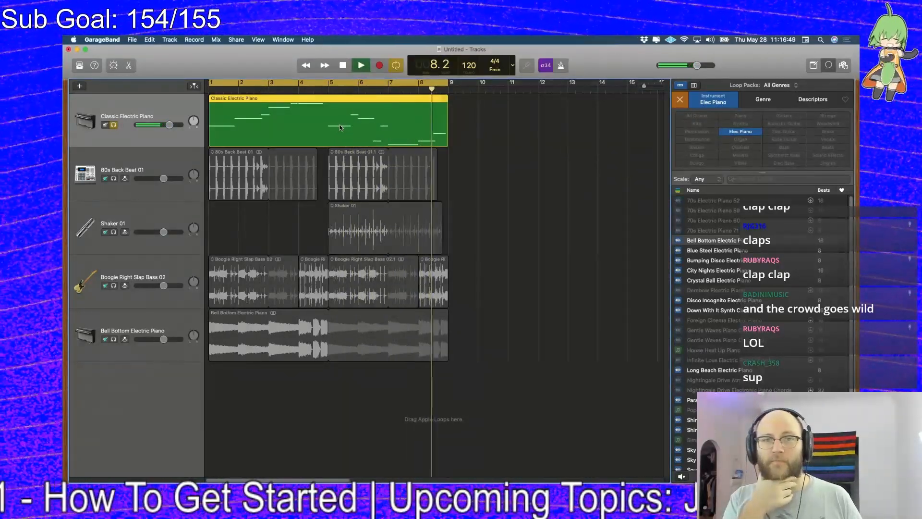
{"action": "key", "text": "space"}
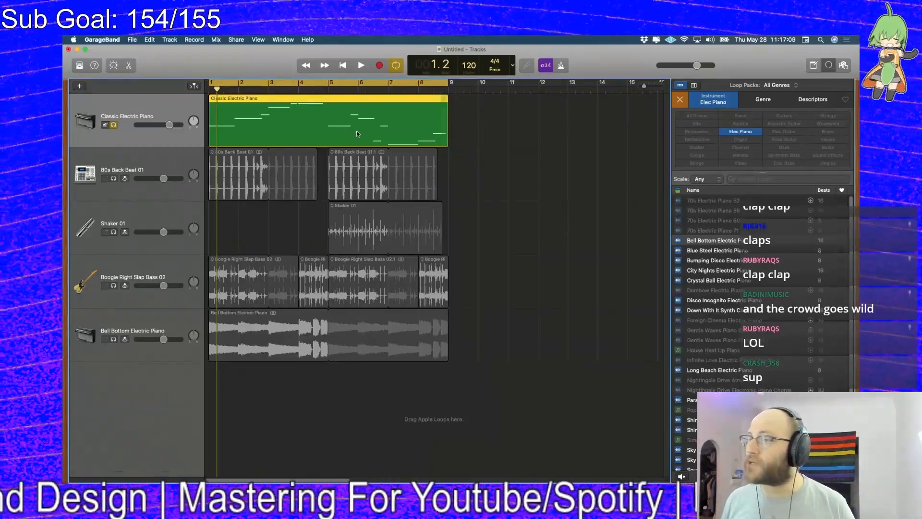
- Clear the Classic Electric Piano solo and listen to the full eight-bar arrangement from bar 1
{"action": "key", "text": "super+a"}
{"action": "key", "text": "Return"}
{"action": "key", "text": "space"}
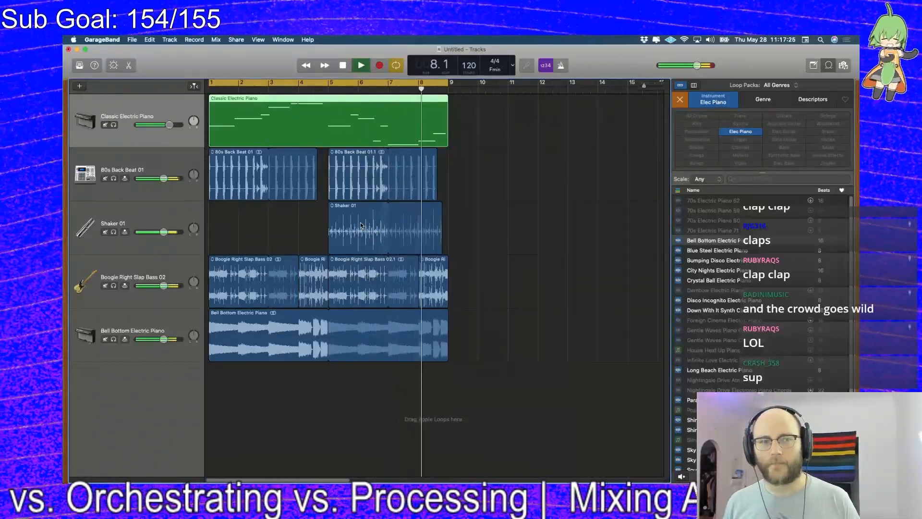
{"action": "key", "text": "space"}
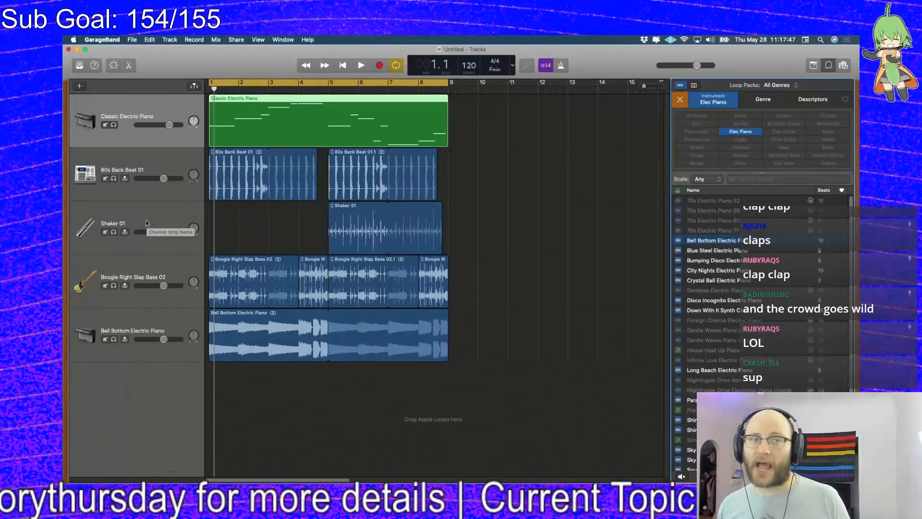
{"action": "left_click", "coordinate": [133, 40]}
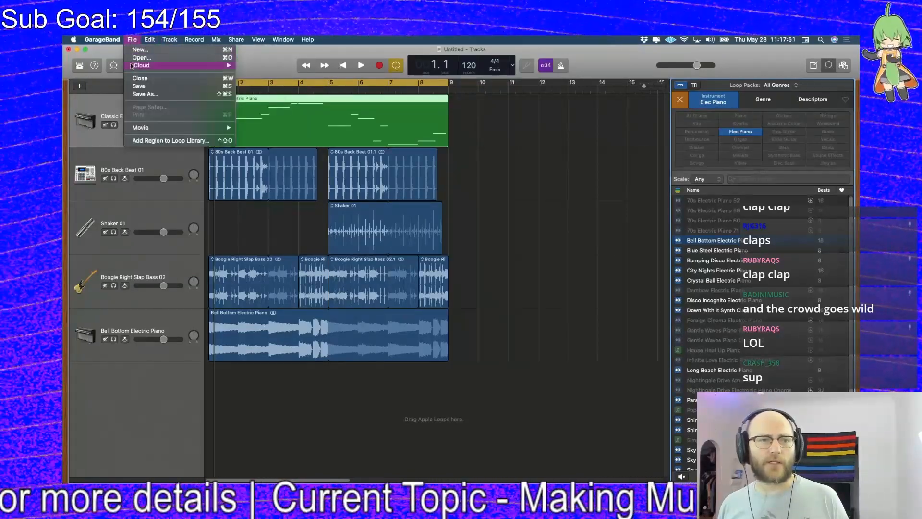
{"action": "mouse_move", "coordinate": [84, 38]}
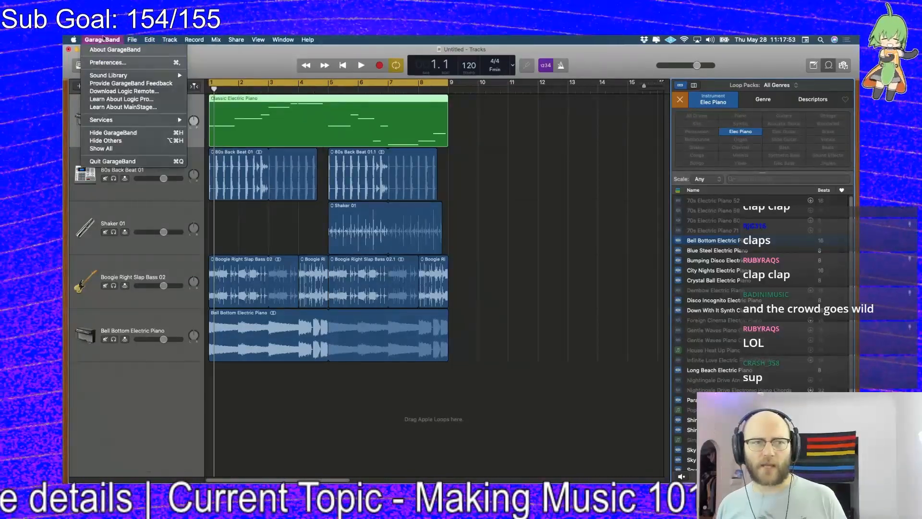
{"action": "mouse_move", "coordinate": [168, 39]}
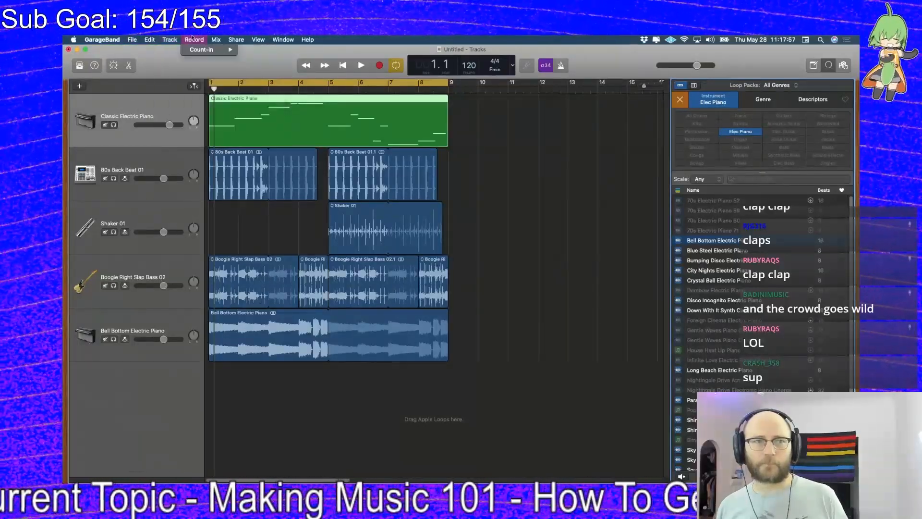
{"action": "left_click", "coordinate": [216, 39]}
{"action": "left_click", "coordinate": [214, 39]}
{"action": "left_click", "coordinate": [234, 39]}
{"action": "left_click", "coordinate": [256, 38]}
{"action": "left_click", "coordinate": [257, 38]}
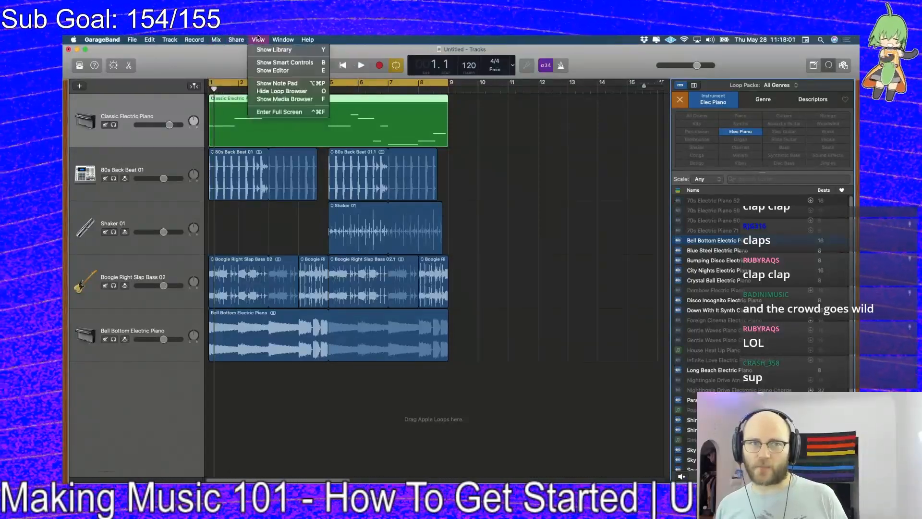
{"action": "left_click", "coordinate": [257, 38]}
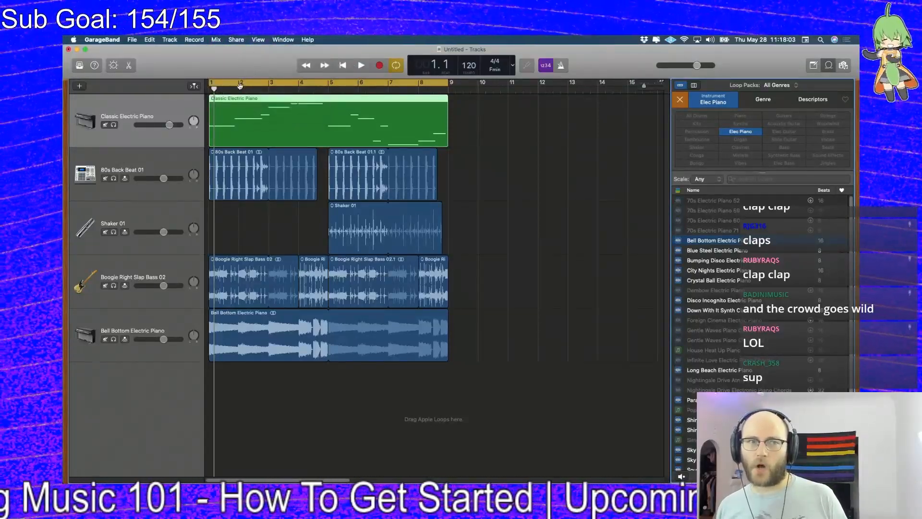
{"action": "left_click", "coordinate": [137, 39]}
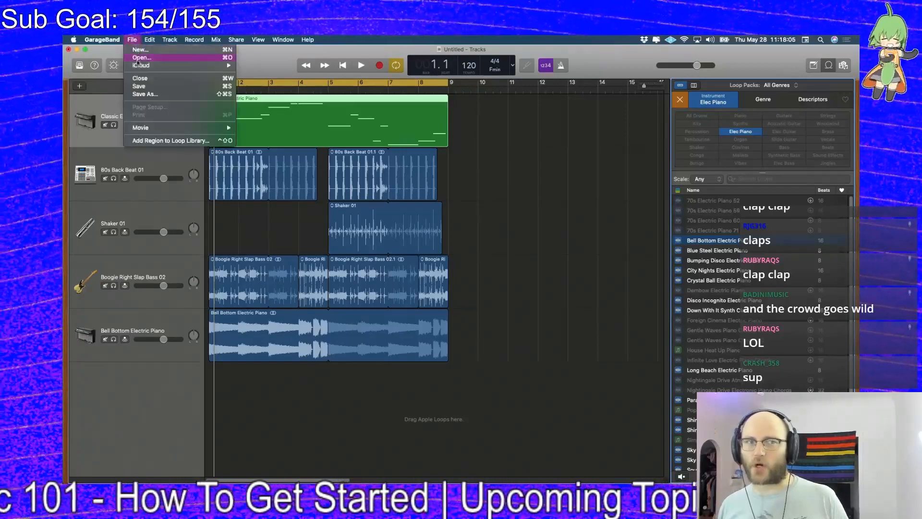
{"action": "left_click", "coordinate": [290, 70]}
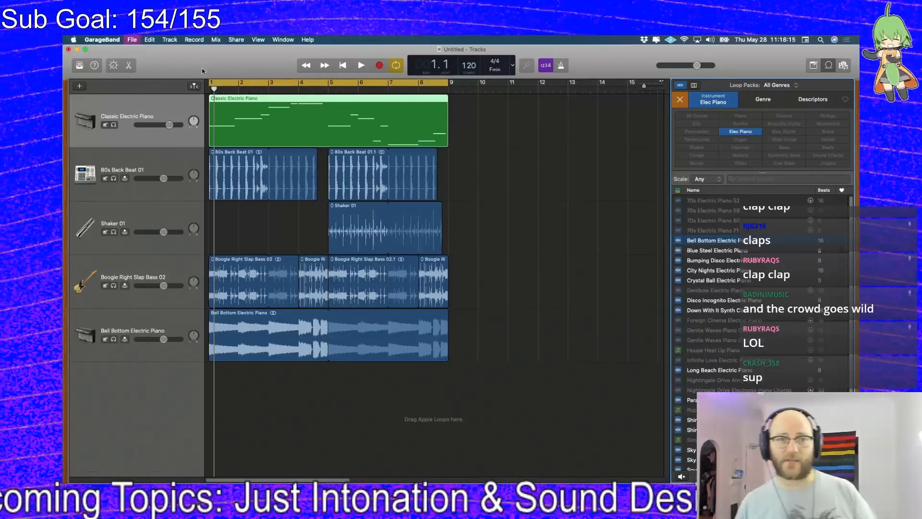
- Save the project as MyFirstSong in the GarageBand folder, and save a further version of it as MyFirstSong_Mix1
{"action": "key", "text": "super+s"}
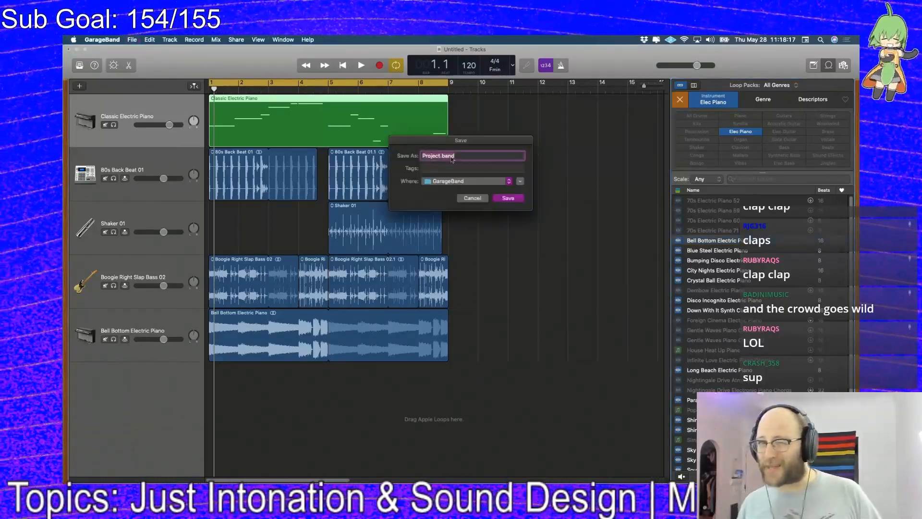
{"action": "left_click", "coordinate": [519, 184]}
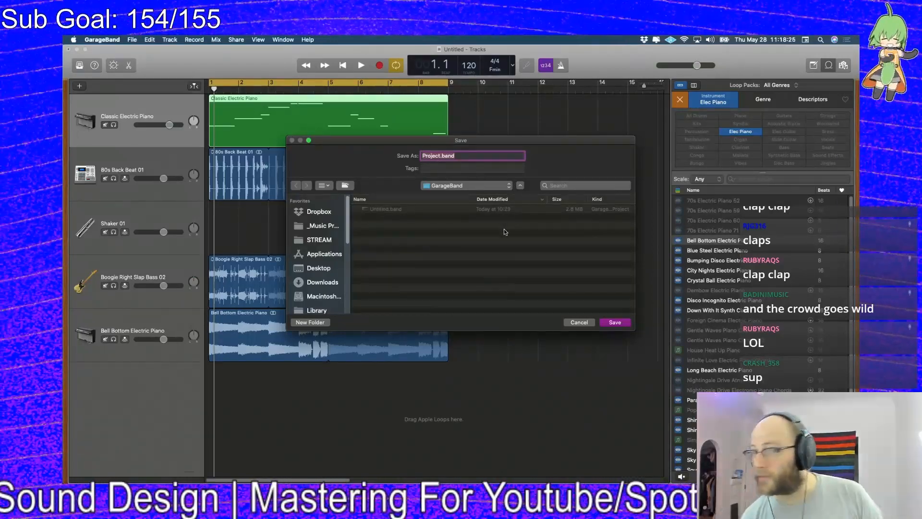
{"action": "key", "text": "Left"}
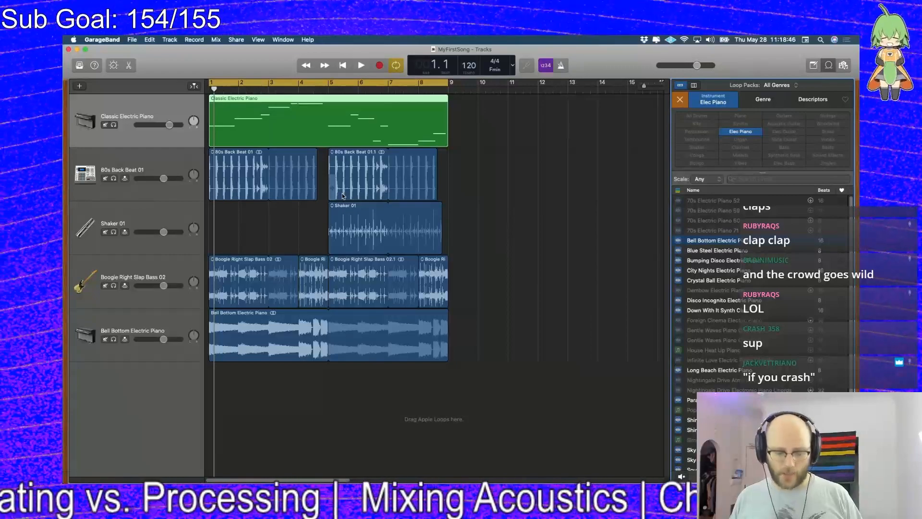
{"action": "key", "text": "super+shift+s"}
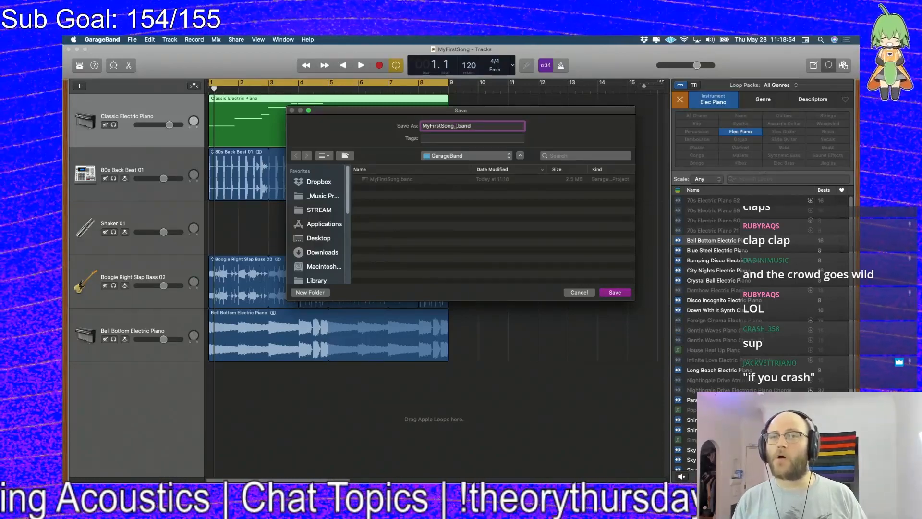
{"action": "key", "text": "Return"}
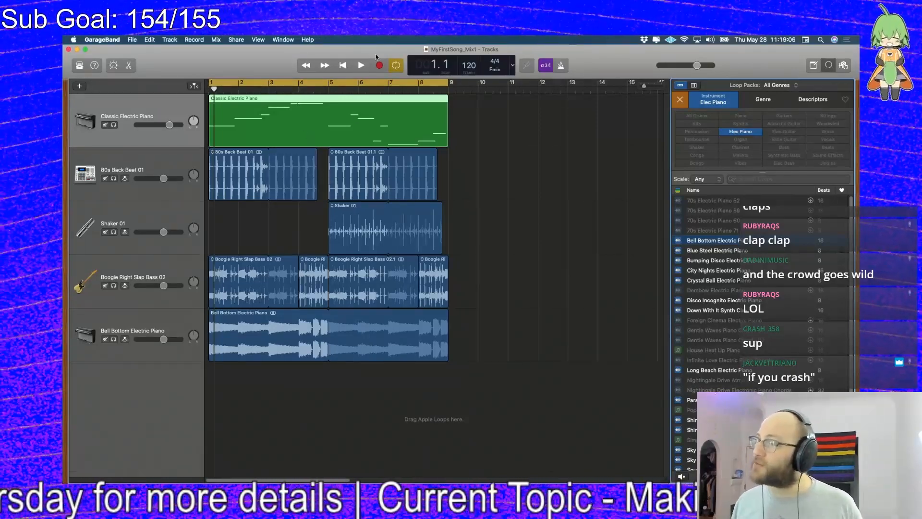
- Reorder the tracks as 80s Back Beat 01, Boogie Right Slap Bass 02, Bell Bottom Electric Piano, Classic Electric Piano and Shaker 01
{"action": "left_click_drag", "start_coordinate": [138, 168], "coordinate": [145, 101]}
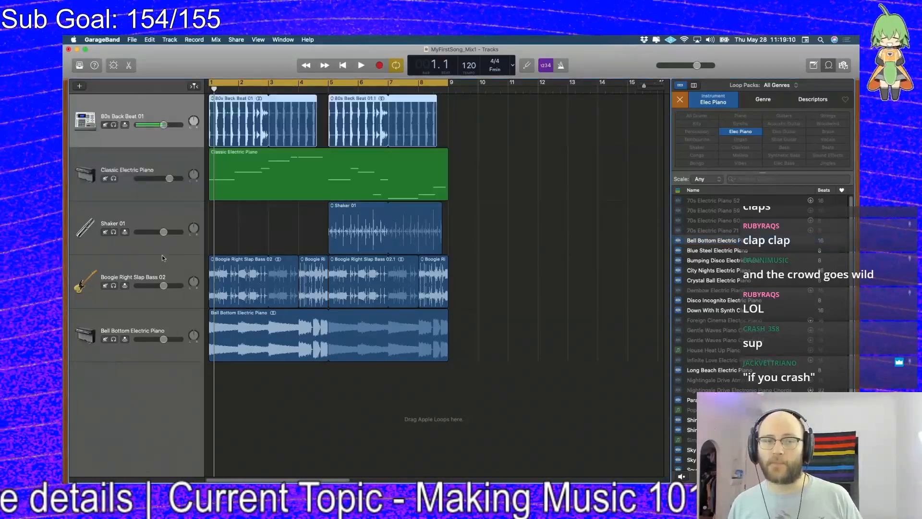
{"action": "left_click_drag", "start_coordinate": [162, 273], "coordinate": [164, 157]}
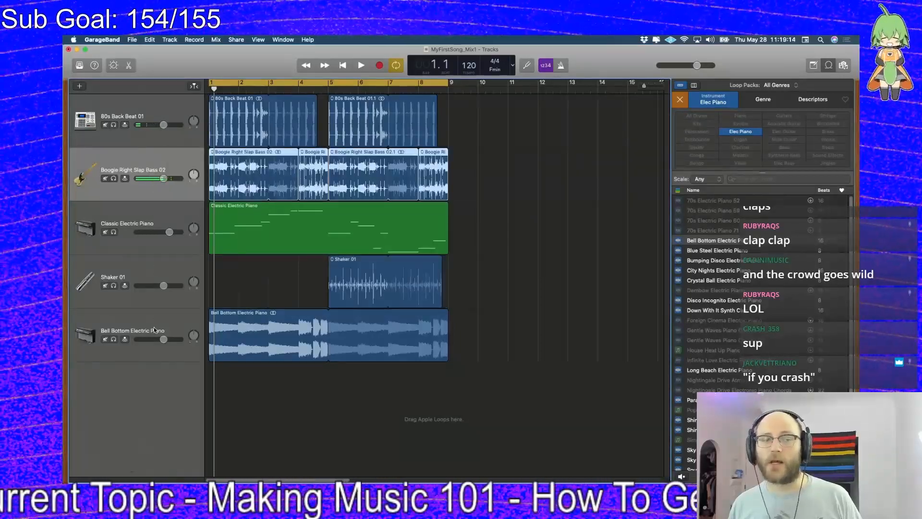
{"action": "left_click_drag", "start_coordinate": [152, 324], "coordinate": [154, 215]}
{"action": "left_click", "coordinate": [161, 269]}
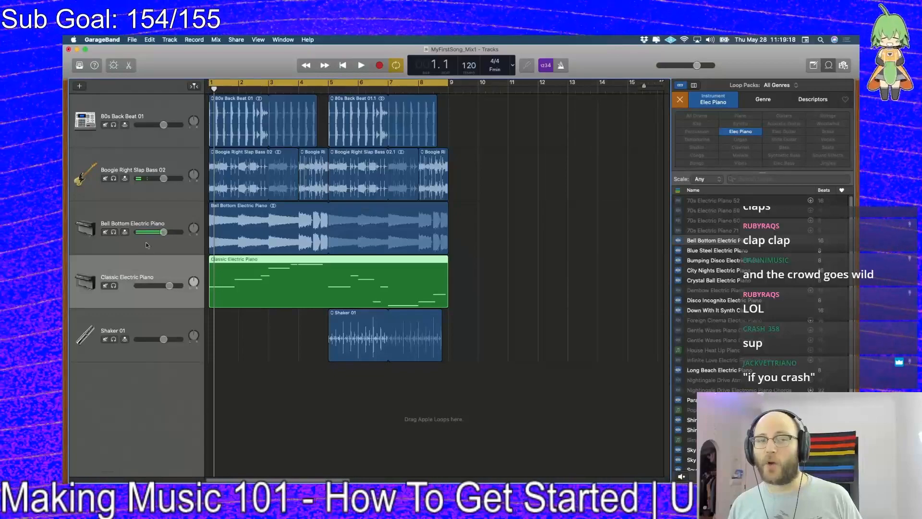
- Solo the 80s Back Beat 01 drum track and listen to it on its own
{"action": "left_click", "coordinate": [139, 319]}
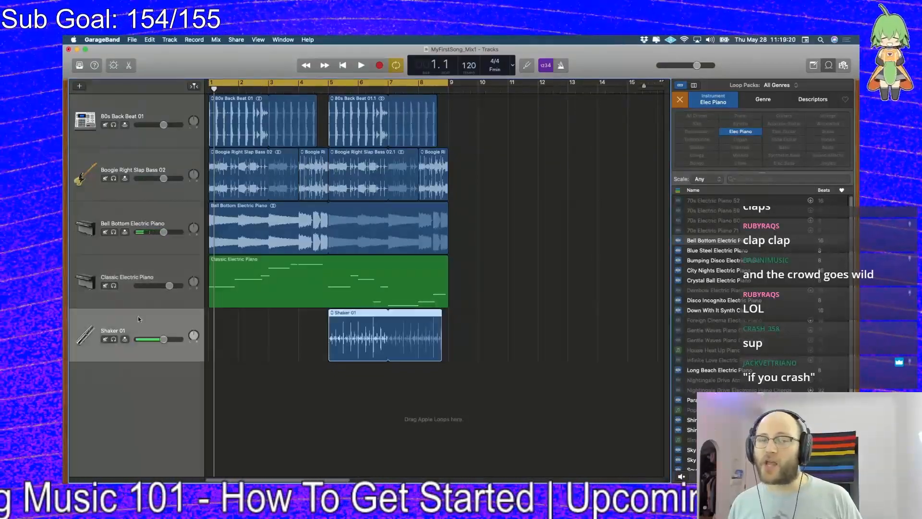
{"action": "left_click", "coordinate": [114, 125]}
{"action": "key", "text": "space"}
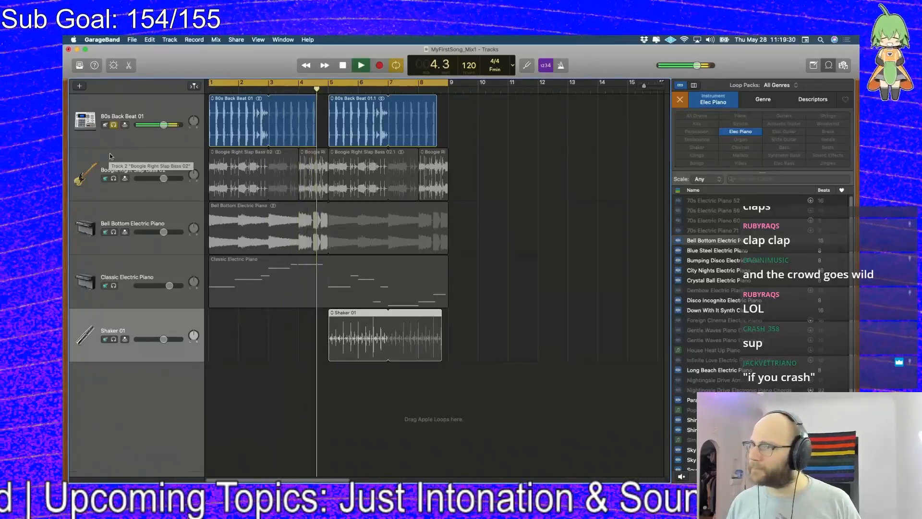
{"action": "key", "text": "space"}
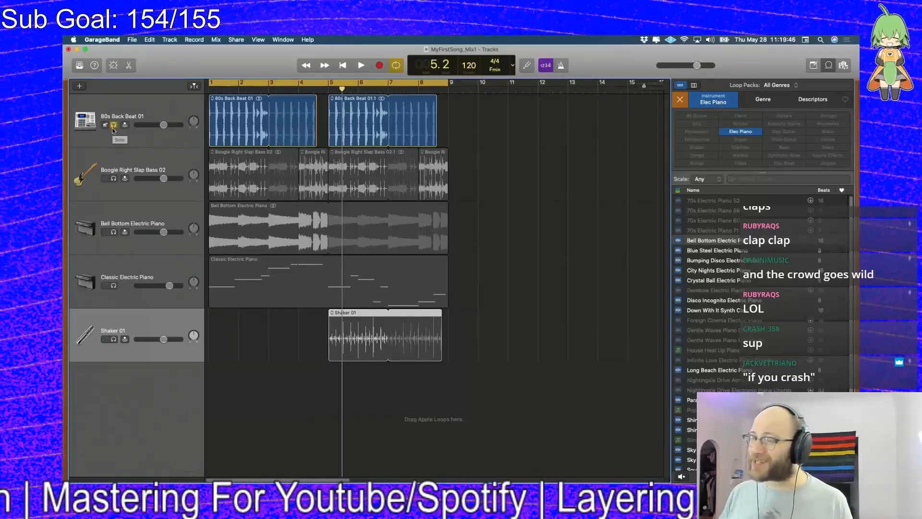
- Move the solo from the drums to Boogie Right Slap Bass 02, listen to the bass line, and clear its solo
{"action": "left_click", "coordinate": [113, 130]}
{"action": "left_click", "coordinate": [114, 125]}
{"action": "left_click", "coordinate": [114, 178]}
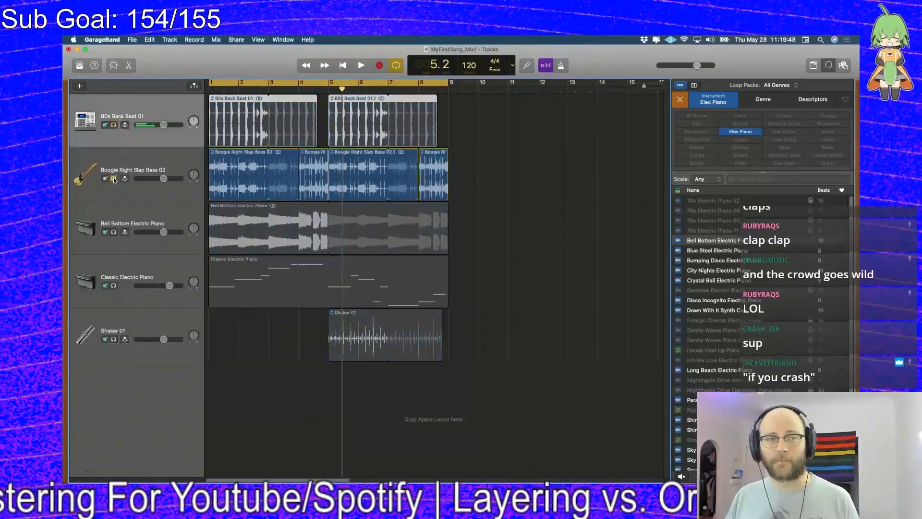
{"action": "key", "text": "space"}
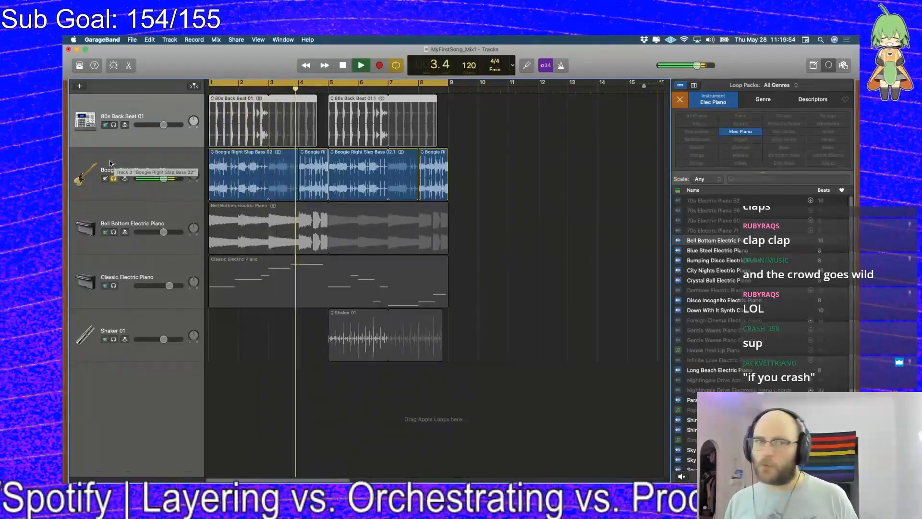
{"action": "left_click", "coordinate": [114, 178]}
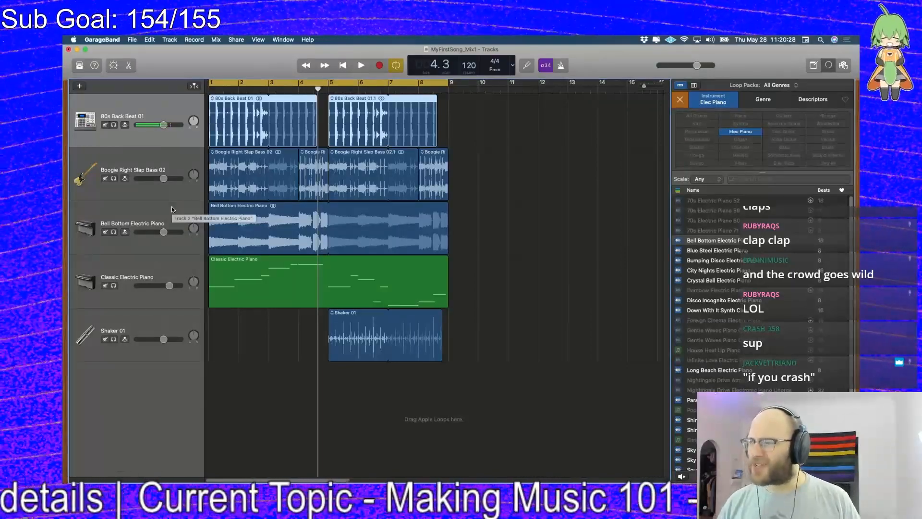
- Solo the Bell Bottom Electric Piano track and listen to its chords from bar 1
{"action": "left_click", "coordinate": [168, 170]}
{"action": "left_click", "coordinate": [152, 220]}
{"action": "left_click", "coordinate": [113, 232]}
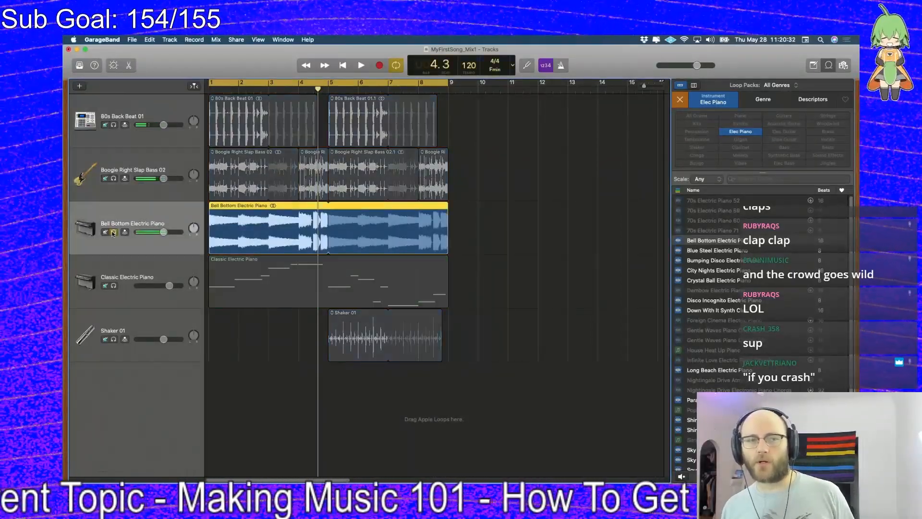
{"action": "key", "text": "Return"}
{"action": "key", "text": "space"}
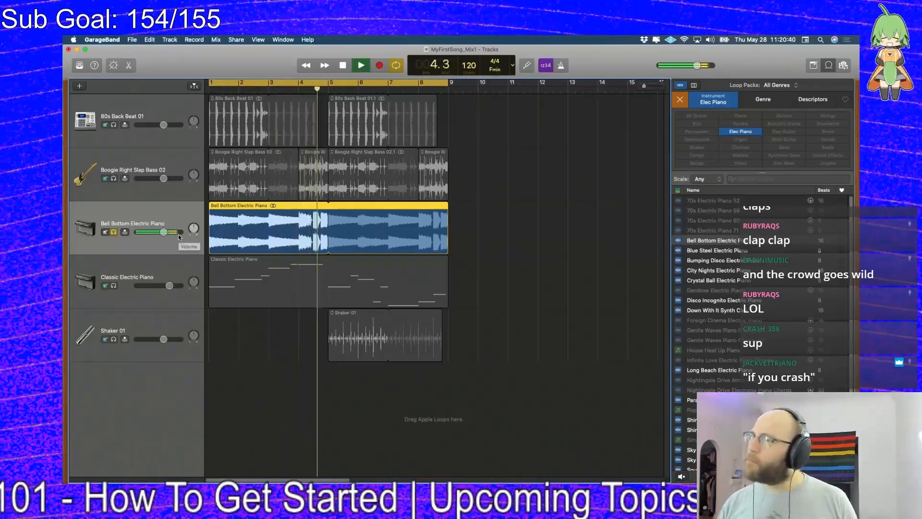
{"action": "key", "text": "space"}
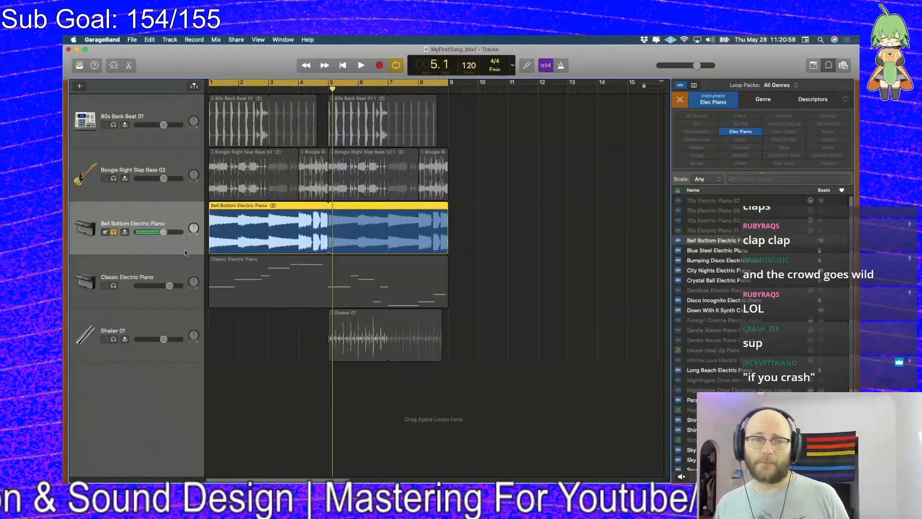
- Move the solo from Bell Bottom Electric Piano to Classic Electric Piano and listen to the melody from bar 1
{"action": "left_click", "coordinate": [113, 233]}
{"action": "left_click", "coordinate": [114, 285]}
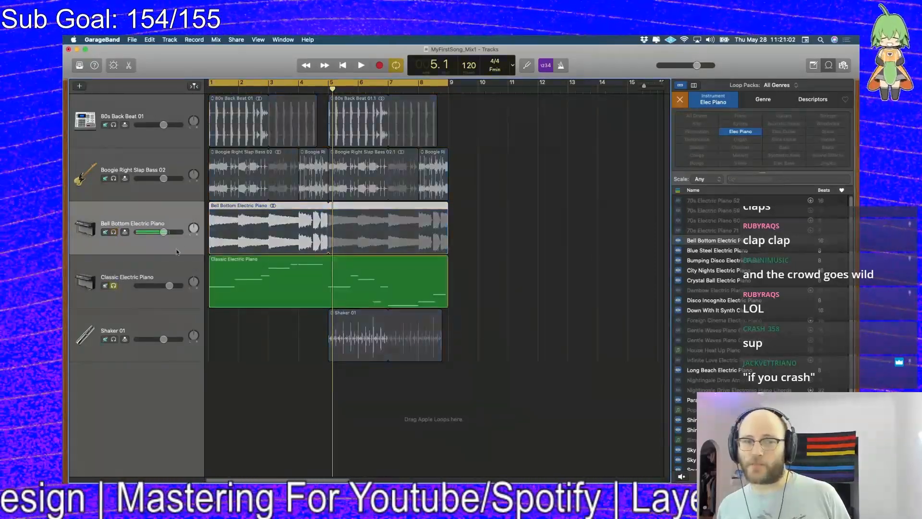
{"action": "key", "text": "Return"}
{"action": "key", "text": "space"}
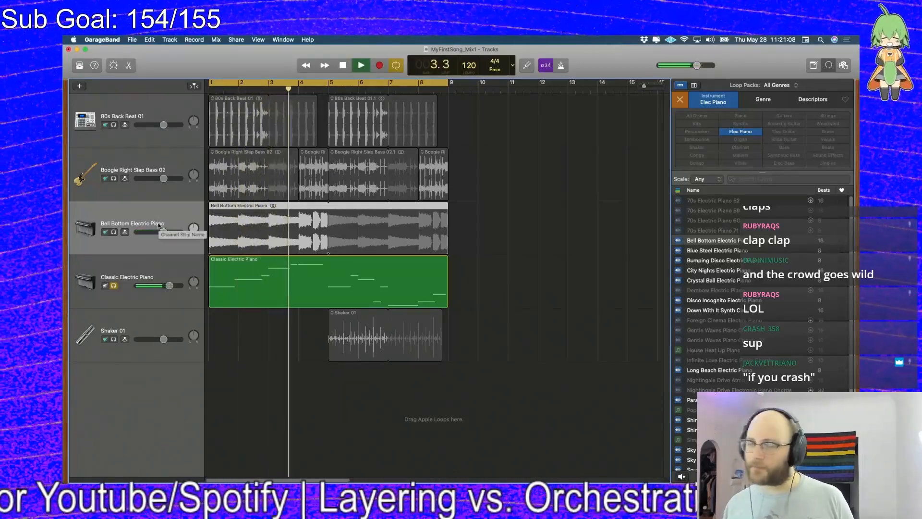
- Move the solo from the melody to Shaker 01, listen to the shaker alone, and clear its solo
{"action": "left_click", "coordinate": [114, 285]}
{"action": "left_click", "coordinate": [113, 339]}
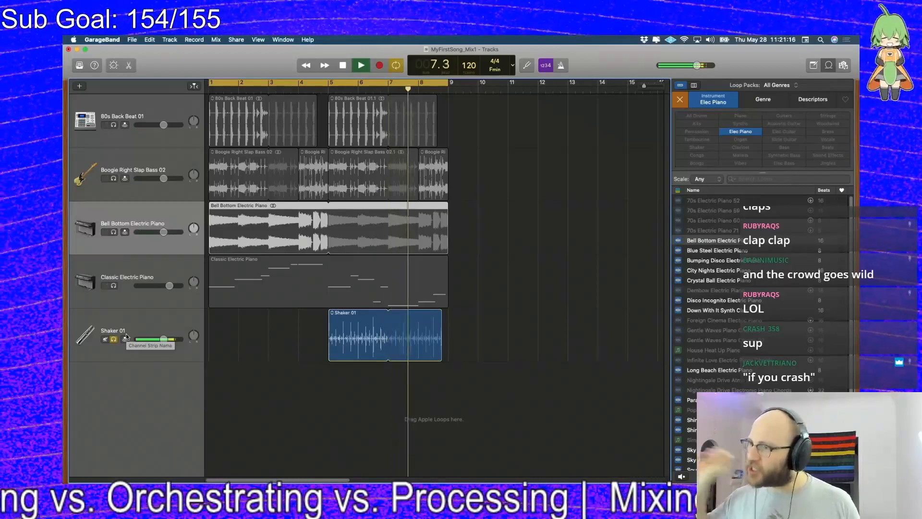
{"action": "key", "text": "space"}
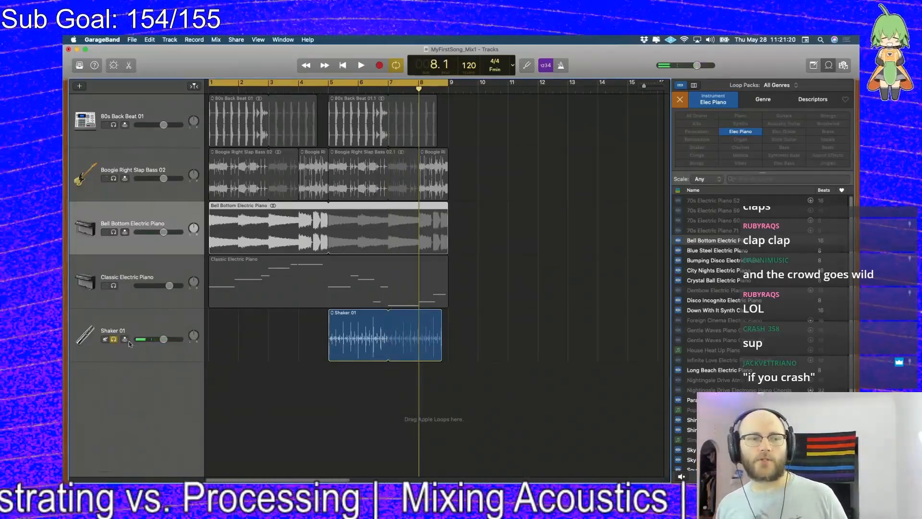
{"action": "left_click", "coordinate": [114, 339]}
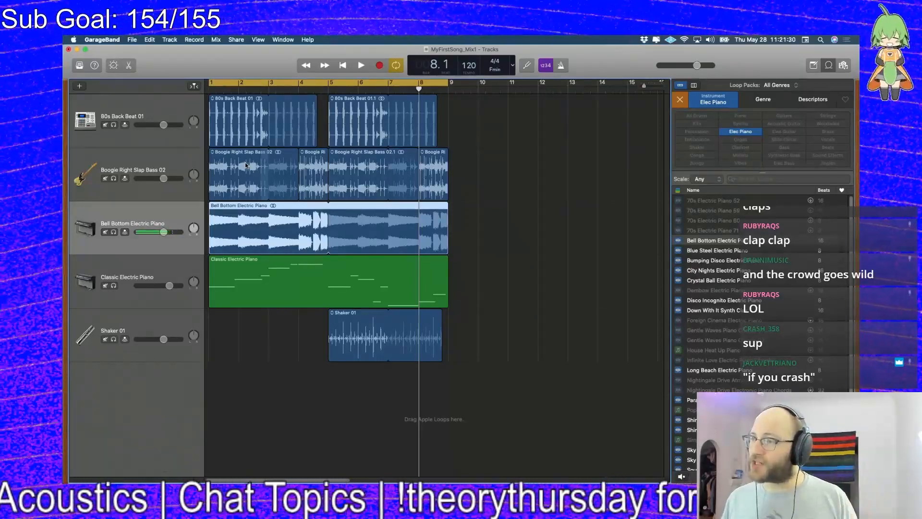
- Show the EQ of the 80s Back Beat 01 track with its Analyzer on and play from bar 1 to examine the drums' frequencies
{"action": "left_click", "coordinate": [170, 115]}
{"action": "key", "text": "b"}
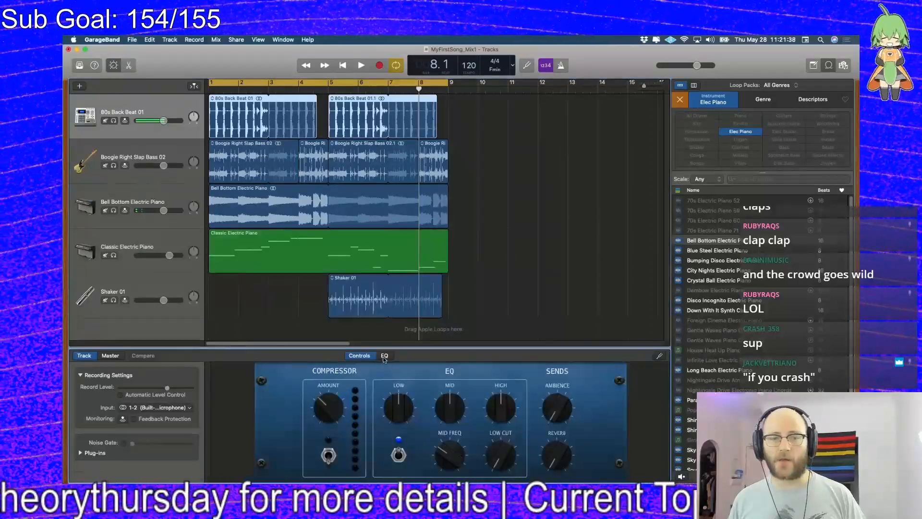
{"action": "left_click", "coordinate": [385, 355]}
{"action": "key", "text": "Return"}
{"action": "key", "text": "space"}
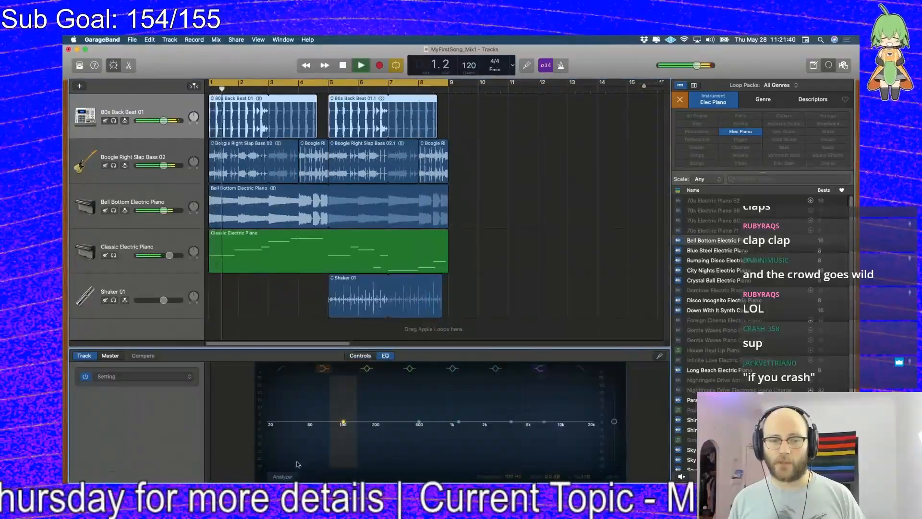
{"action": "left_click", "coordinate": [284, 477]}
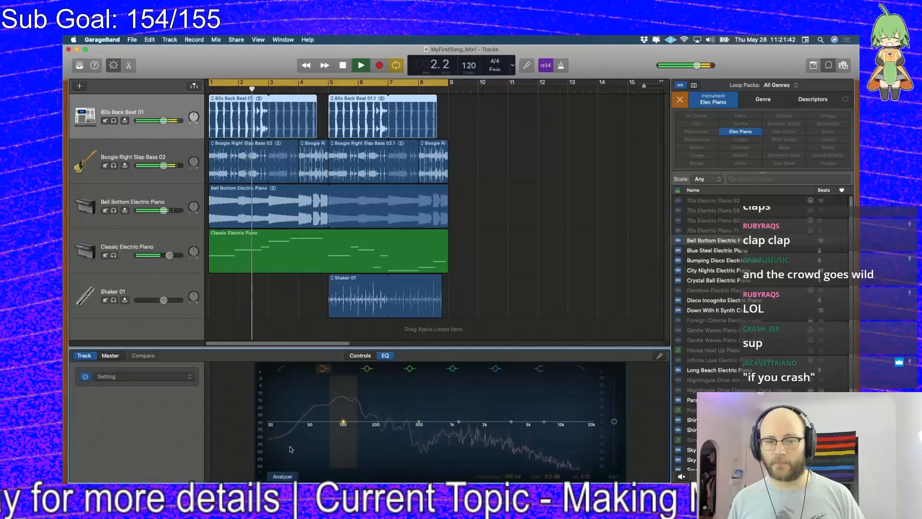
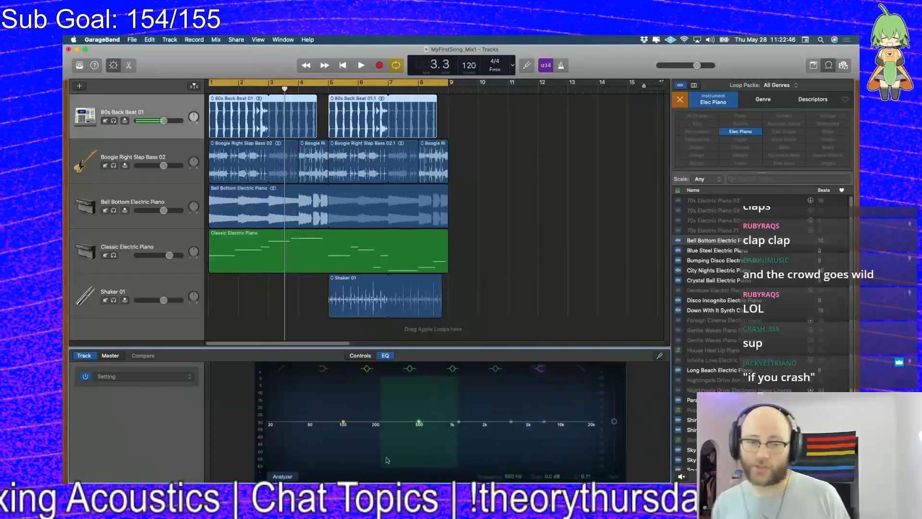
{"action": "key", "text": "Return"}
{"action": "key", "text": "space"}
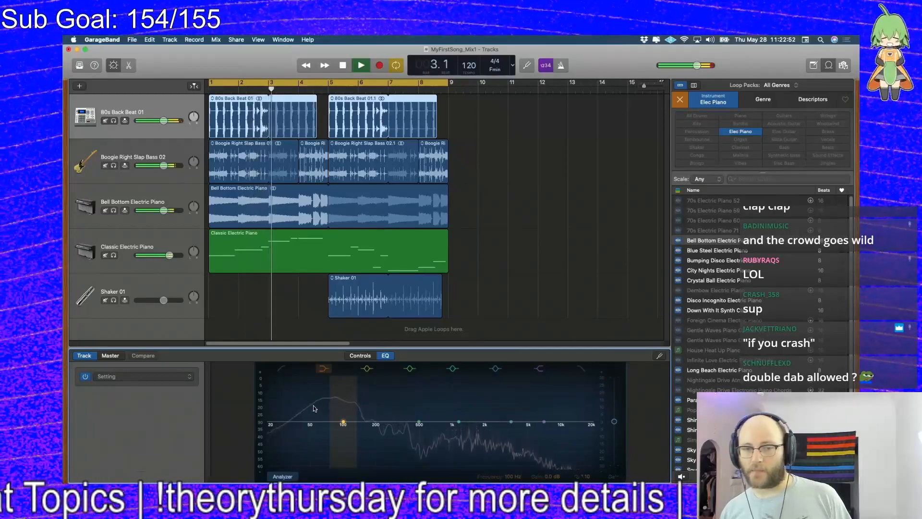
{"action": "key", "text": "space"}
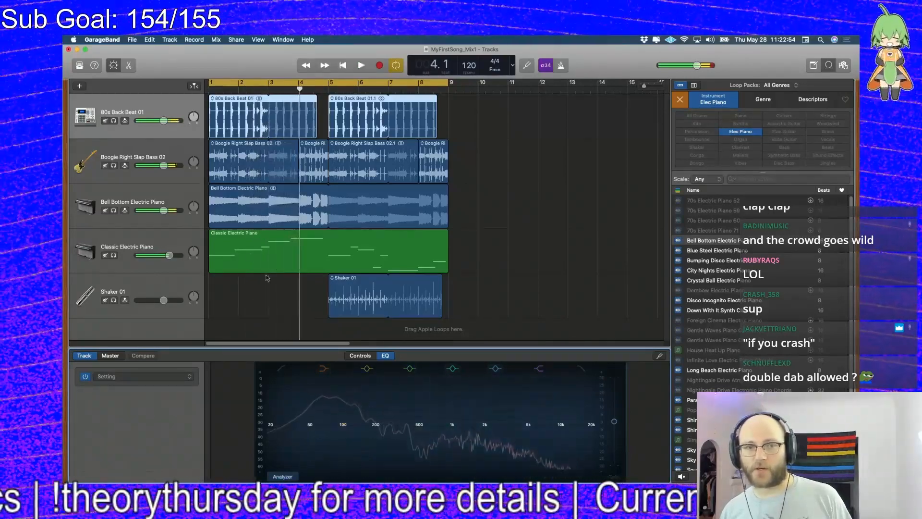
- Turn on the EQ Analyzer for Boogie Right Slap Bass 02 and play the song to examine the bass frequencies
{"action": "left_click", "coordinate": [159, 146]}
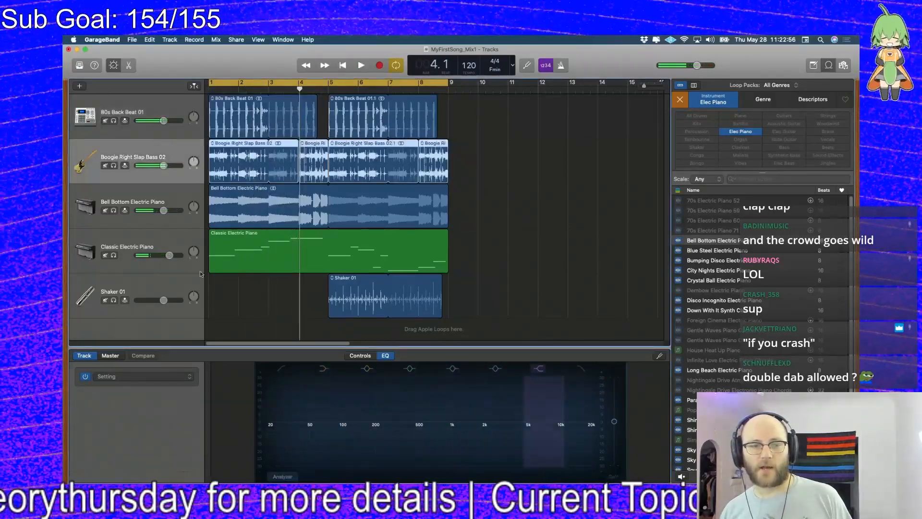
{"action": "left_click", "coordinate": [285, 478]}
{"action": "key", "text": "space"}
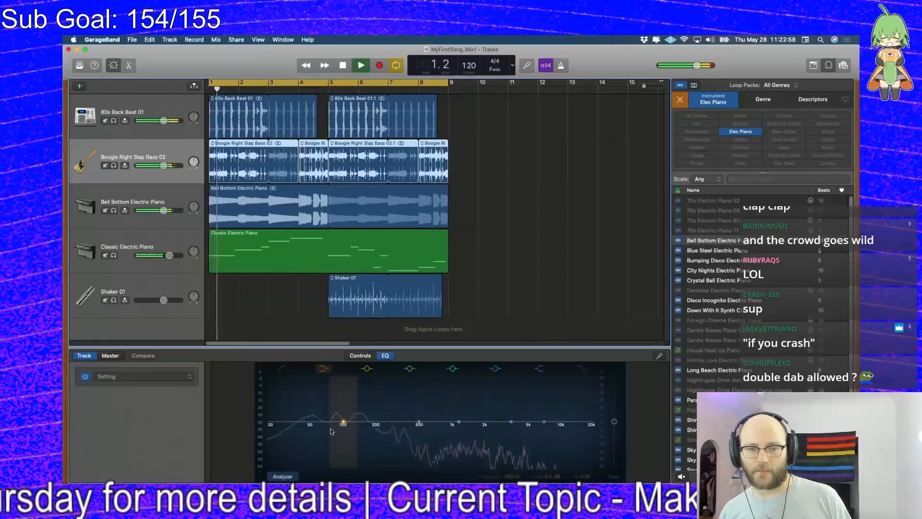
{"action": "key", "text": "space"}
- Examine the frequency range of the Bell Bottom Electric Piano in its EQ Analyzer during playback
{"action": "left_click", "coordinate": [161, 191]}
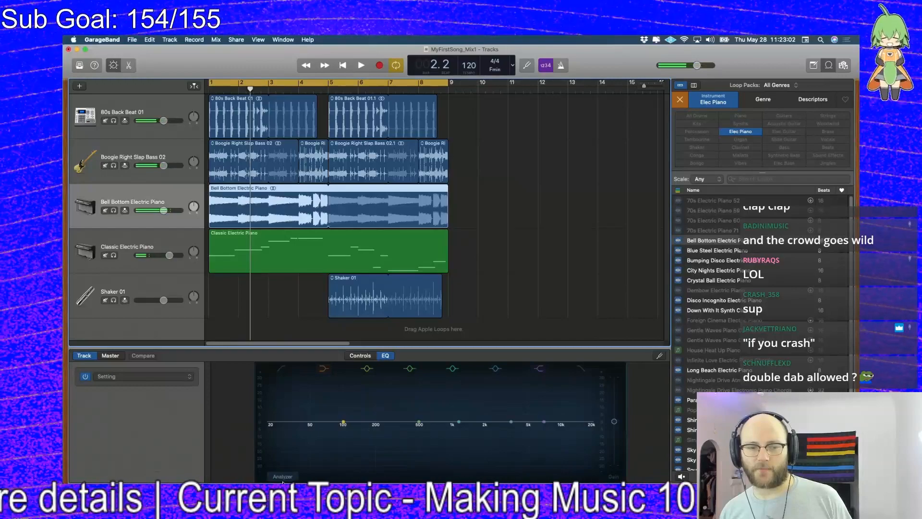
{"action": "key", "text": "space"}
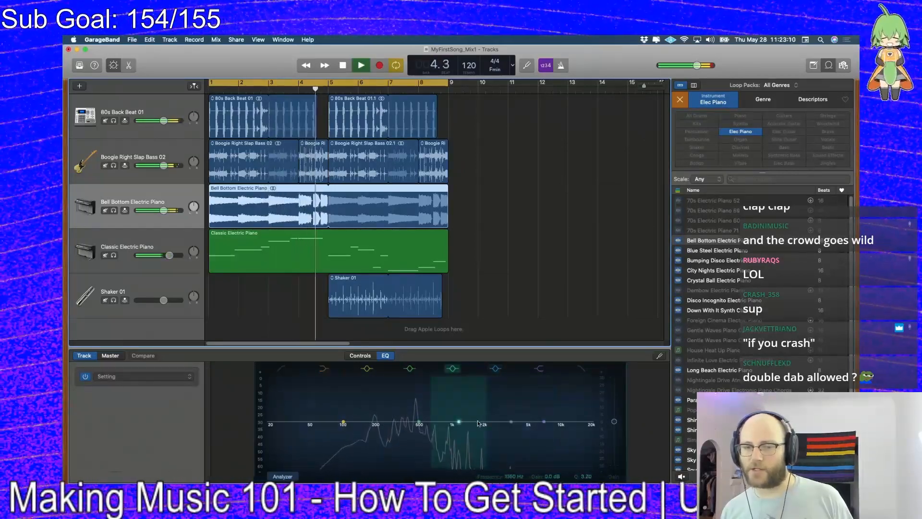
{"action": "key", "text": "space"}
- Toggle the EQ Analyzer for Classic Electric Piano and play from bar 1 to examine the melody's frequencies
{"action": "left_click", "coordinate": [115, 256]}
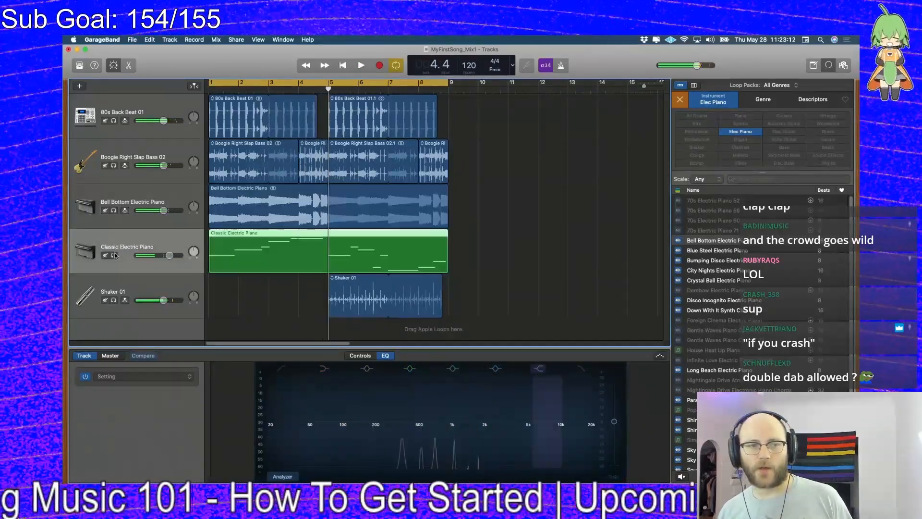
{"action": "left_click", "coordinate": [282, 476]}
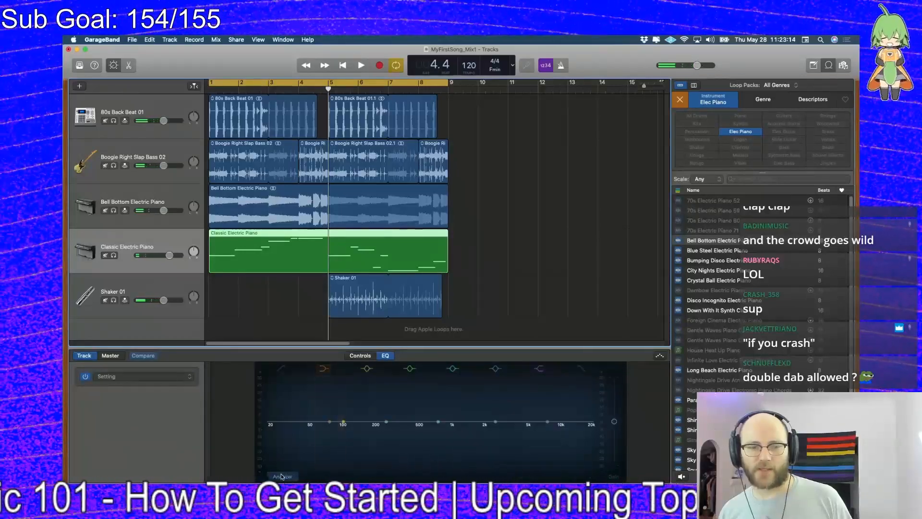
{"action": "key", "text": "Return"}
{"action": "key", "text": "space"}
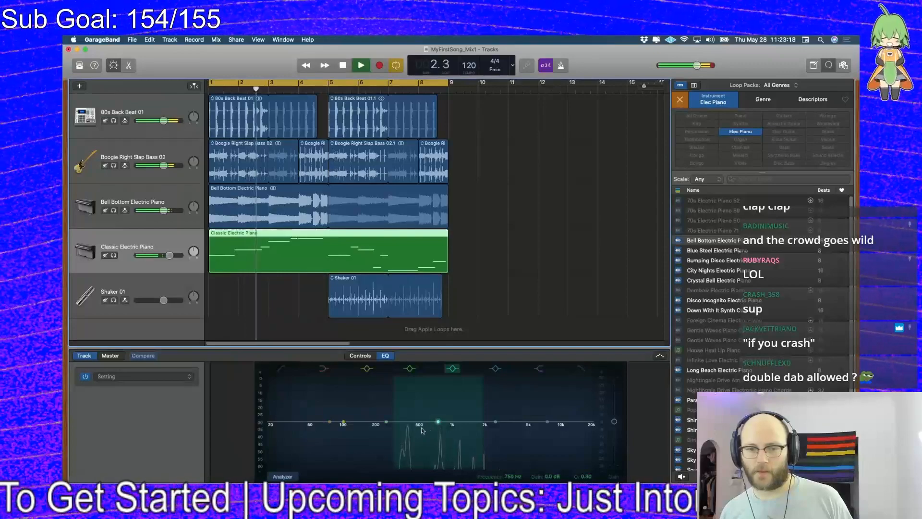
{"action": "key", "text": "space"}
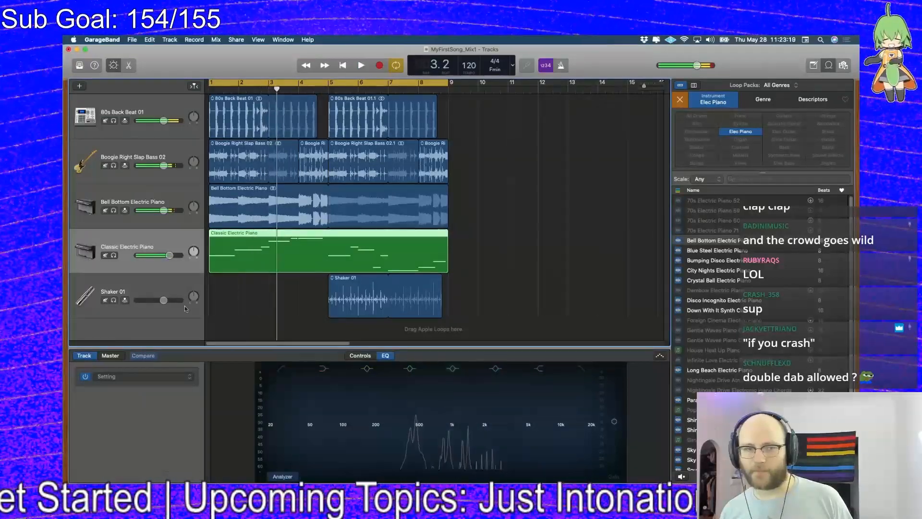
- Play the arrangement with the Shaker 01 EQ Analyzer showing to examine the shaker's high frequencies
{"action": "left_click", "coordinate": [135, 280]}
{"action": "key", "text": "Return"}
{"action": "key", "text": "space"}
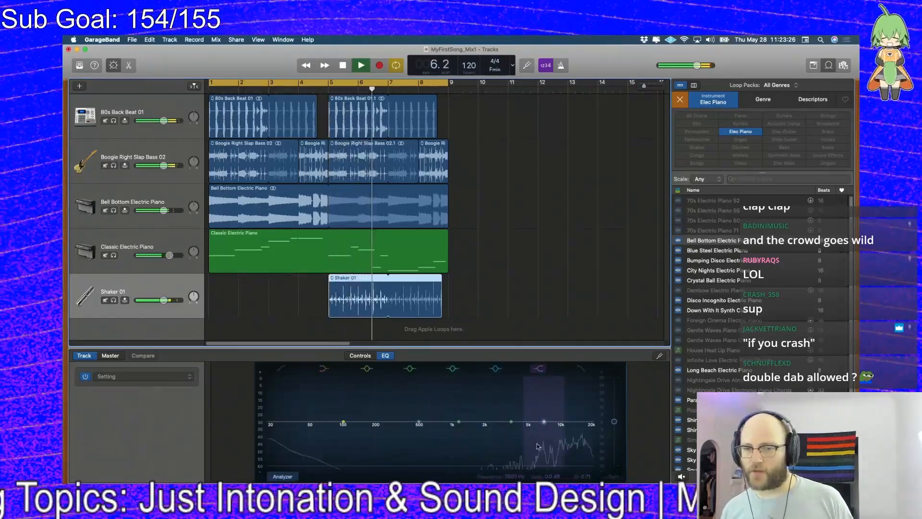
{"action": "key", "text": "space"}
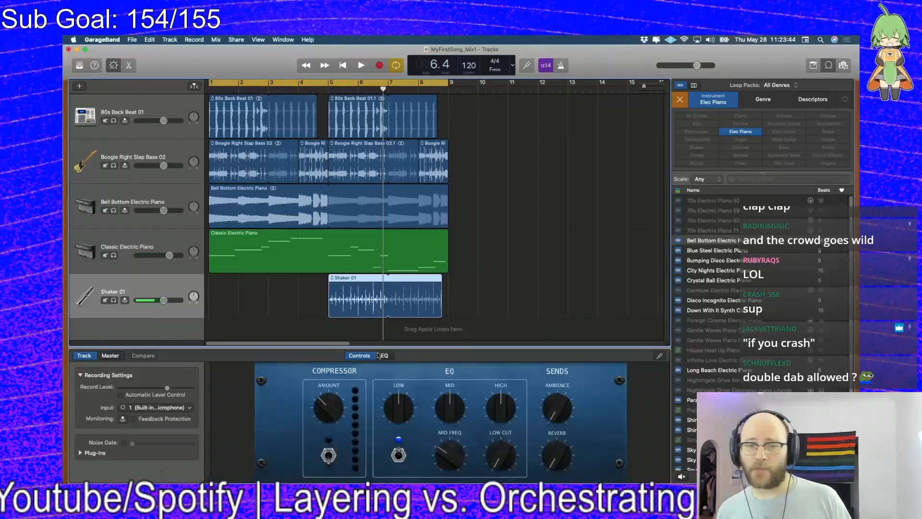
- Try raising the low-cut filter on the Shaker 01 track's EQ, and switch the filter off
{"action": "left_click", "coordinate": [386, 356]}
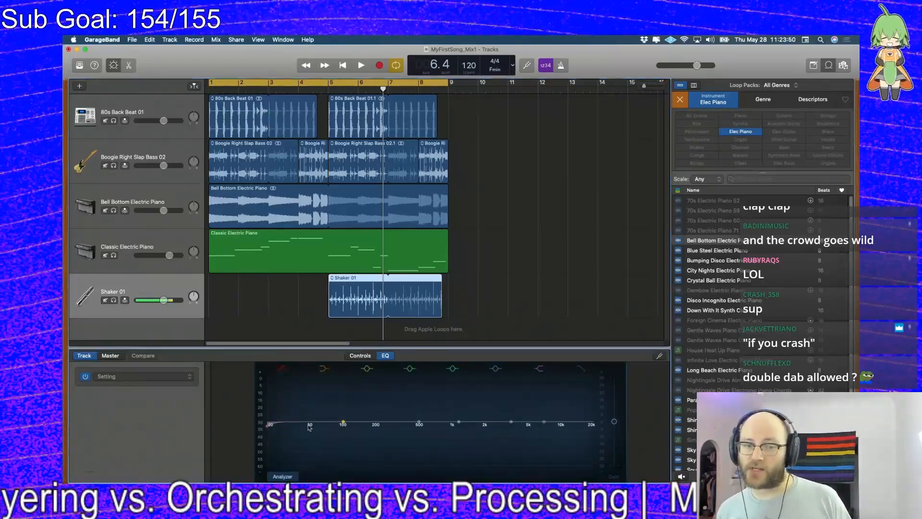
{"action": "left_click_drag", "start_coordinate": [269, 424], "coordinate": [335, 425]}
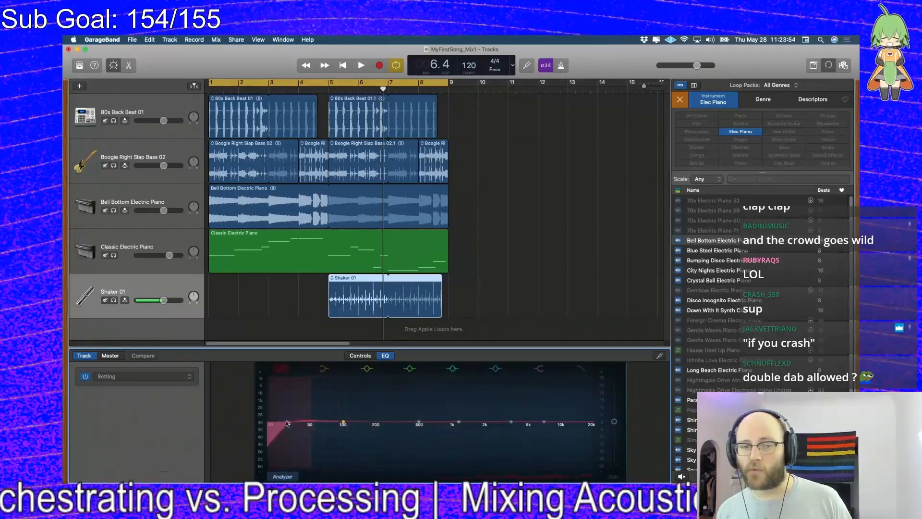
{"action": "left_click", "coordinate": [281, 370]}
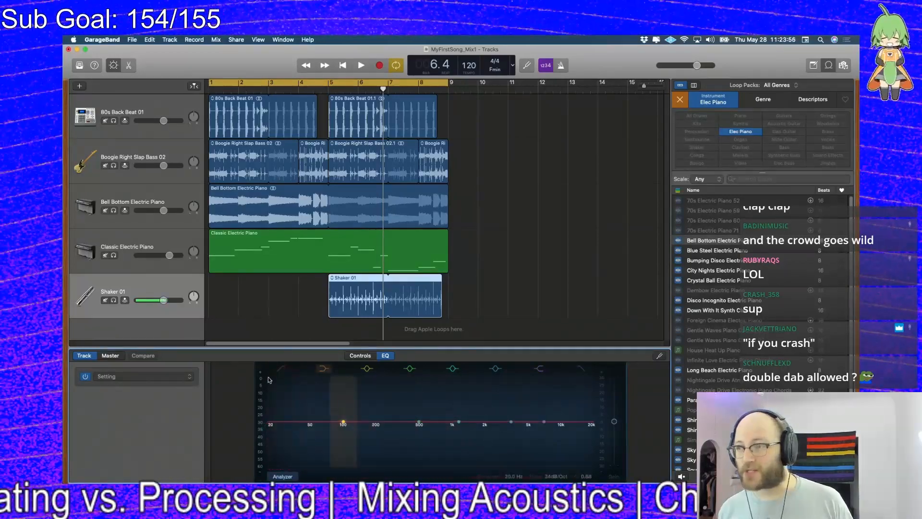
- Return from the EQ to the track's Controls, hide the Smart Controls, and select the 80s Back Beat 01 track
{"action": "left_click", "coordinate": [354, 357]}
{"action": "key", "text": "b"}
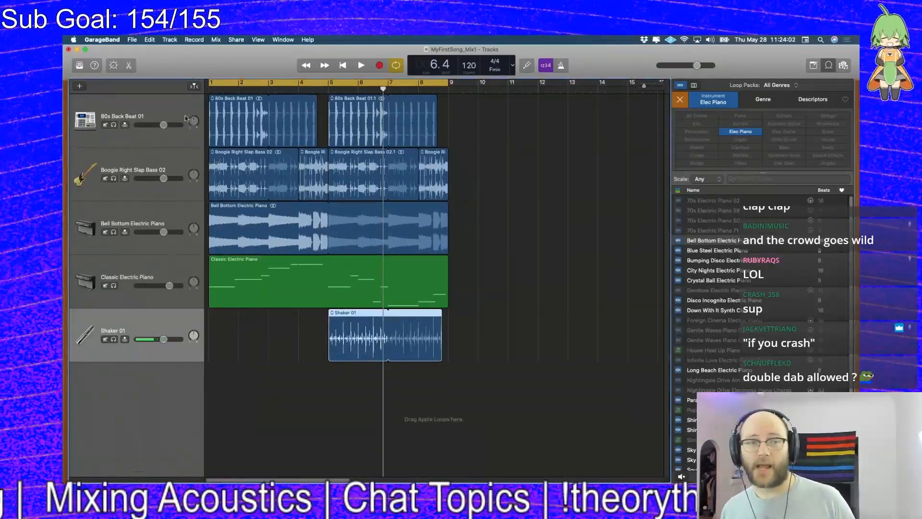
{"action": "left_click", "coordinate": [162, 115]}
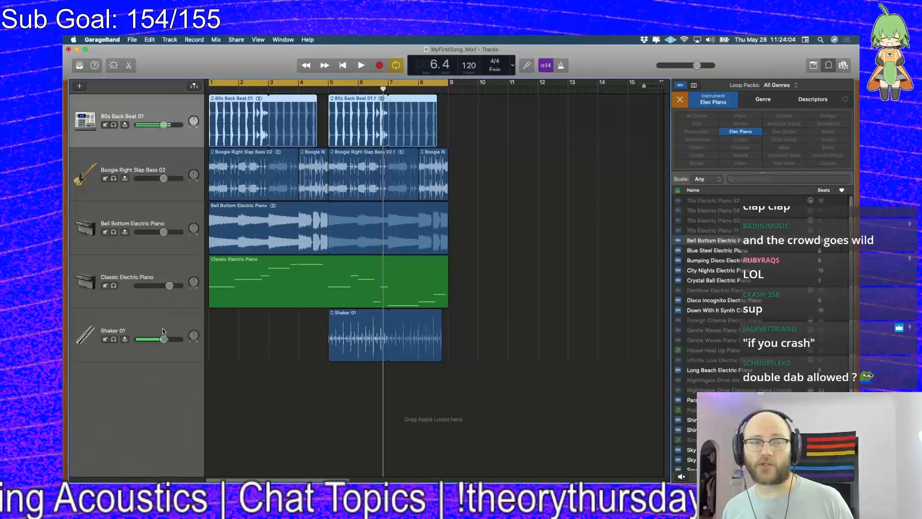
- Examine the Quick Help description of the 80s Back Beat 01 volume slider, and switch Quick Help off
{"action": "left_click", "coordinate": [162, 328]}
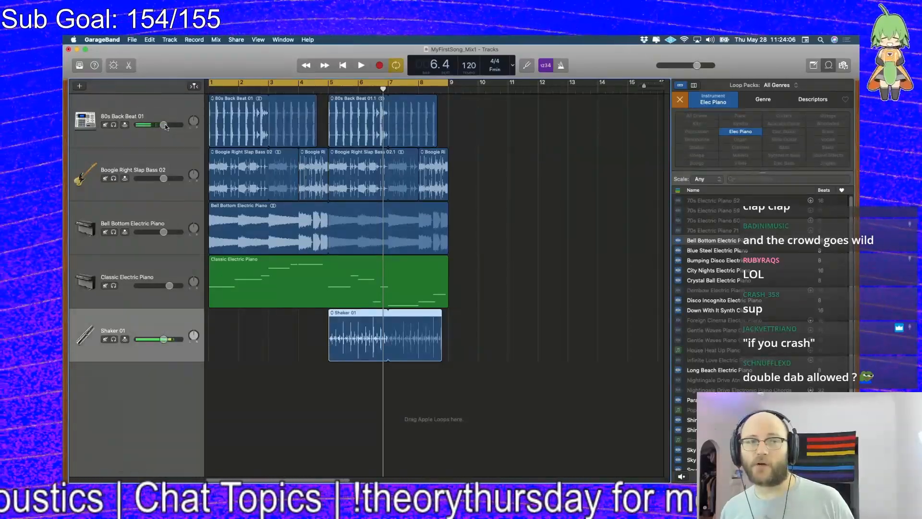
{"action": "left_click", "coordinate": [95, 65]}
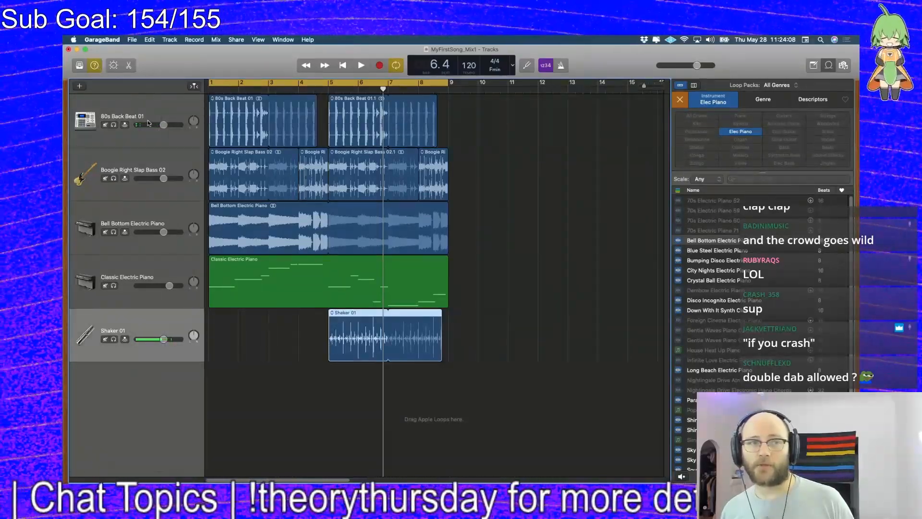
{"action": "mouse_move", "coordinate": [160, 122]}
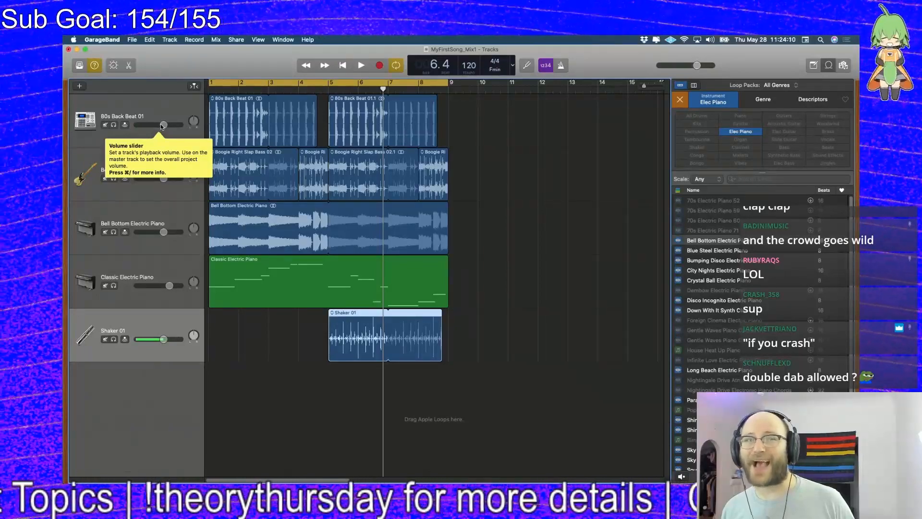
{"action": "left_click", "coordinate": [99, 66]}
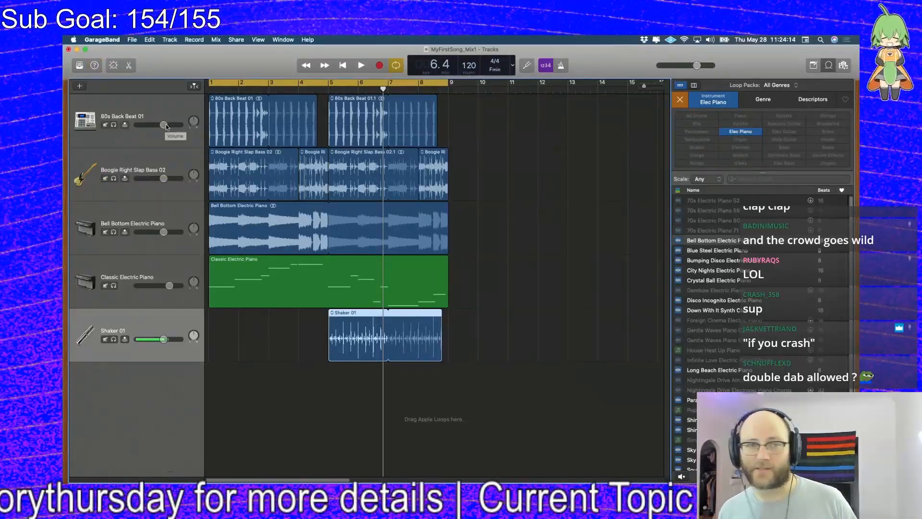
- Lower the volume of all five tracks to -∞ dB and return the playhead to bar 1
{"action": "left_click_drag", "start_coordinate": [165, 124], "coordinate": [136, 125]}
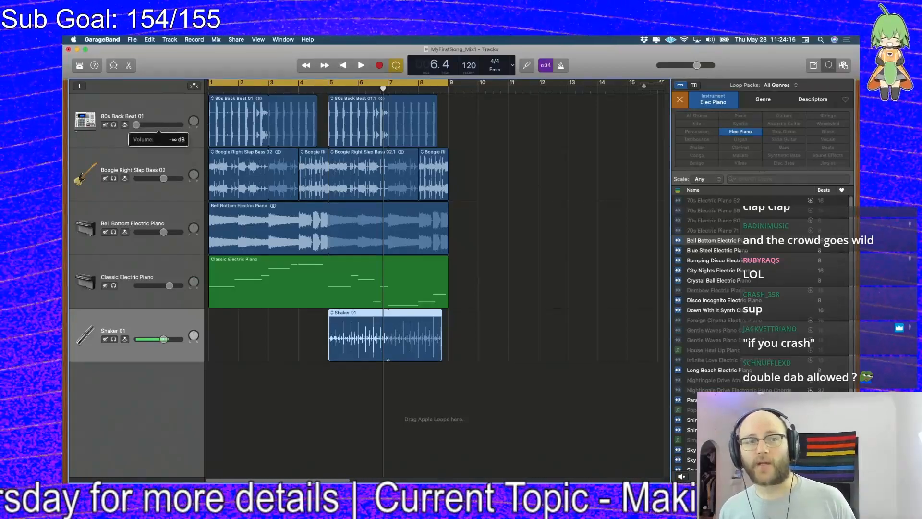
{"action": "double_click", "coordinate": [170, 128]}
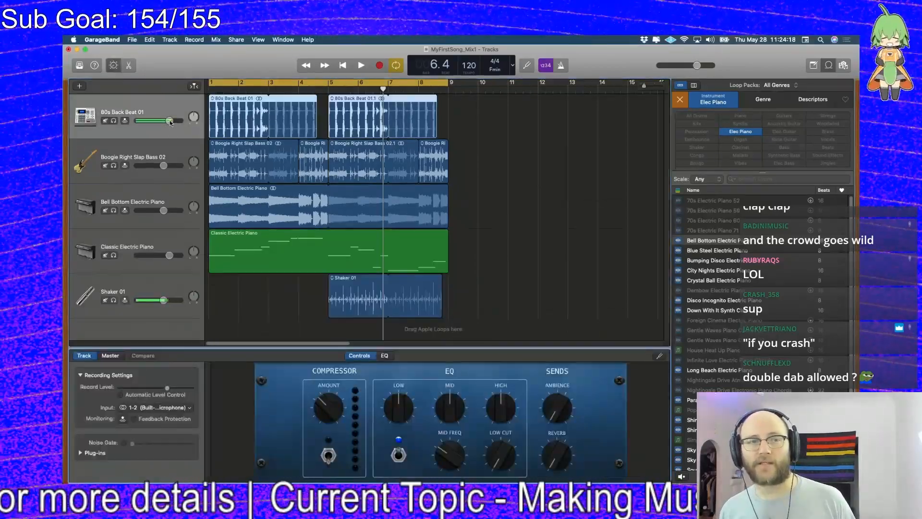
{"action": "left_click_drag", "start_coordinate": [170, 121], "coordinate": [169, 122]}
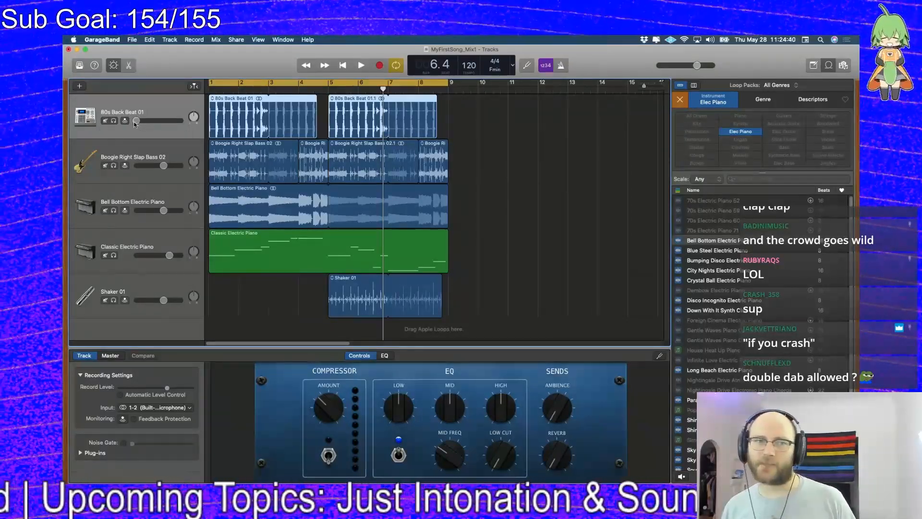
{"action": "left_click_drag", "start_coordinate": [163, 165], "coordinate": [136, 165]}
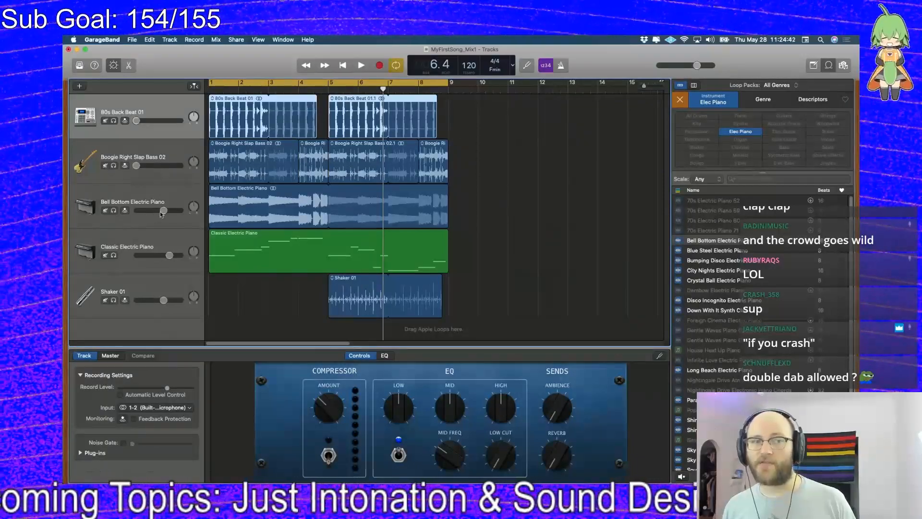
{"action": "left_click_drag", "start_coordinate": [169, 255], "coordinate": [169, 255]}
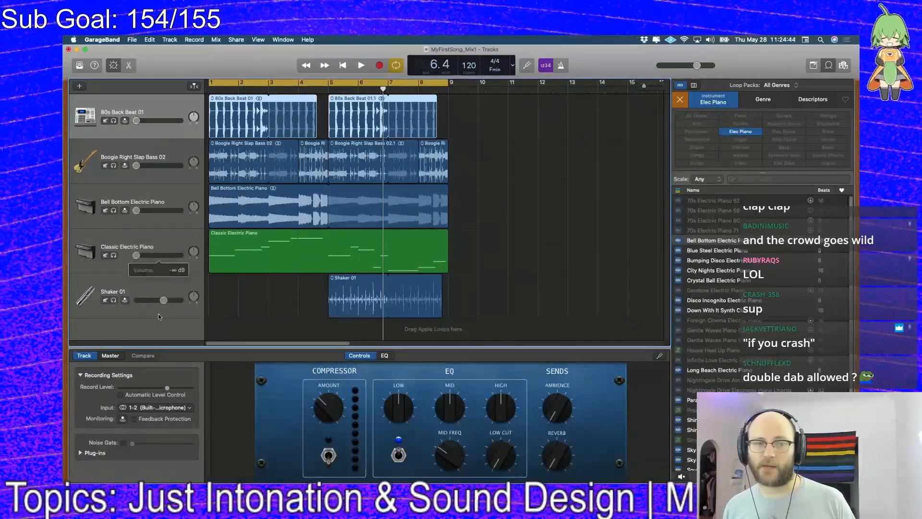
{"action": "left_click_drag", "start_coordinate": [163, 303], "coordinate": [96, 298]}
{"action": "key", "text": "Return"}
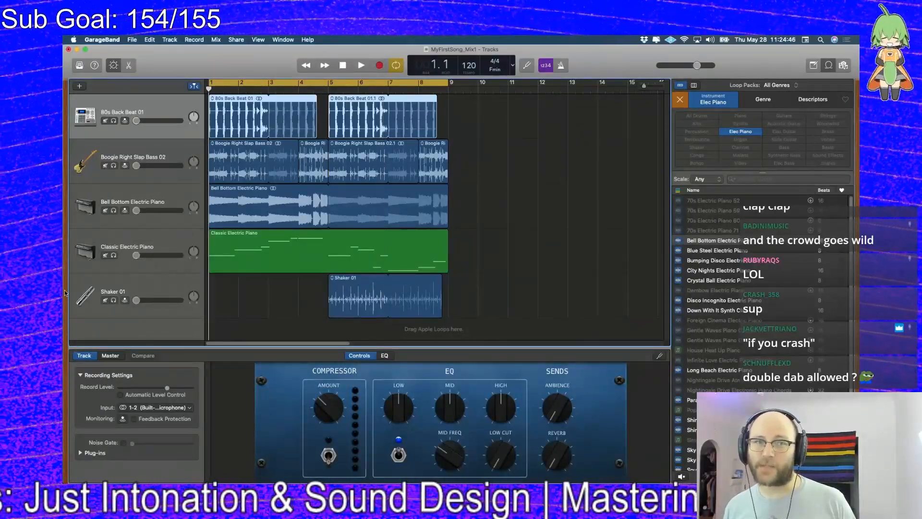
- Start playback from bar 1 and raise the 80s Back Beat 01 volume to about -2.6 dB, then stop
{"action": "left_click_drag", "start_coordinate": [137, 121], "coordinate": [137, 120]}
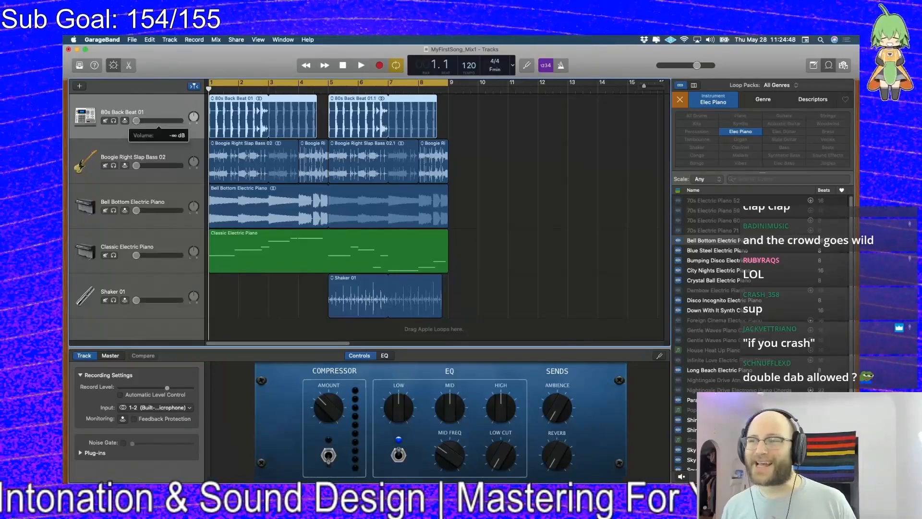
{"action": "left_click_drag", "start_coordinate": [136, 120], "coordinate": [136, 121]}
{"action": "key", "text": "space"}
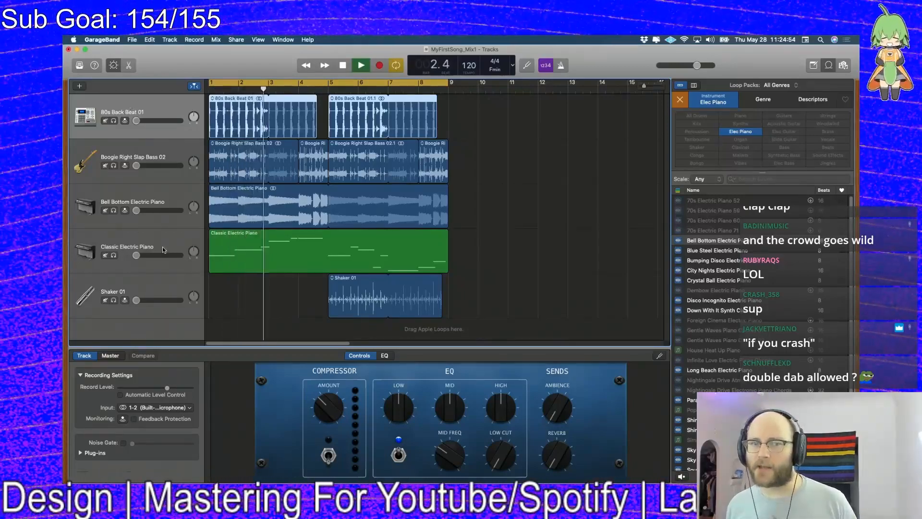
{"action": "left_click_drag", "start_coordinate": [137, 121], "coordinate": [165, 121]}
{"action": "key", "text": "space"}
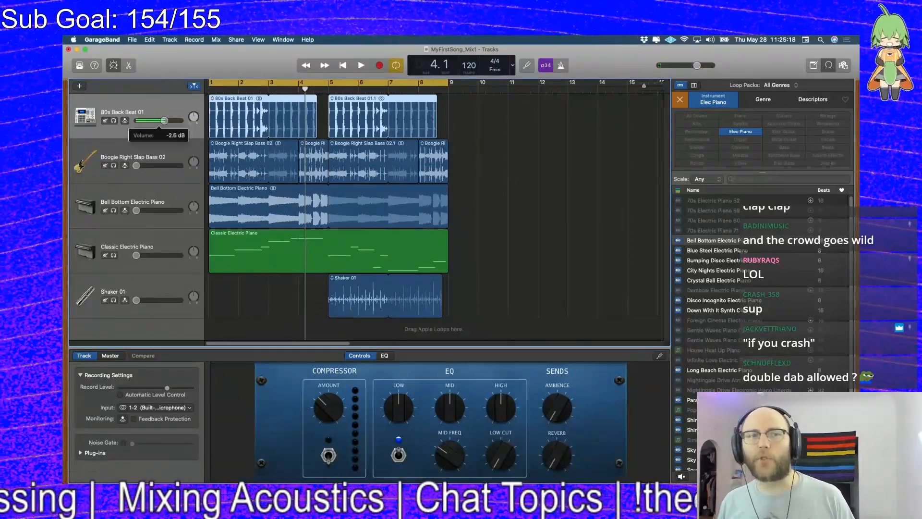
- Lower the 80s Back Beat 01 volume to about -4.0 dB while listening to playback, and stop
{"action": "left_click_drag", "start_coordinate": [163, 122], "coordinate": [164, 121]}
{"action": "key", "text": "space"}
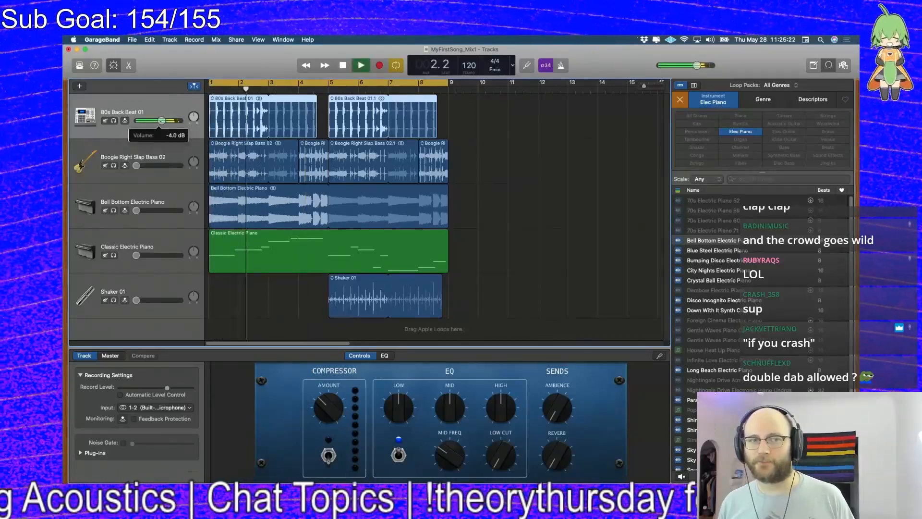
{"action": "left_click_drag", "start_coordinate": [161, 120], "coordinate": [162, 121]}
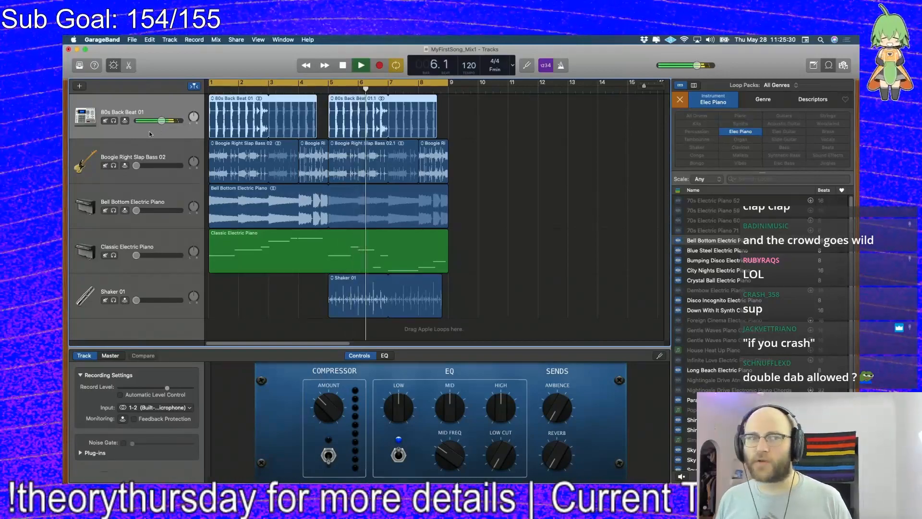
{"action": "key", "text": "space"}
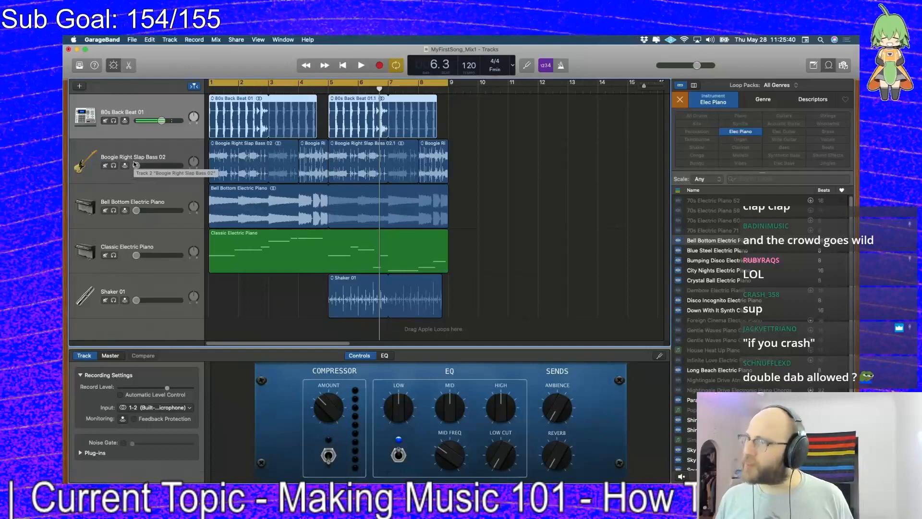
- Play from bar 1 and bring in the Boogie Right Slap Bass 02 volume, balancing it just below the drum track's slider level
{"action": "key", "text": "Return"}
{"action": "key", "text": "space"}
{"action": "left_click_drag", "start_coordinate": [136, 165], "coordinate": [164, 165]}
{"action": "left_click_drag", "start_coordinate": [165, 165], "coordinate": [161, 165]}
{"action": "left_click_drag", "start_coordinate": [161, 121], "coordinate": [162, 122]}
{"action": "key", "text": "space"}
{"action": "left_click_drag", "start_coordinate": [160, 165], "coordinate": [160, 165]}
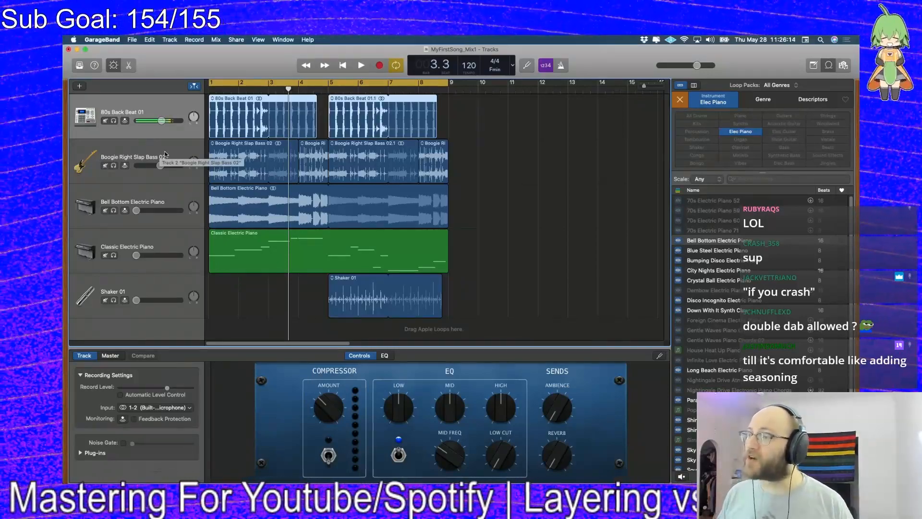
{"action": "left_click", "coordinate": [387, 357]}
{"action": "left_click", "coordinate": [365, 356]}
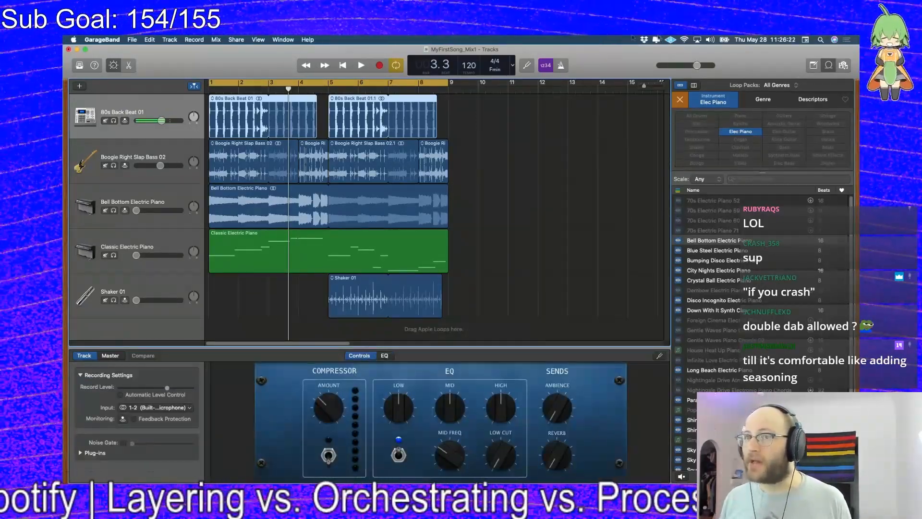
{"action": "left_click", "coordinate": [765, 39]}
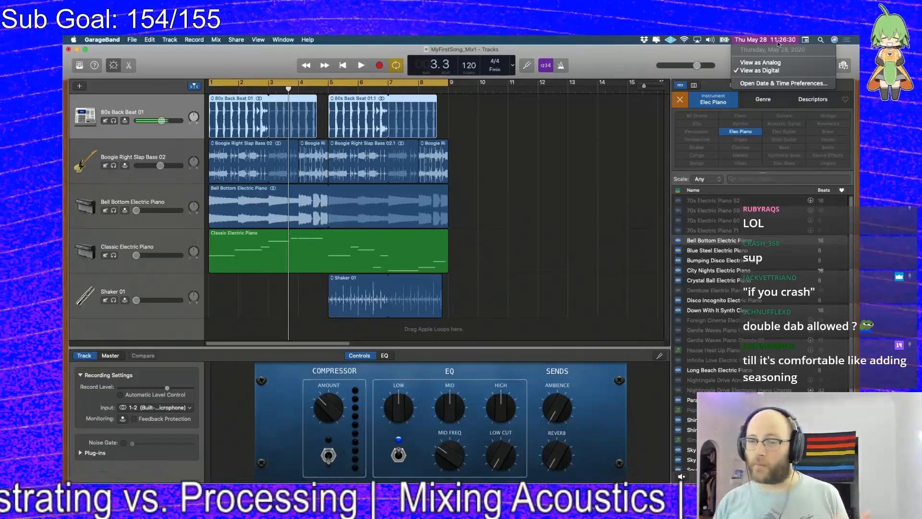
{"action": "left_click", "coordinate": [778, 41]}
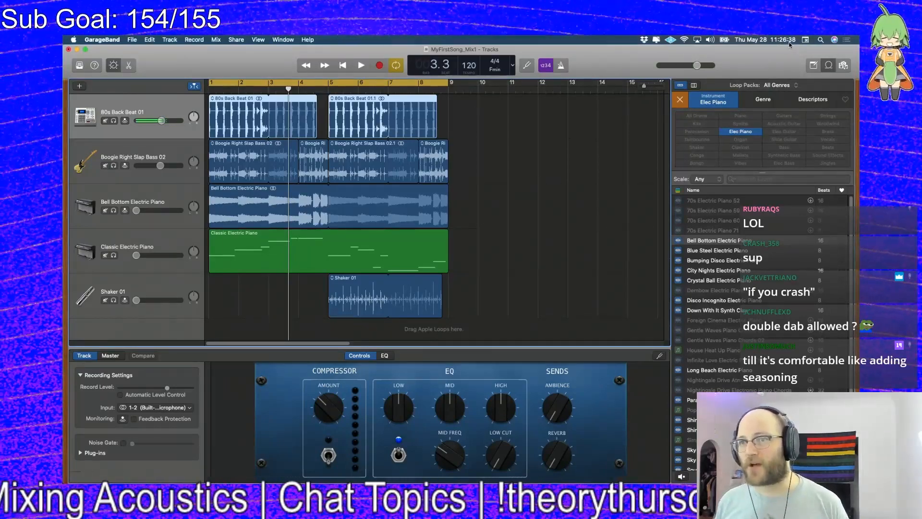
- Briefly play the arrangement from bar 1 to check the balance of the drums and bass
{"action": "key", "text": "Return"}
{"action": "key", "text": "space"}
{"action": "key", "text": "space"}
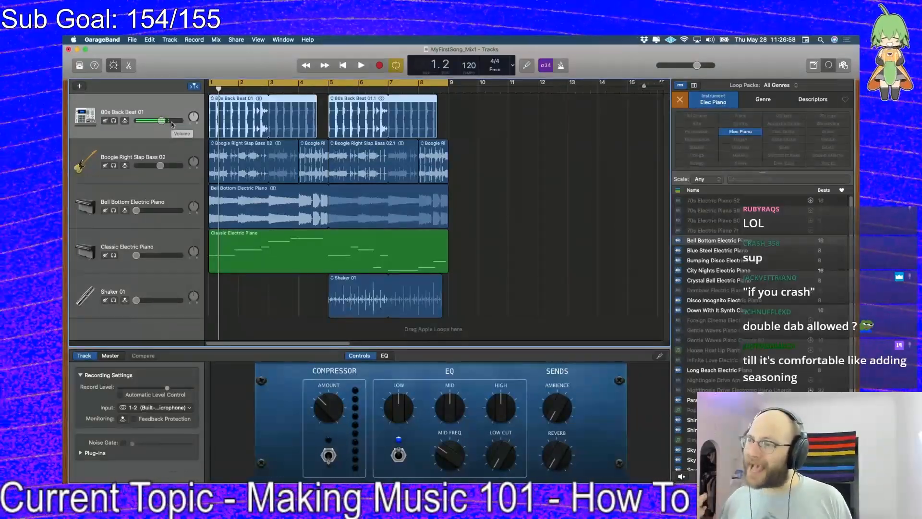
{"action": "left_click", "coordinate": [178, 154]}
{"action": "left_click", "coordinate": [148, 108]}
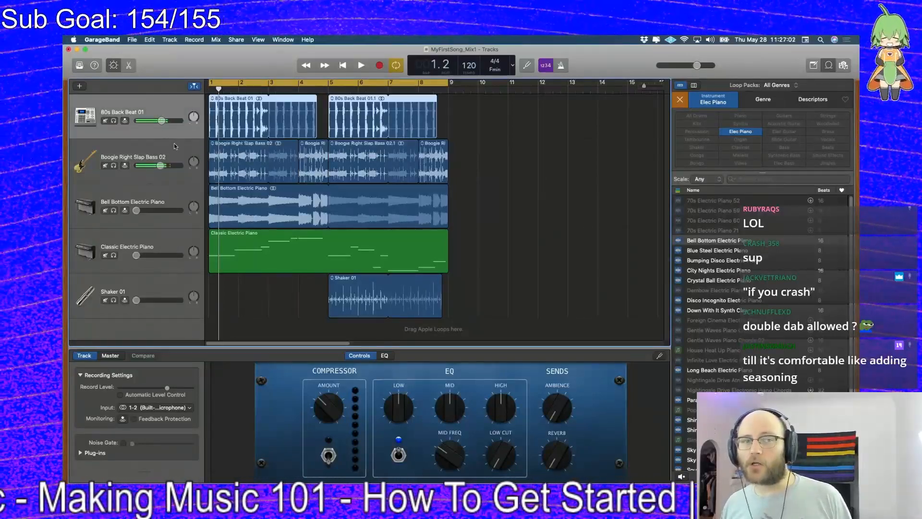
- Raise the Bell Bottom Electric Piano volume to about -4.1 dB during playback, and hide the Smart Controls
{"action": "key", "text": "space"}
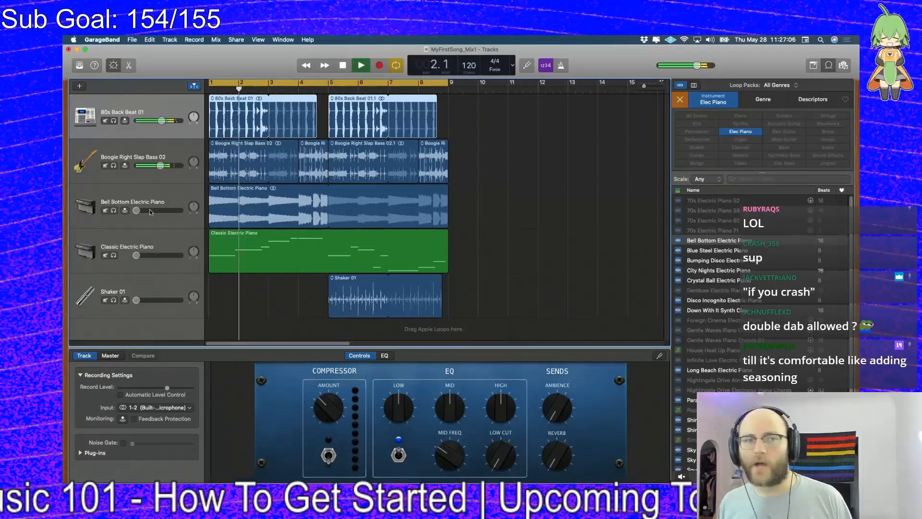
{"action": "left_click_drag", "start_coordinate": [137, 211], "coordinate": [160, 212]}
{"action": "key", "text": "space"}
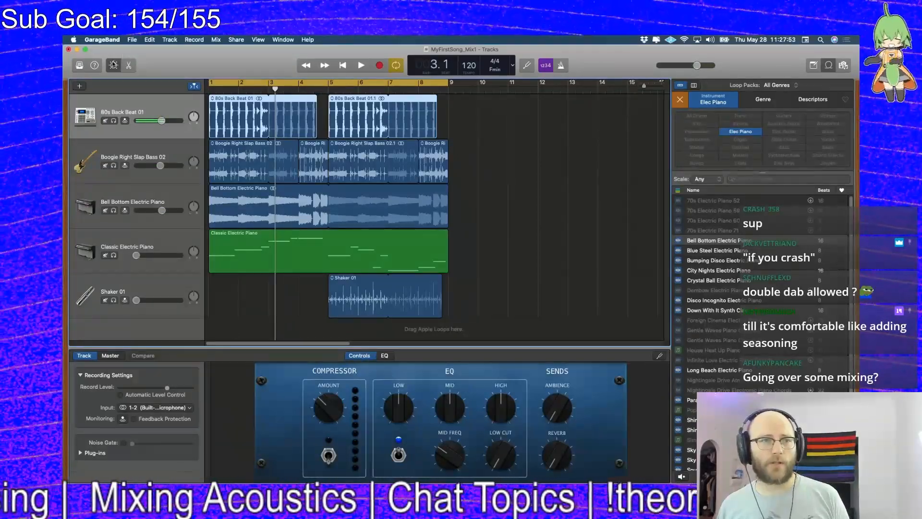
{"action": "key", "text": "b"}
{"action": "left_click_drag", "start_coordinate": [163, 234], "coordinate": [163, 234]}
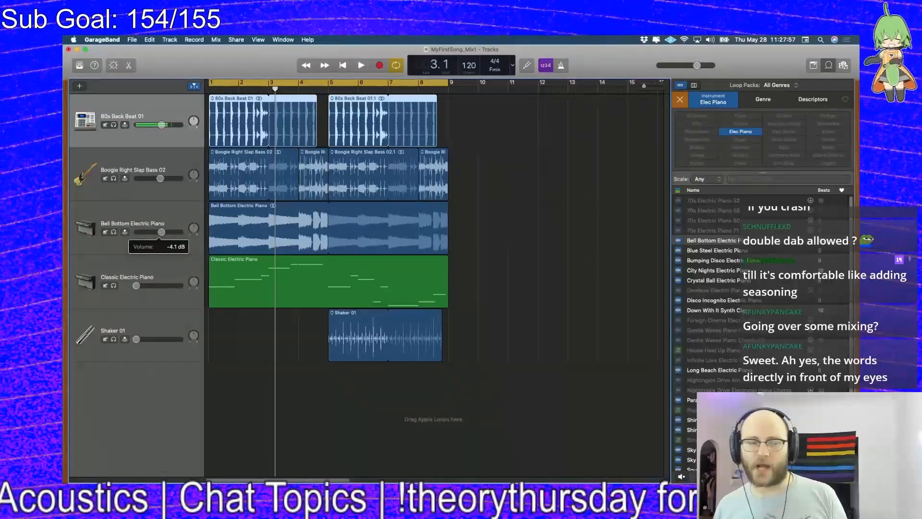
- Play the mix from bar 1 and reduce the Bell Bottom Electric Piano volume to about -4.9 dB
{"action": "key", "text": "Return"}
{"action": "key", "text": "space"}
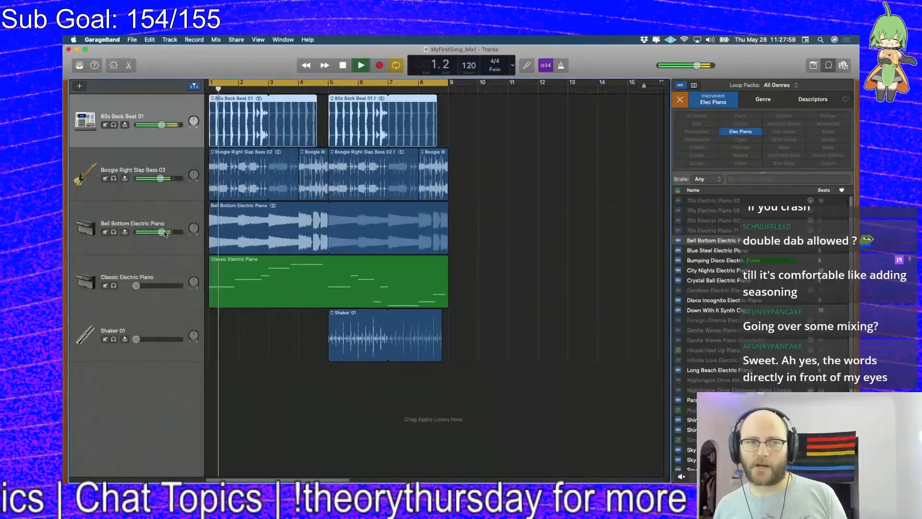
{"action": "left_click_drag", "start_coordinate": [164, 234], "coordinate": [165, 234]}
{"action": "key", "text": "space"}
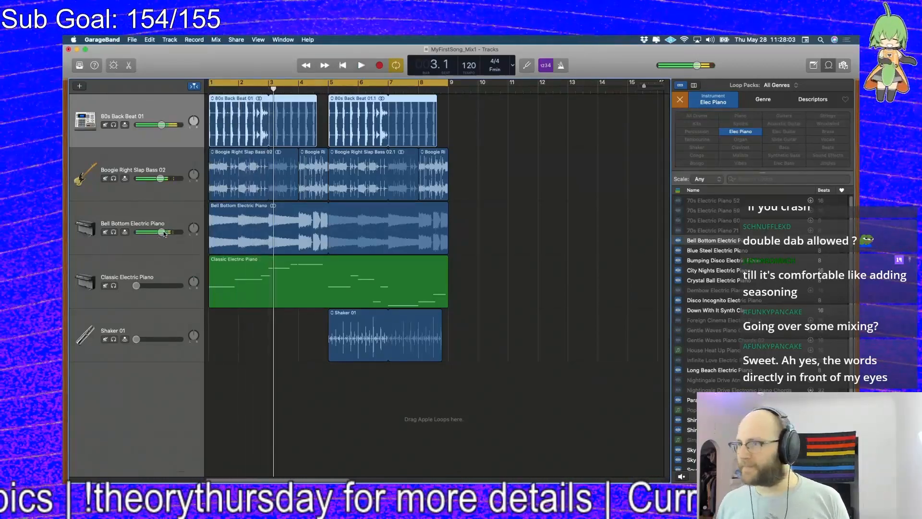
{"action": "left_click", "coordinate": [162, 165]}
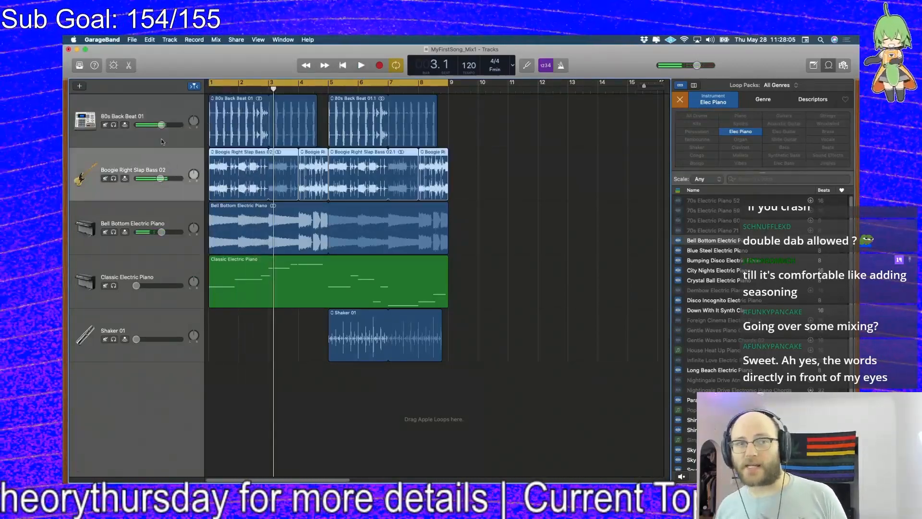
{"action": "left_click", "coordinate": [170, 225]}
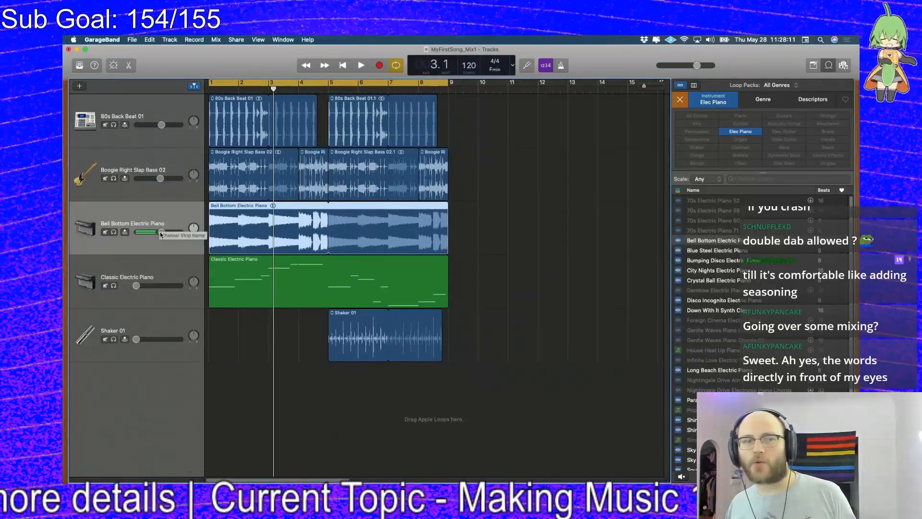
{"action": "left_click", "coordinate": [162, 231]}
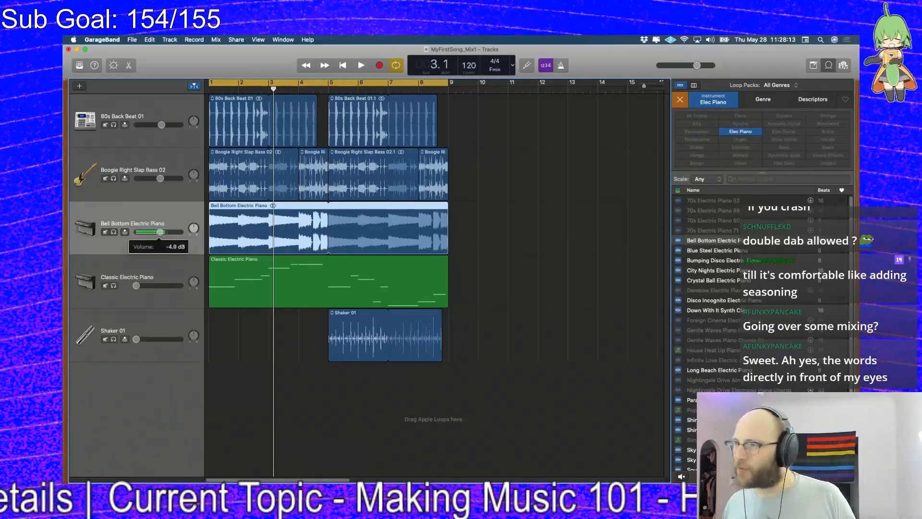
- Replay from bar 1 and lower the Bell Bottom Electric Piano volume further to about -8.2 dB
{"action": "key", "text": "Return"}
{"action": "key", "text": "space"}
{"action": "left_click_drag", "start_coordinate": [158, 232], "coordinate": [156, 232]}
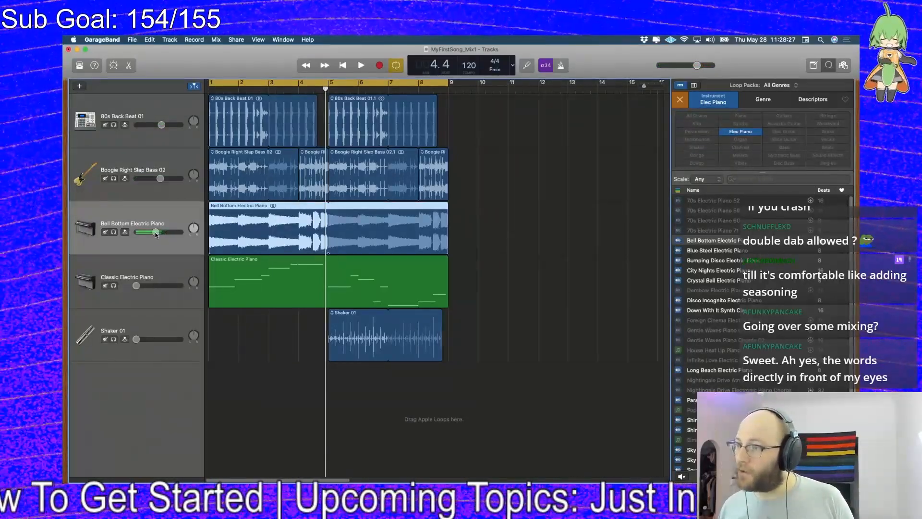
{"action": "left_click", "coordinate": [159, 153]}
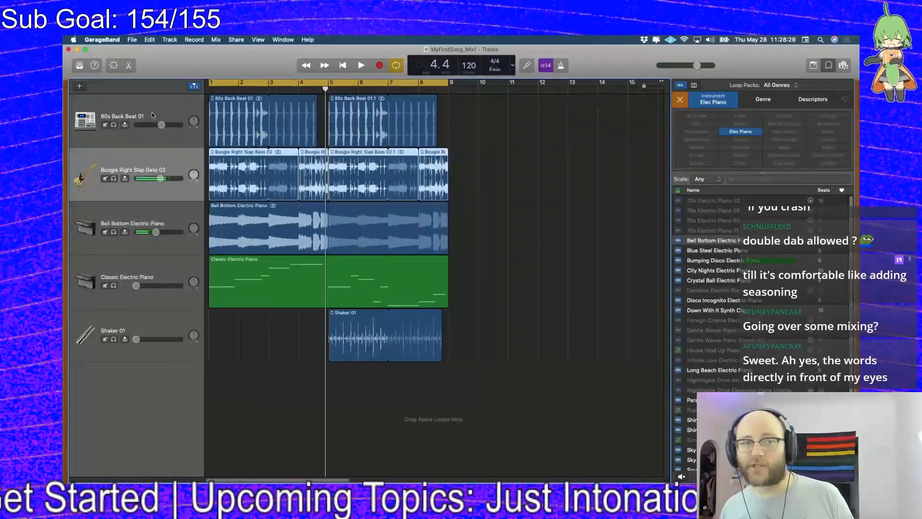
{"action": "left_click", "coordinate": [161, 216]}
{"action": "mouse_move", "coordinate": [156, 232]}
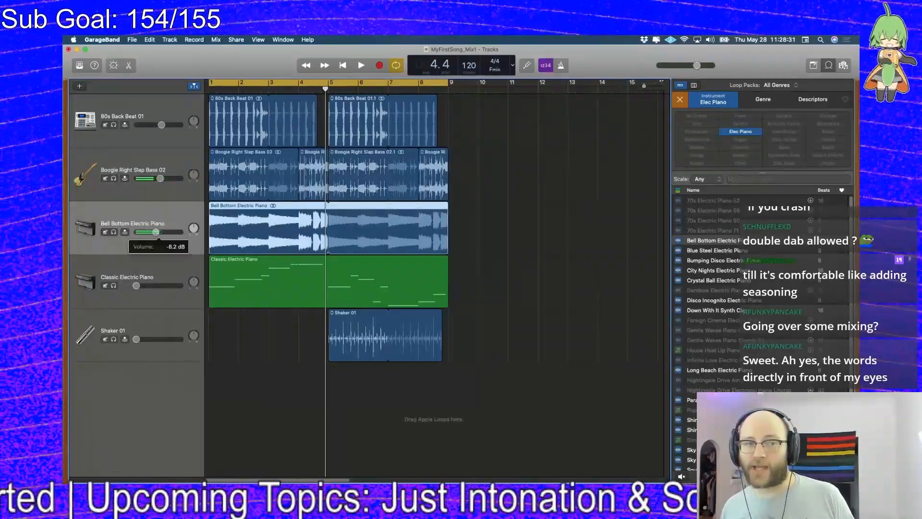
- Resume playback and raise the Classic Electric Piano melody's volume from silence into the mix
{"action": "key", "text": "space"}
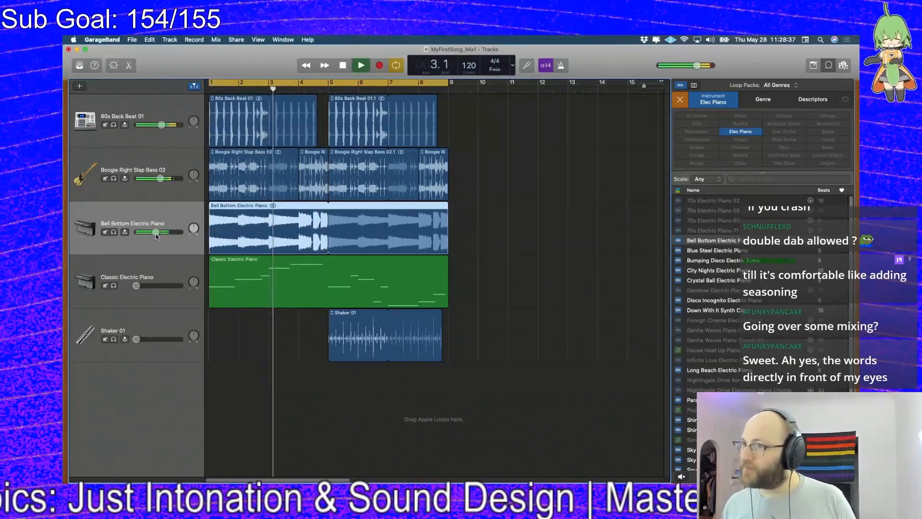
{"action": "left_click_drag", "start_coordinate": [137, 285], "coordinate": [169, 285]}
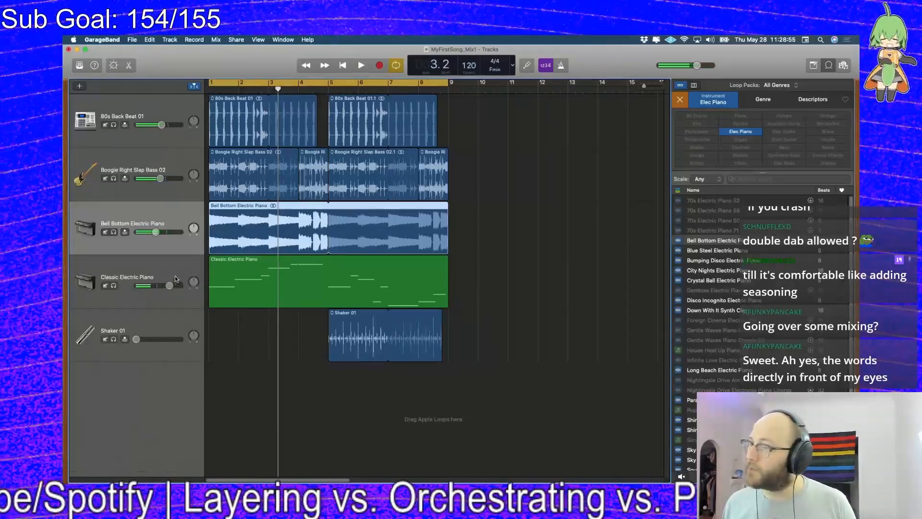
- Open the Classic Electric Piano melody's notes for editing and set the velocity of all of them to 113
{"action": "left_click", "coordinate": [180, 162]}
{"action": "left_click", "coordinate": [180, 215]}
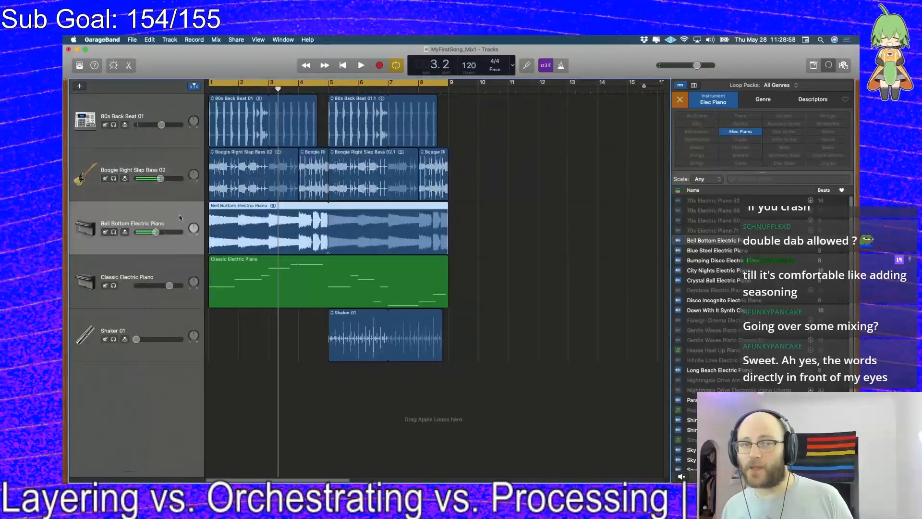
{"action": "left_click", "coordinate": [166, 272]}
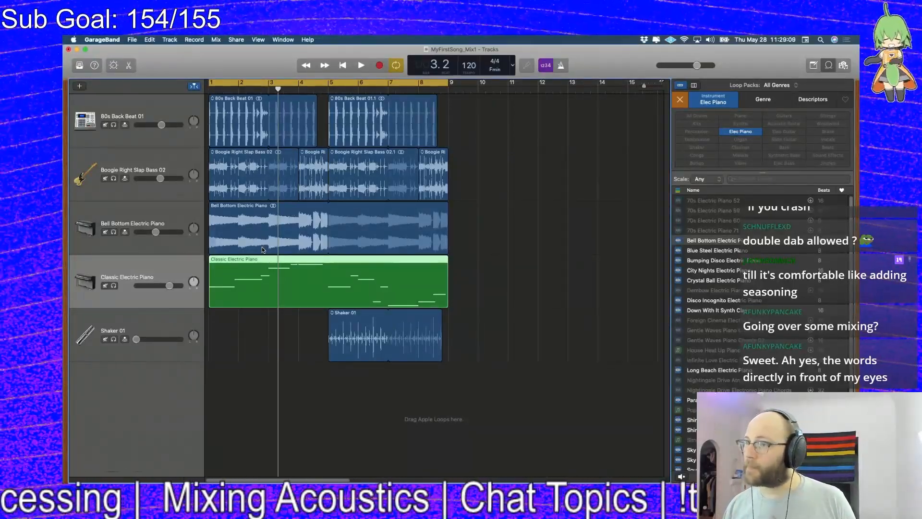
{"action": "double_click", "coordinate": [259, 260]}
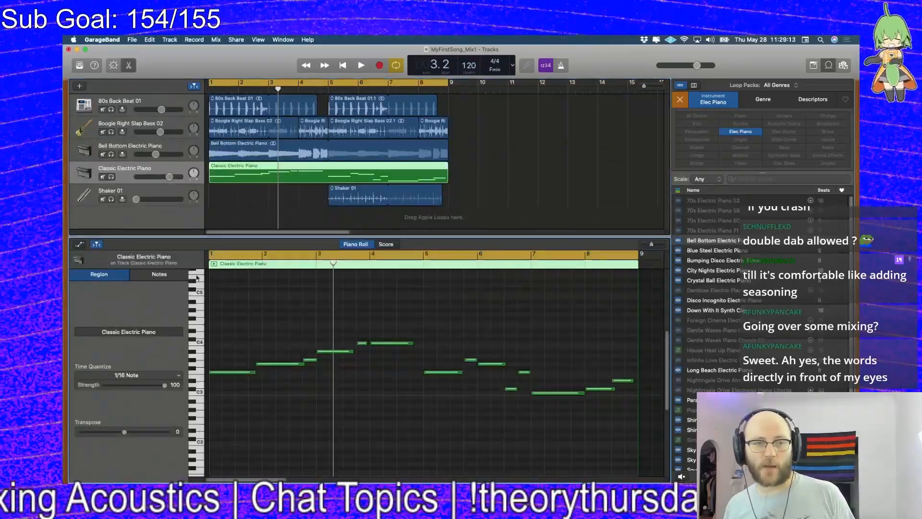
{"action": "left_click", "coordinate": [159, 275]}
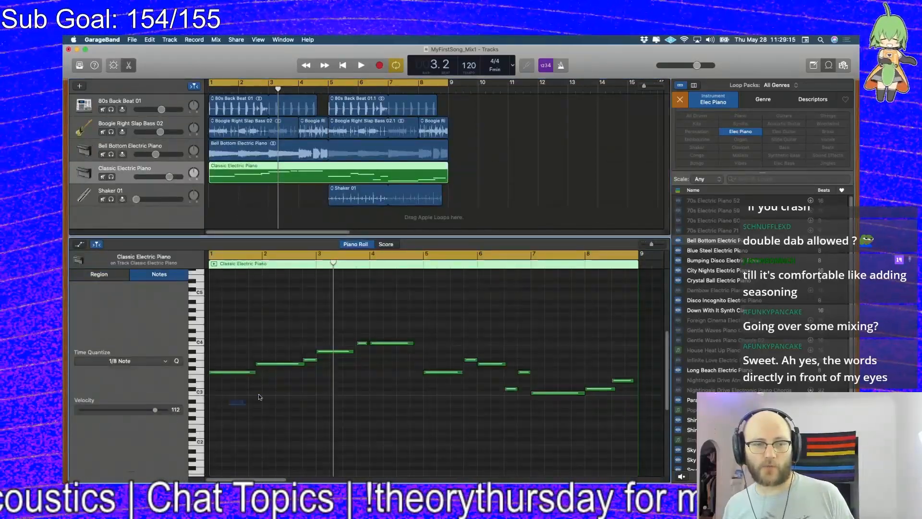
{"action": "key", "text": "super+a"}
{"action": "left_click_drag", "start_coordinate": [158, 410], "coordinate": [162, 413]}
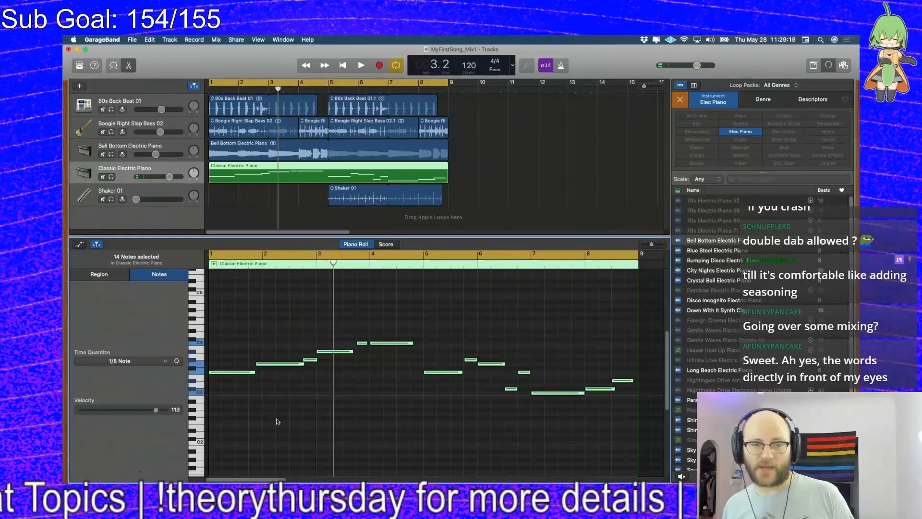
- Inspect the pitch and velocity of individual notes in the Classic Electric Piano melody, and close the editor
{"action": "left_click", "coordinate": [253, 369]}
{"action": "left_click_drag", "start_coordinate": [231, 306], "coordinate": [403, 390]}
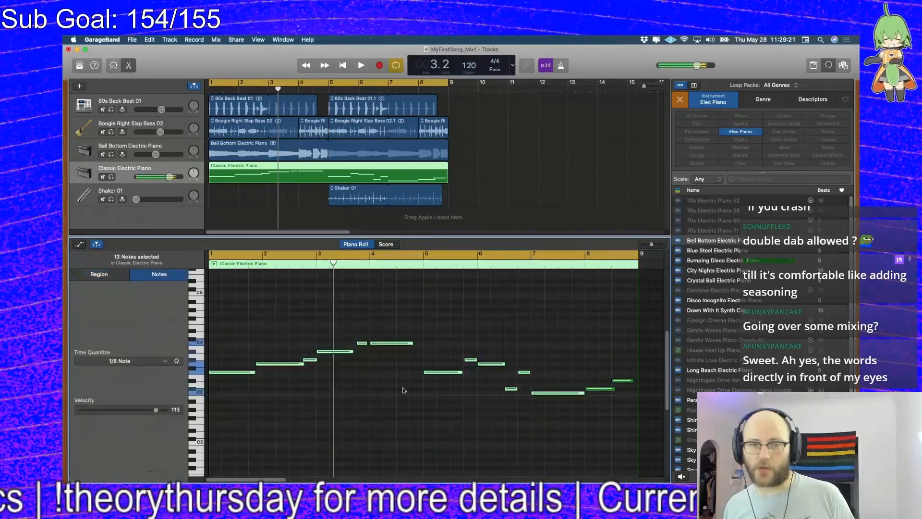
{"action": "left_click", "coordinate": [285, 365]}
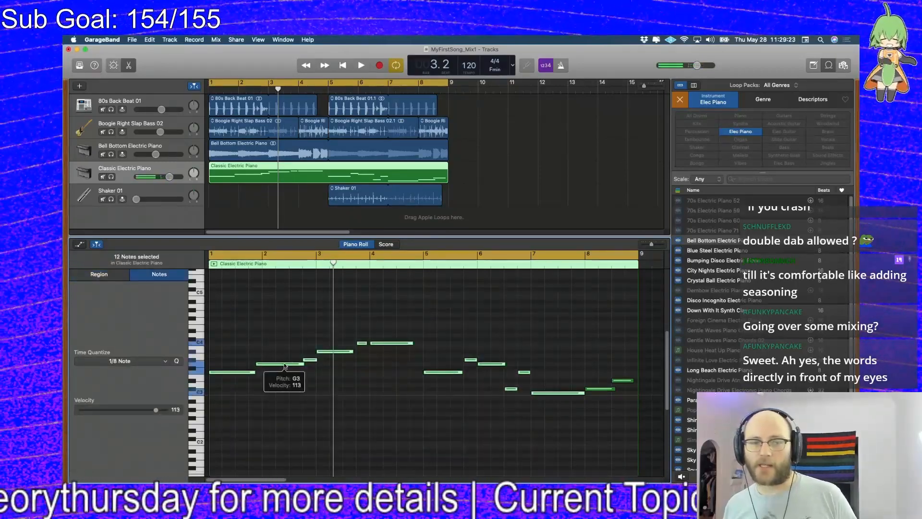
{"action": "left_click", "coordinate": [312, 362]}
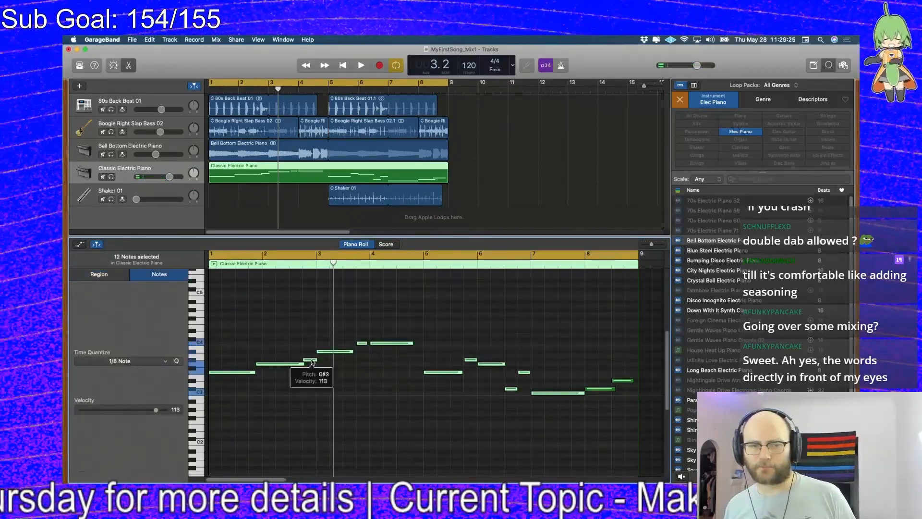
{"action": "left_click", "coordinate": [334, 356]}
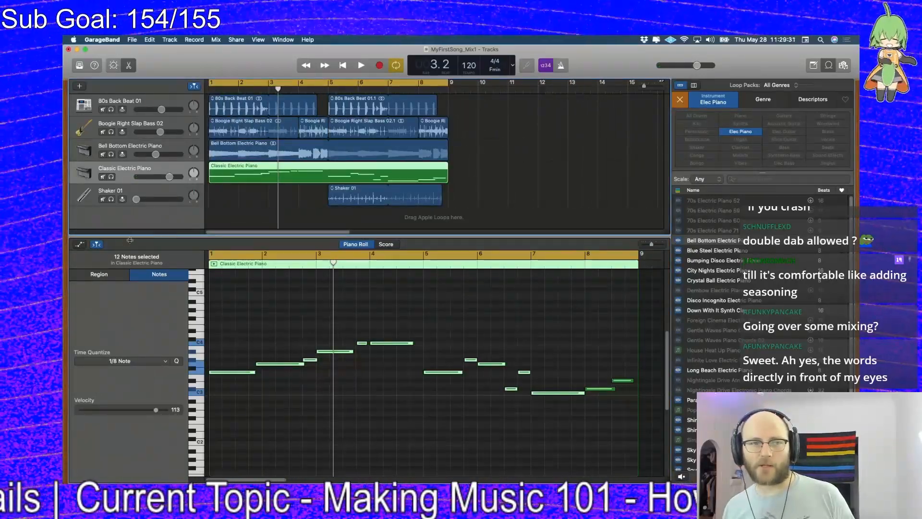
{"action": "left_click", "coordinate": [128, 65]}
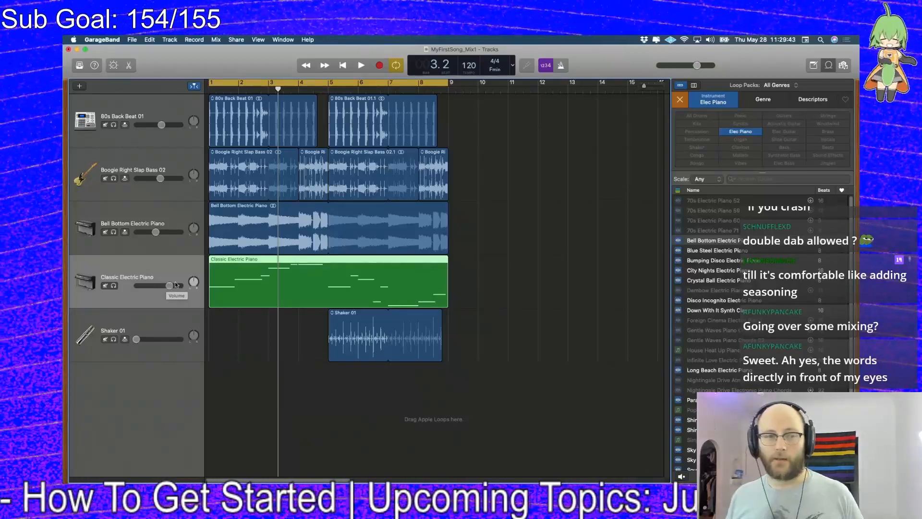
- Try a lower Classic Electric Piano volume while playing the mix from bar 1
{"action": "left_click", "coordinate": [170, 286]}
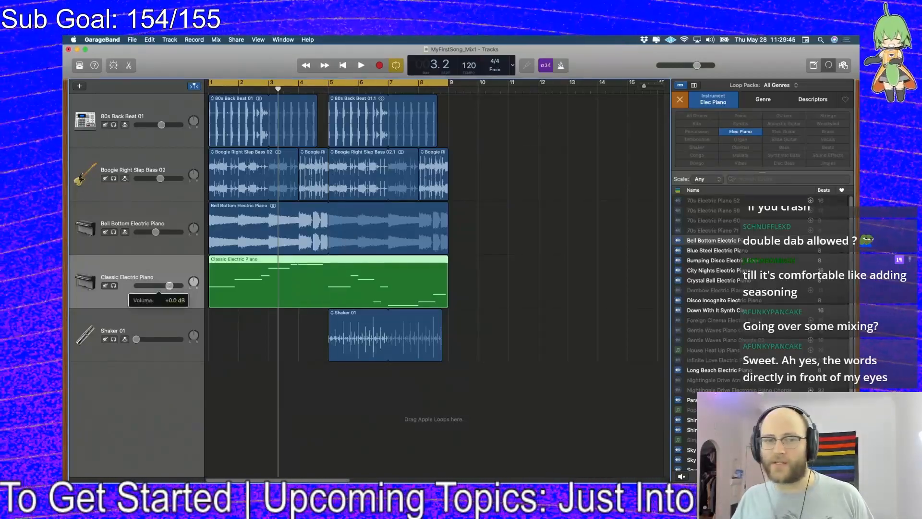
{"action": "left_click_drag", "start_coordinate": [163, 286], "coordinate": [162, 286]}
{"action": "key", "text": "space"}
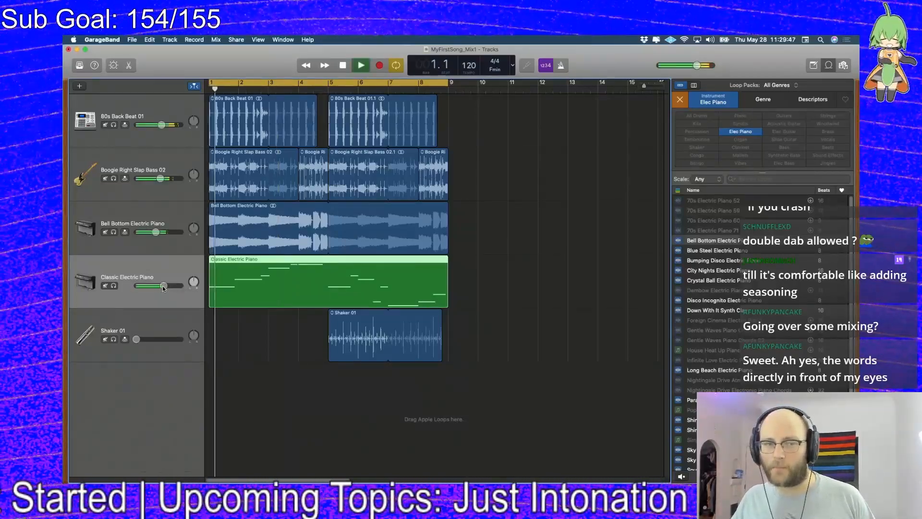
{"action": "left_click_drag", "start_coordinate": [161, 286], "coordinate": [160, 286]}
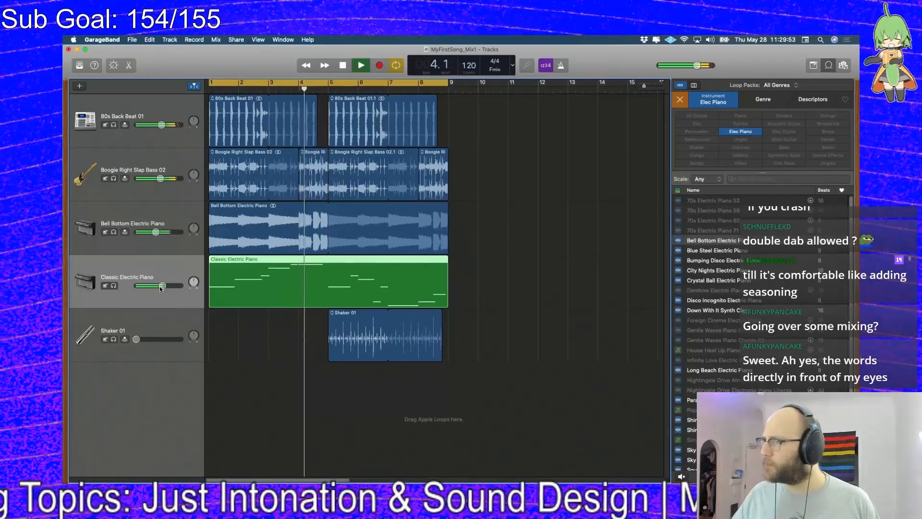
{"action": "key", "text": "space"}
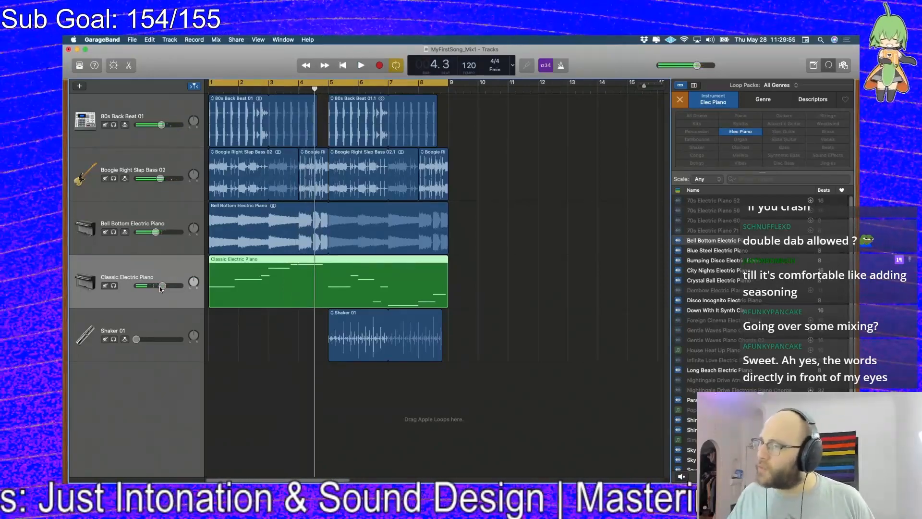
- Return the Classic Electric Piano volume to 0.0 dB and play the start of the mix from bar 1
{"action": "left_click", "coordinate": [162, 222]}
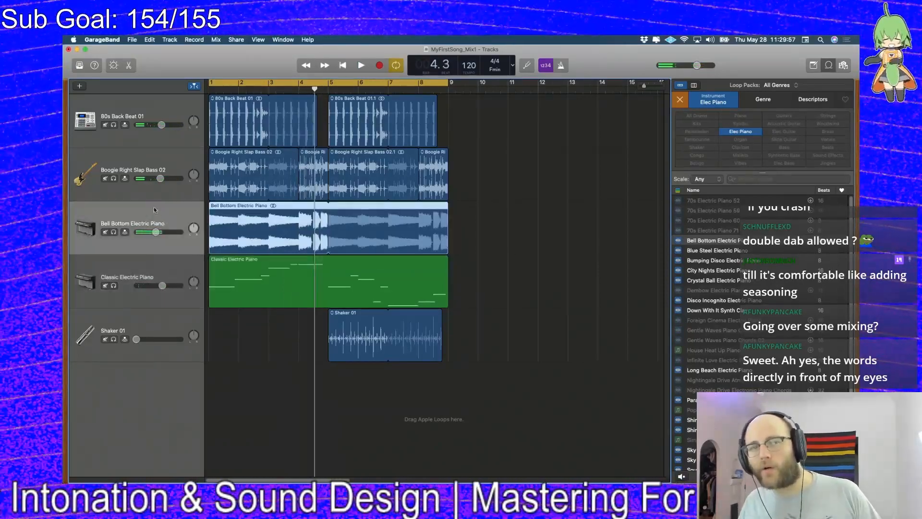
{"action": "left_click", "coordinate": [159, 161]}
{"action": "left_click", "coordinate": [160, 113]}
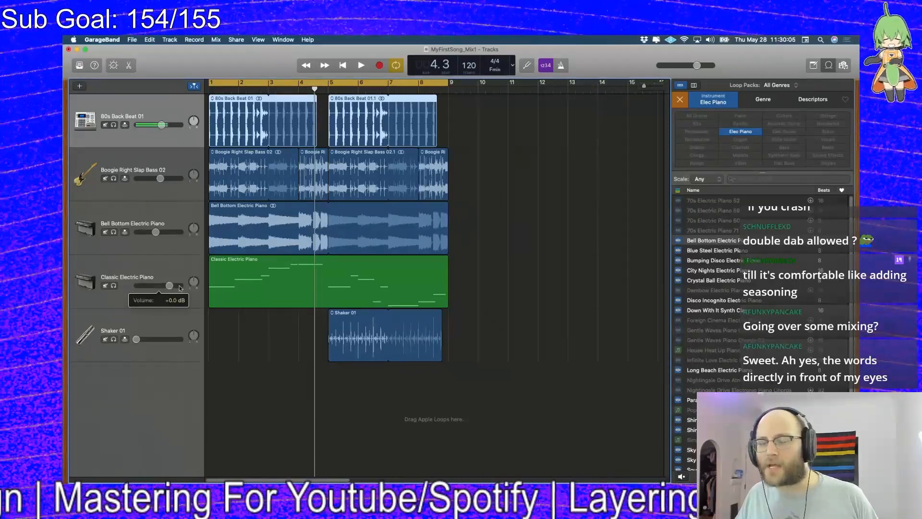
{"action": "key", "text": "space"}
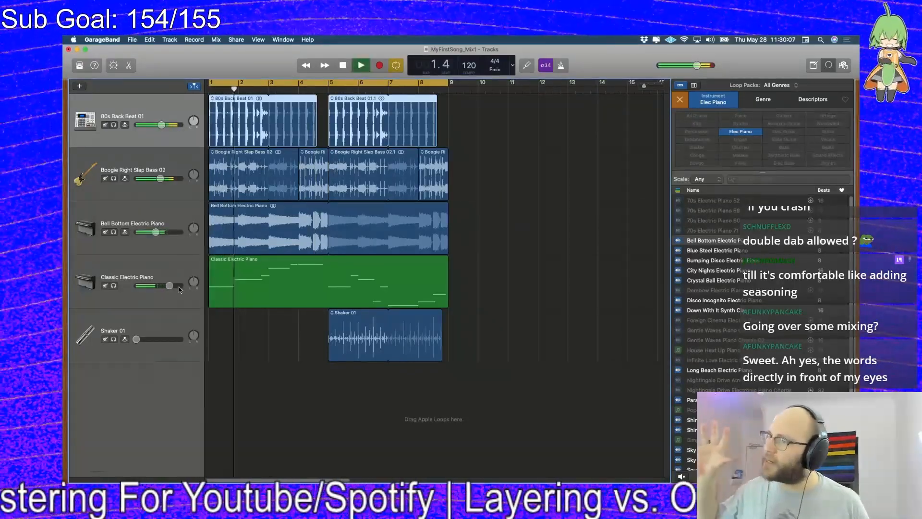
{"action": "key", "text": "space"}
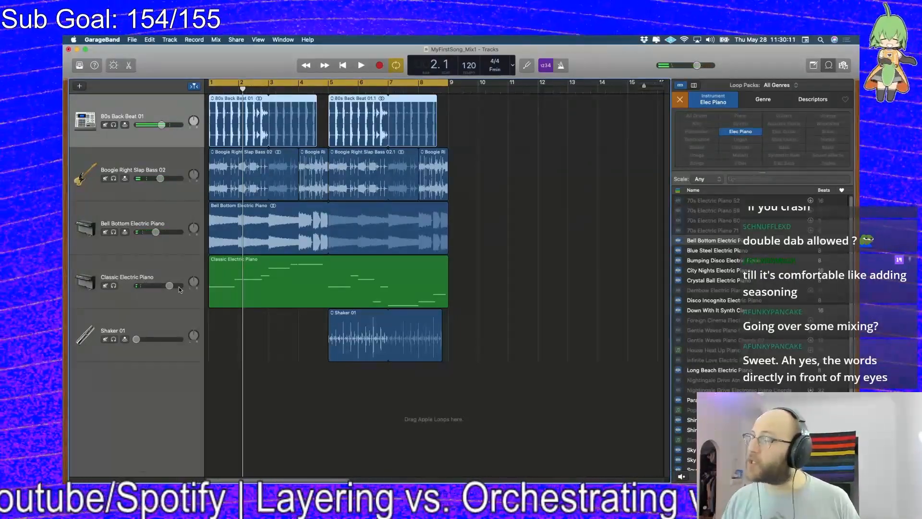
- Play the mix from bar 1 and raise the Shaker 01 volume from silence into the mix
{"action": "key", "text": "space"}
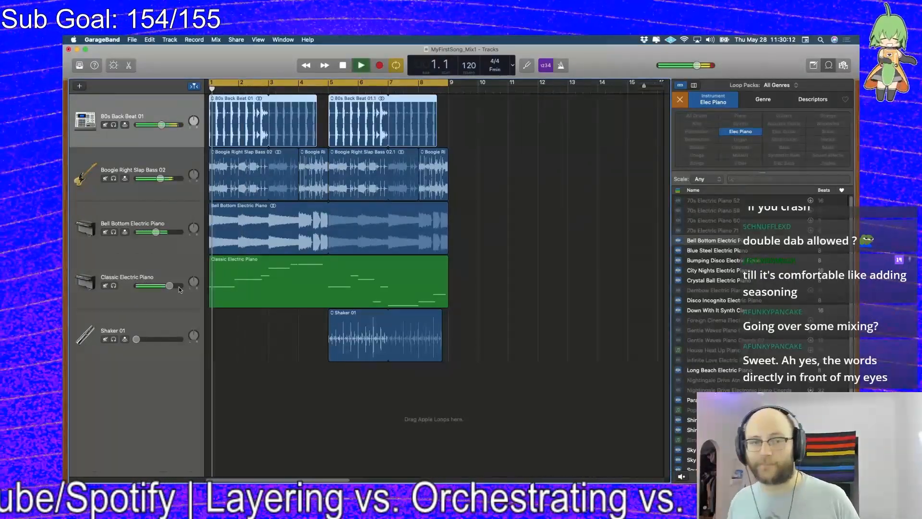
{"action": "left_click", "coordinate": [137, 339]}
{"action": "left_click_drag", "start_coordinate": [137, 340], "coordinate": [148, 338]}
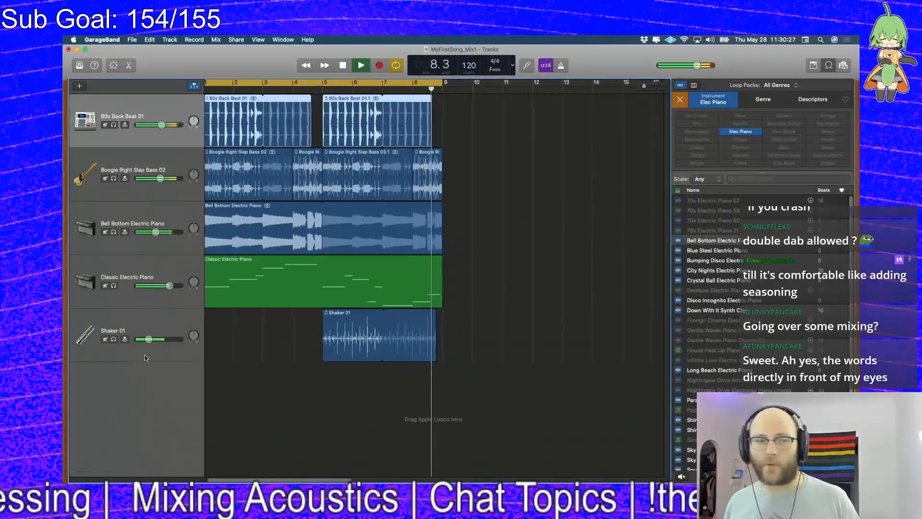
{"action": "left_click_drag", "start_coordinate": [149, 339], "coordinate": [152, 340]}
{"action": "key", "text": "space"}
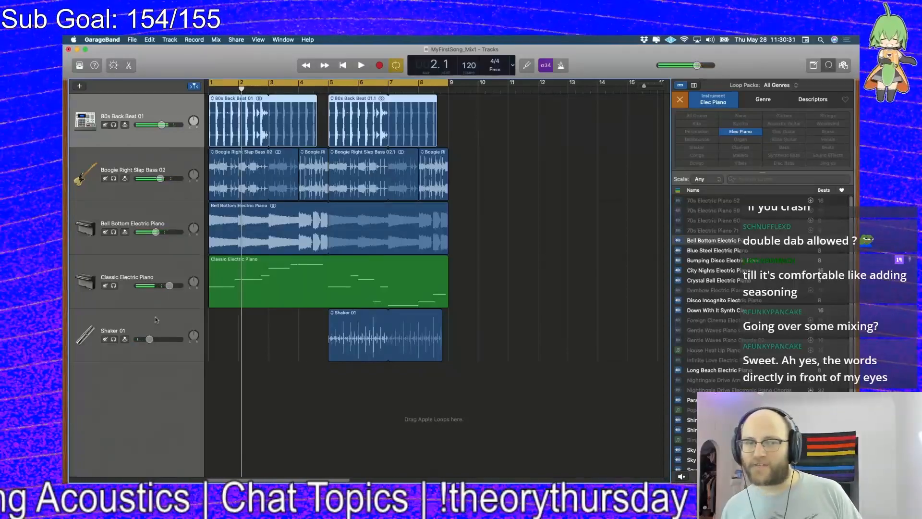
- Set the Shaker 01 volume to about -15.4 dB and play the full eight-bar mix
{"action": "left_click", "coordinate": [162, 124]}
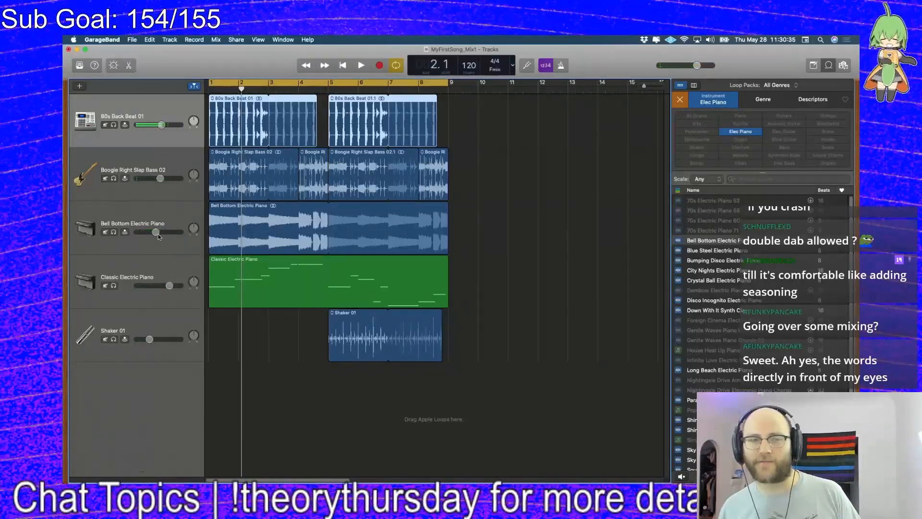
{"action": "left_click", "coordinate": [169, 286]}
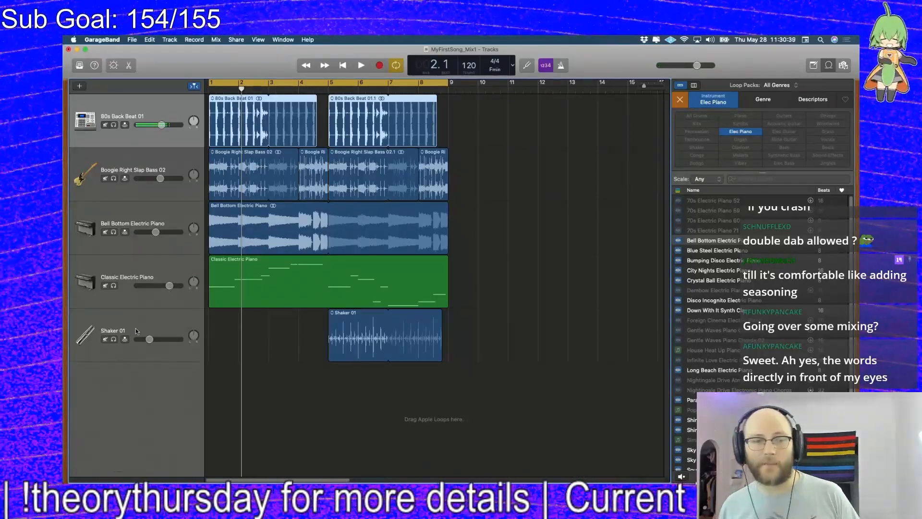
{"action": "left_click_drag", "start_coordinate": [149, 339], "coordinate": [149, 339]}
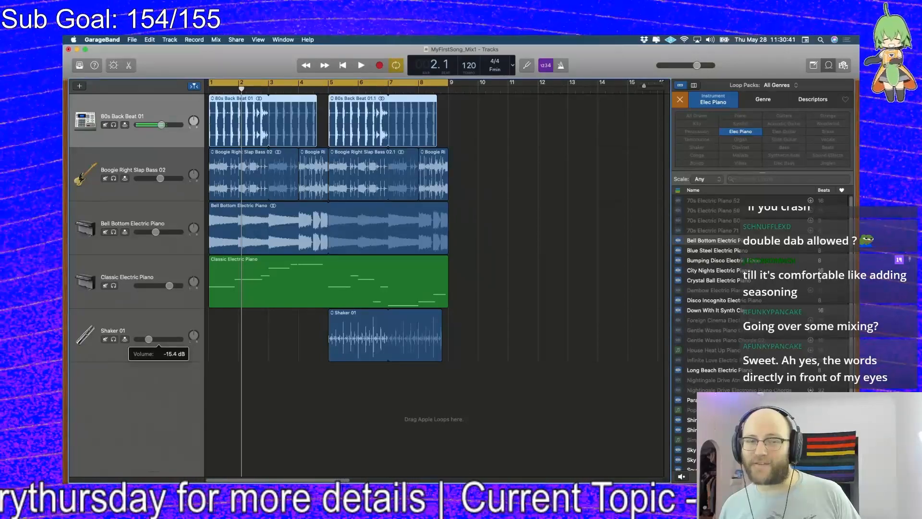
{"action": "key", "text": "space"}
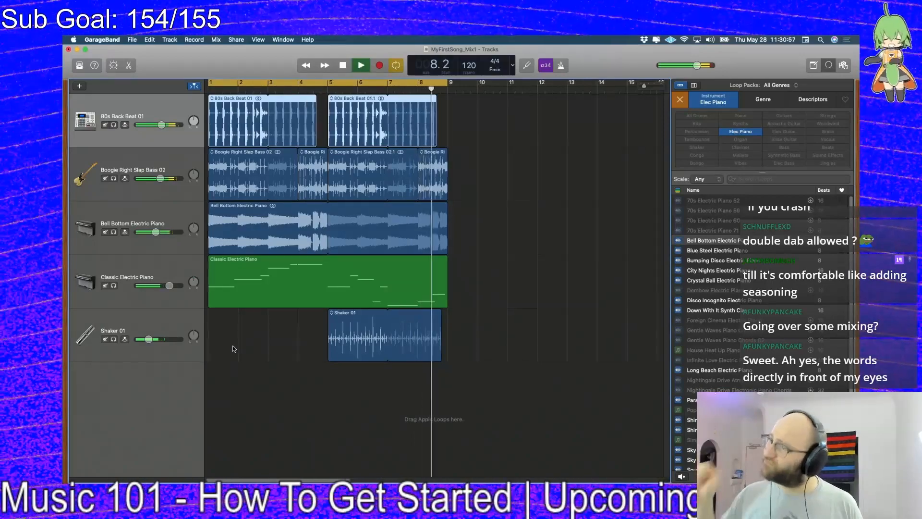
{"action": "key", "text": "space"}
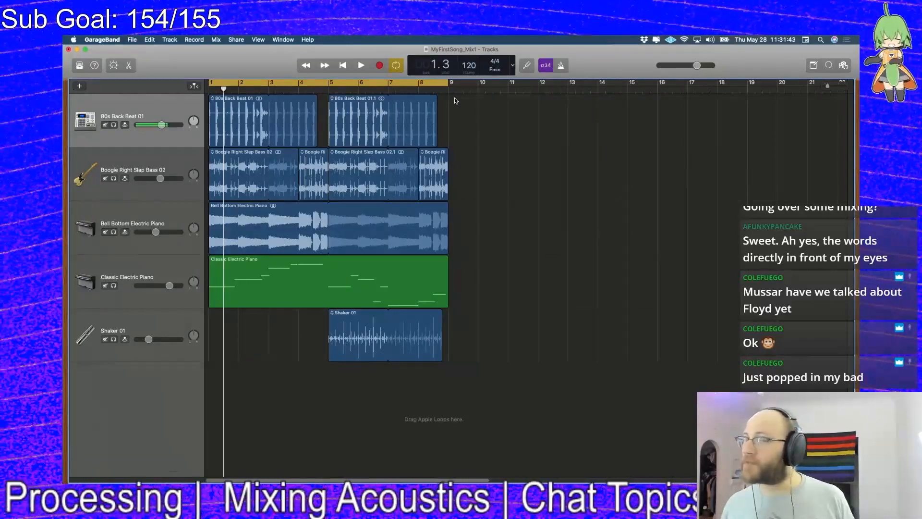
- Reopen the Classic Electric Piano melody in the Piano Roll, enlarge the track area above it, and compare it with the slap bass region
{"action": "double_click", "coordinate": [322, 280]}
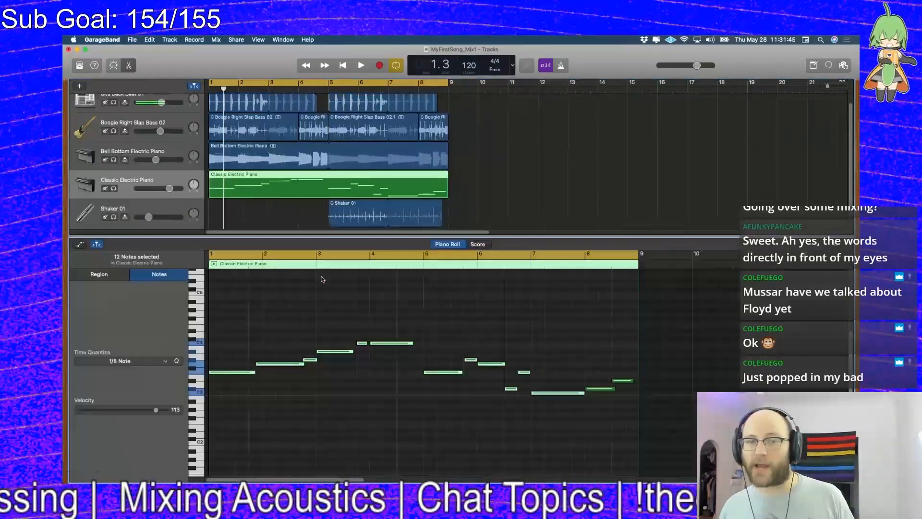
{"action": "left_click_drag", "start_coordinate": [246, 330], "coordinate": [641, 437]}
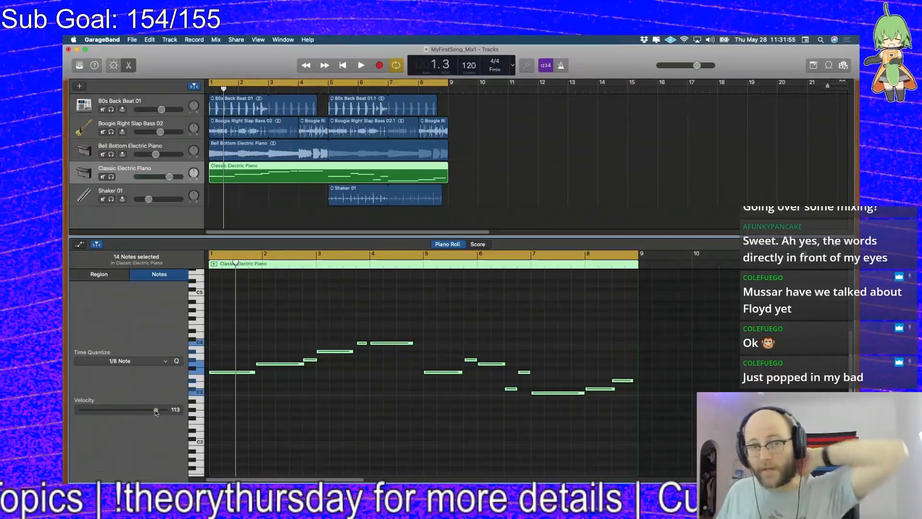
{"action": "left_click_drag", "start_coordinate": [378, 235], "coordinate": [378, 265]}
{"action": "left_click", "coordinate": [228, 359]}
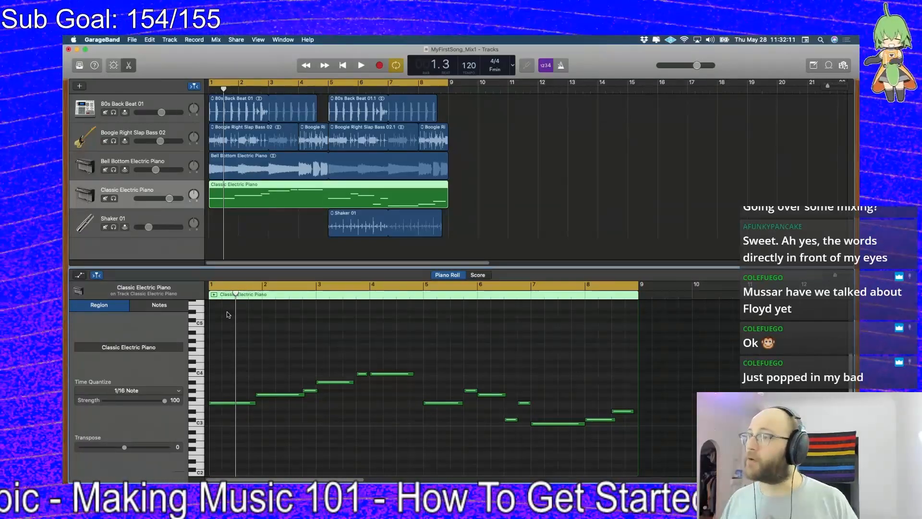
{"action": "left_click", "coordinate": [352, 139]}
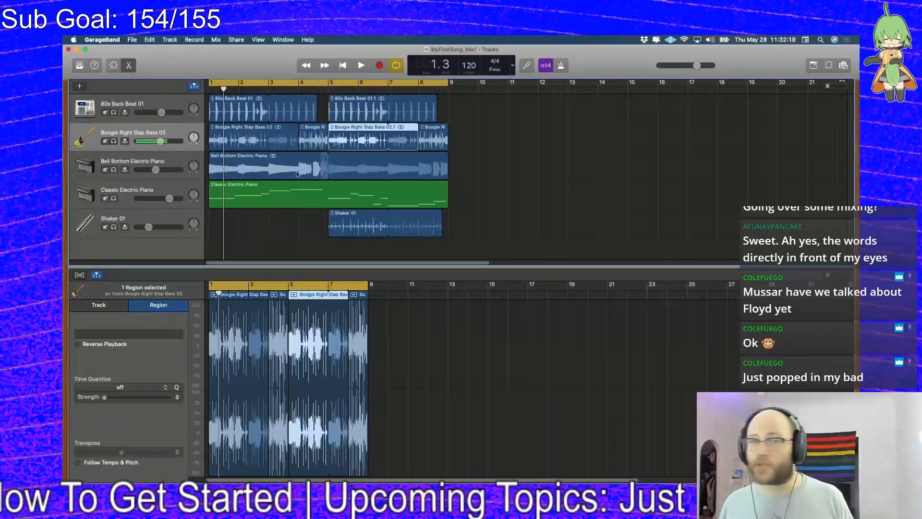
{"action": "left_click", "coordinate": [263, 193]}
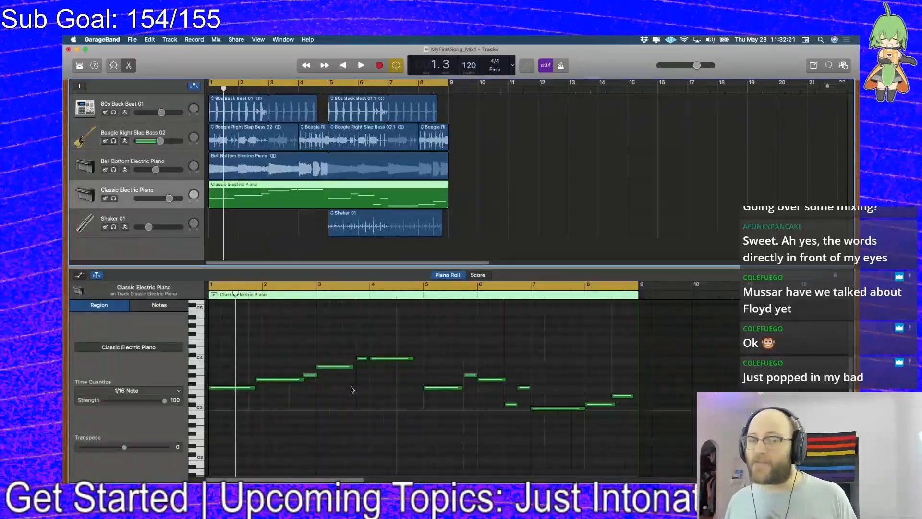